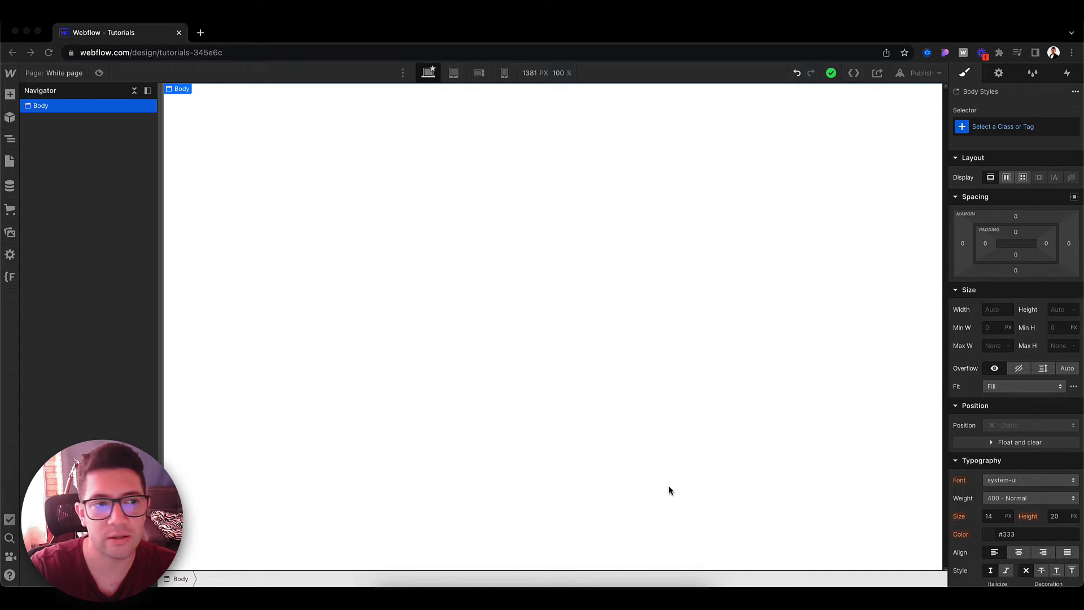
Step: Insert a Div Block and give it the class screen-btn
key("super+k")
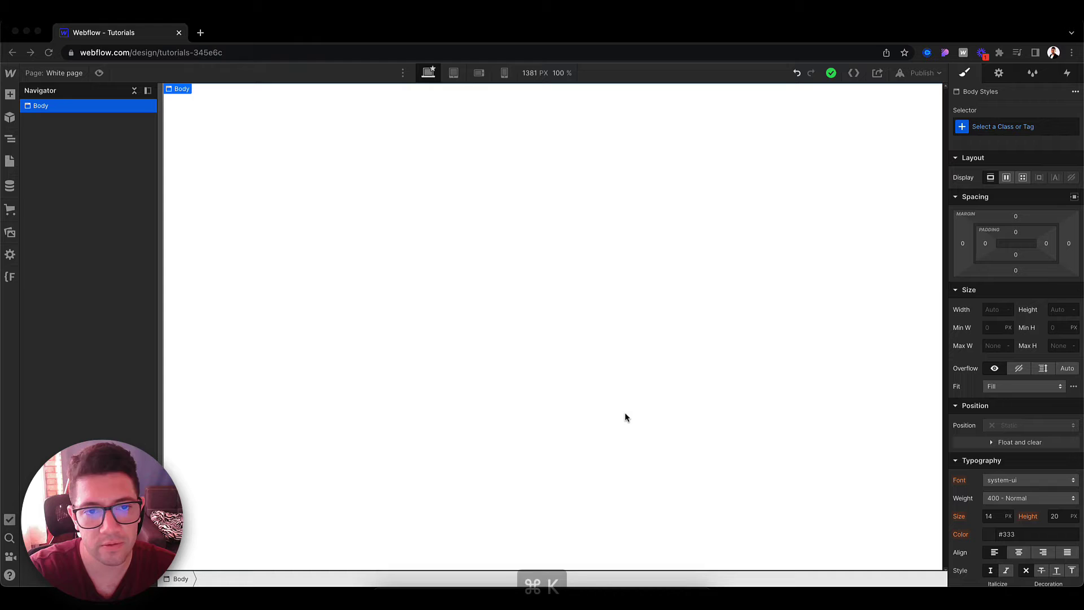
key("super+k")
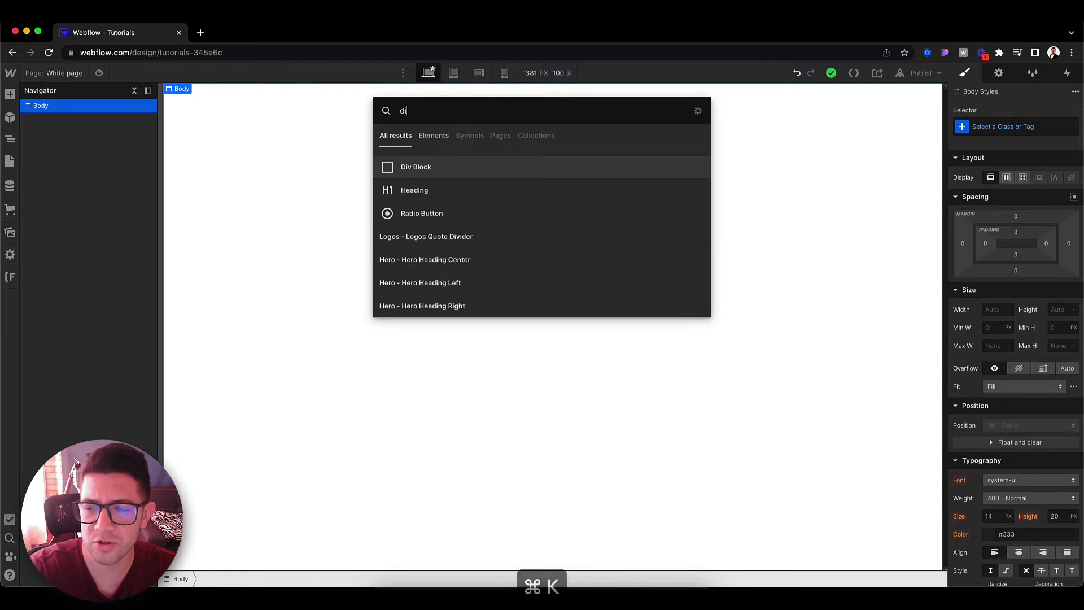
key("Return")
key("super+Return")
type("sc")
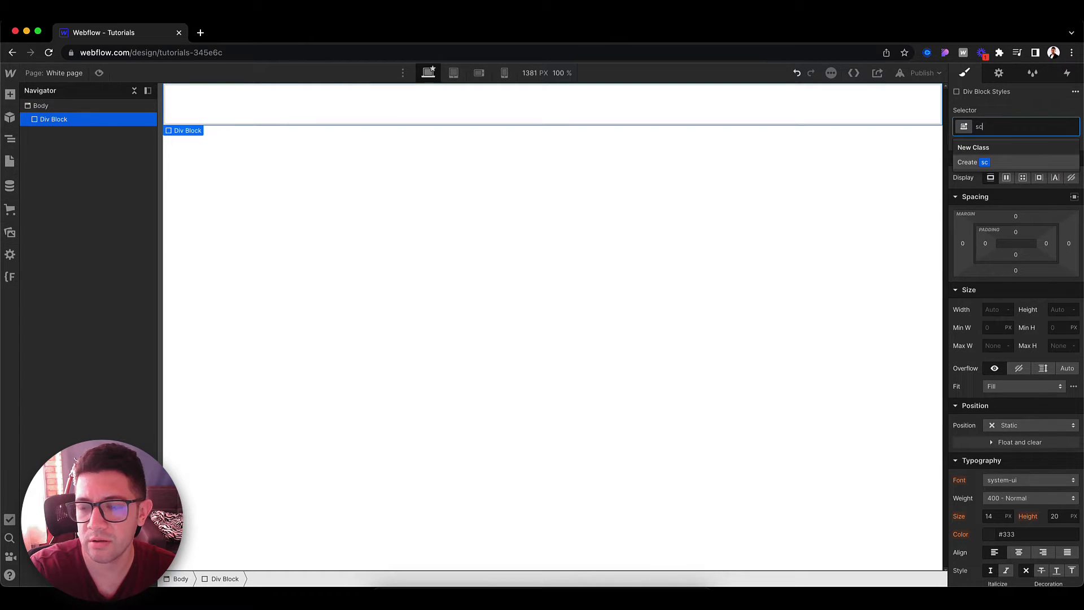
type("reen-btn")
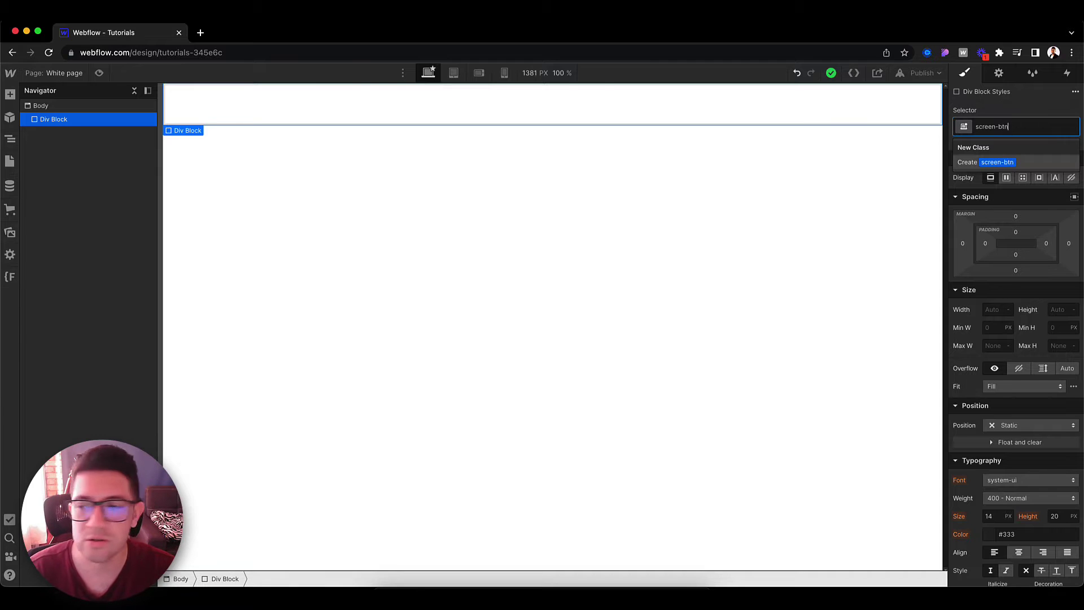
key("Return")
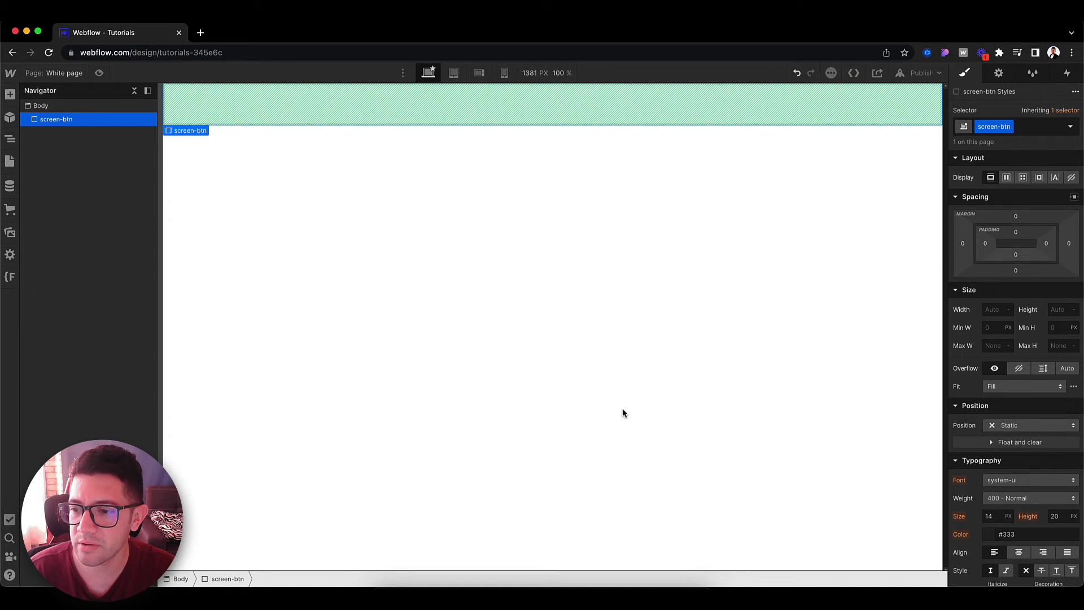
Step: Give screen-btn 100vh min height, 100% width and a flex layout centred both ways
left_click(1054, 327)
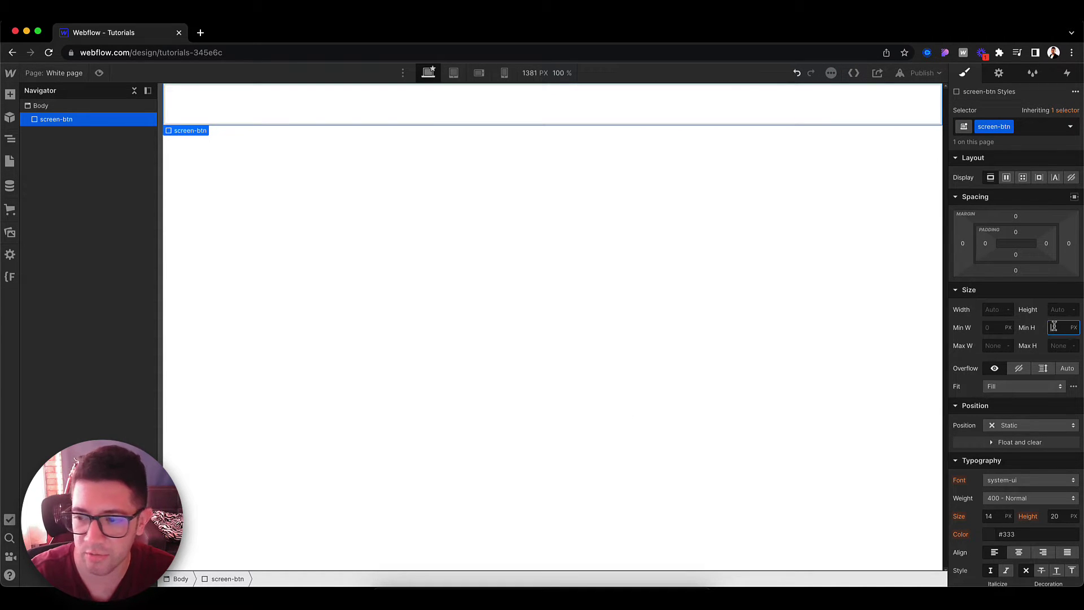
type("100vh")
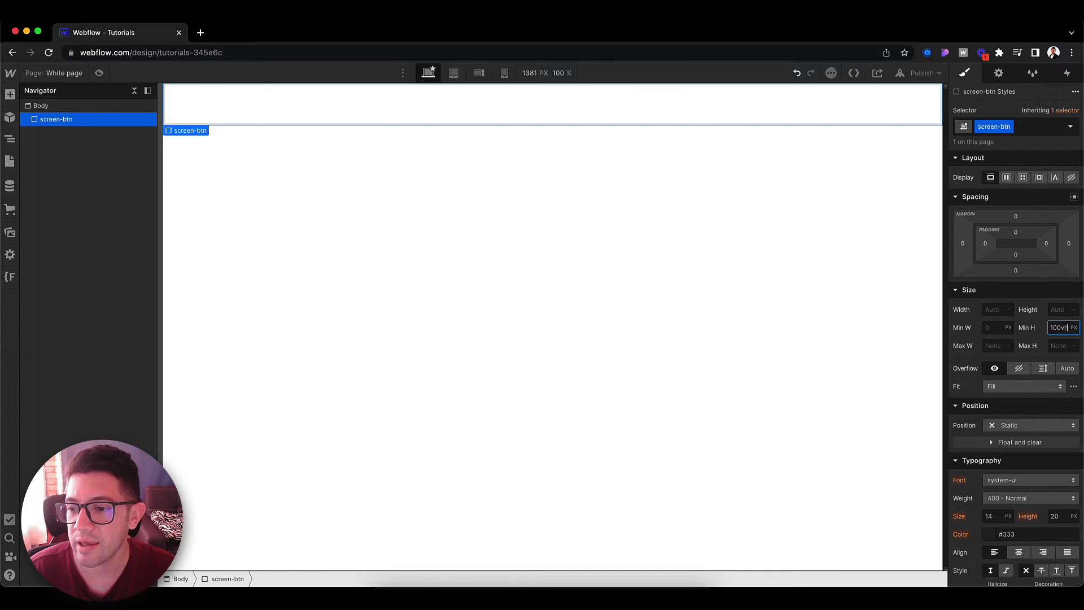
left_click(1002, 310)
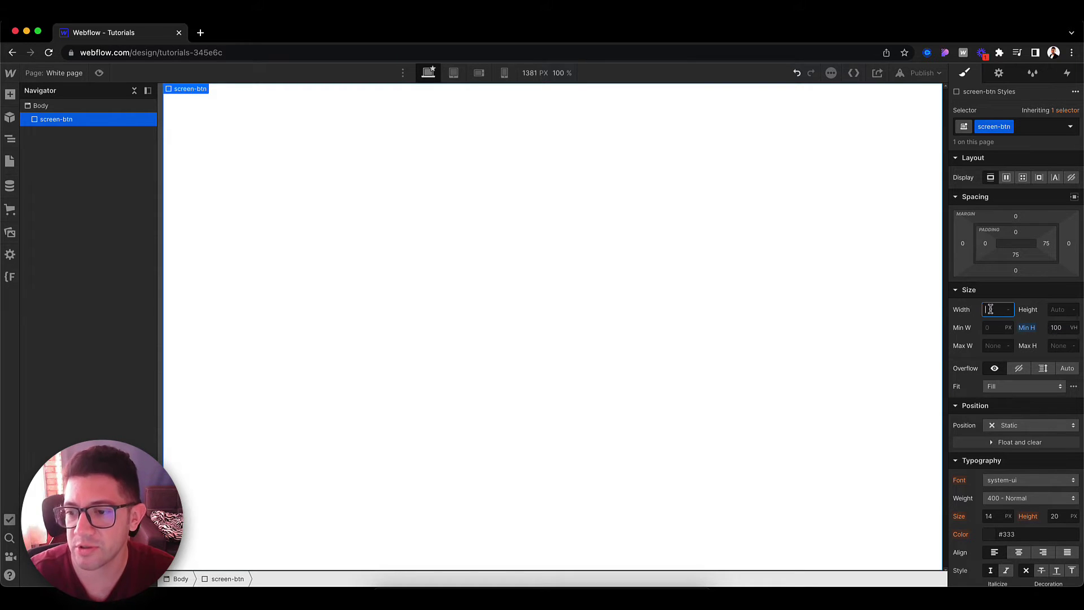
type("100%")
key("Return")
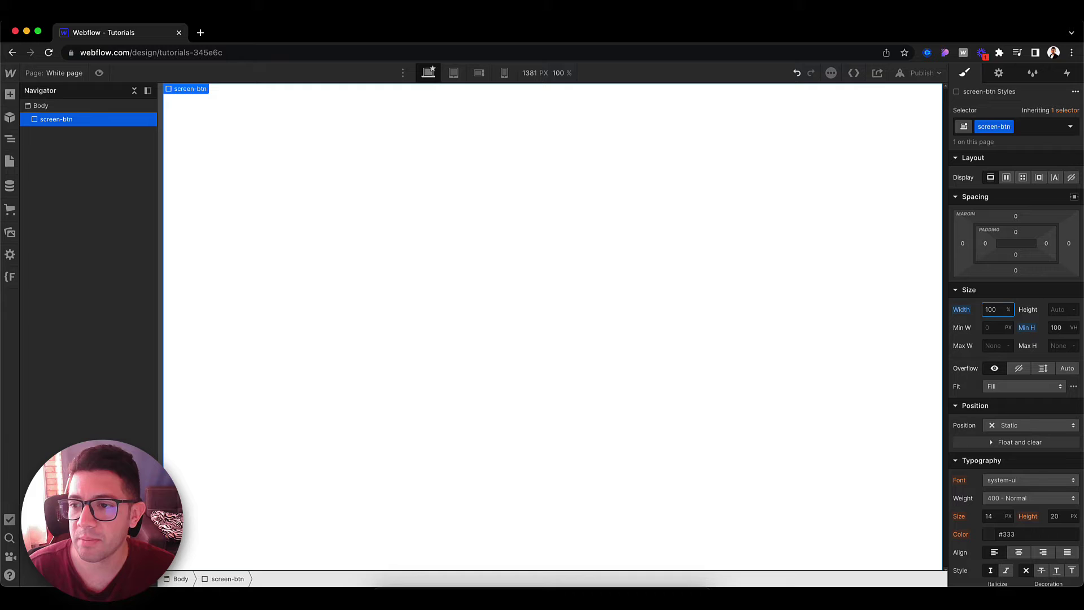
left_click(1008, 177)
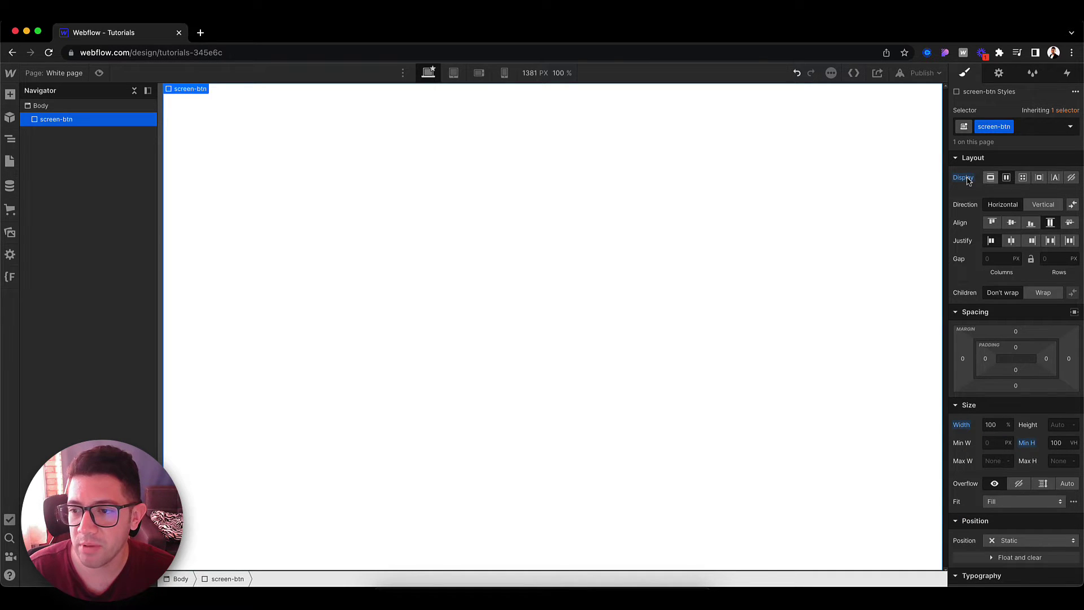
left_click(1012, 222)
left_click(1011, 240)
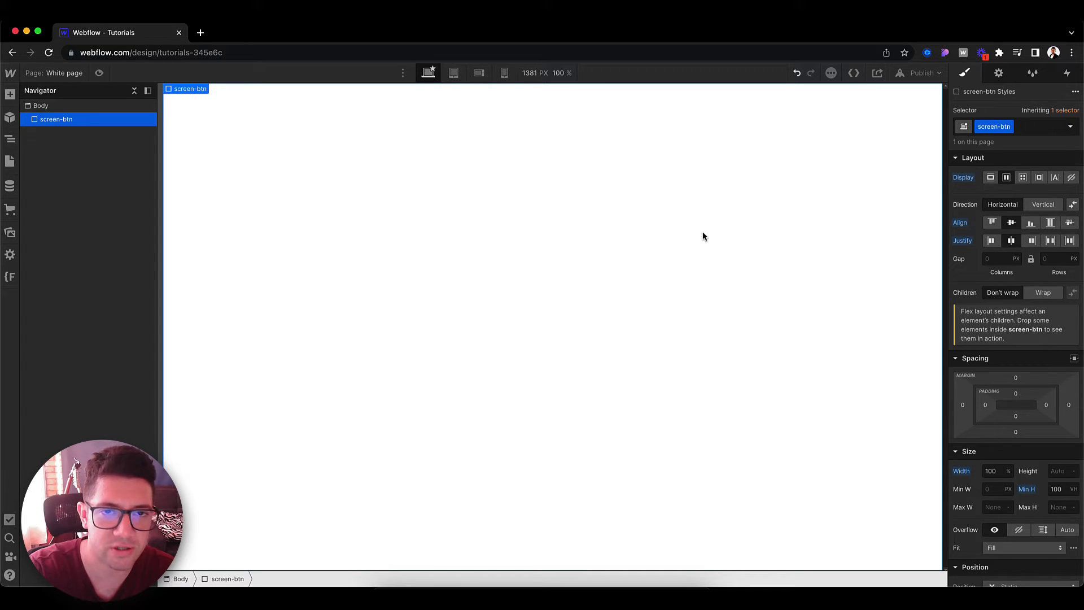
Step: Insert a Div Block inside screen-btn with the class btn
key("super+k")
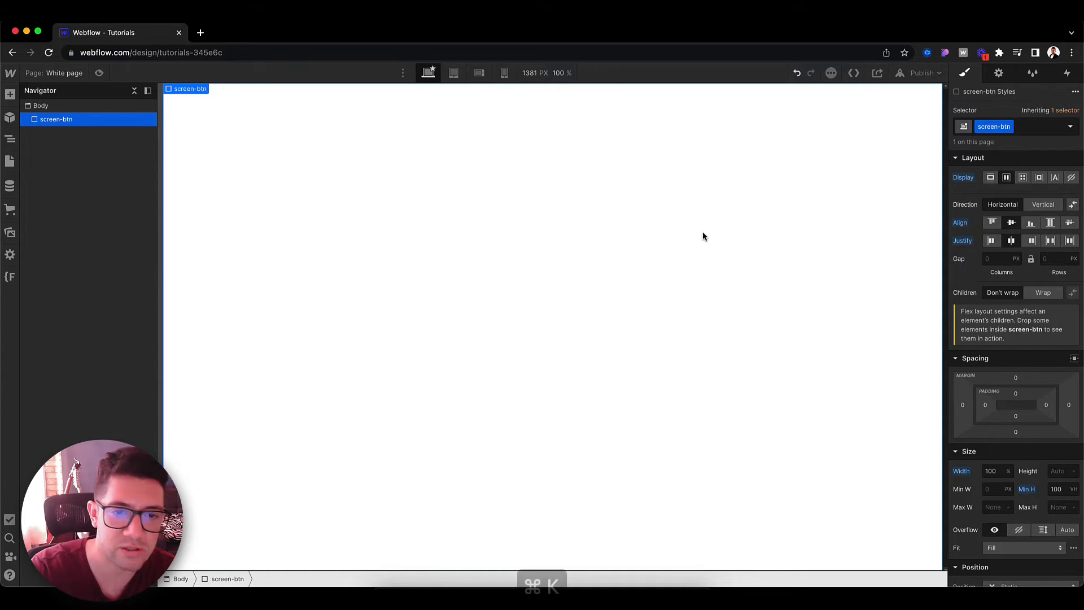
type("di")
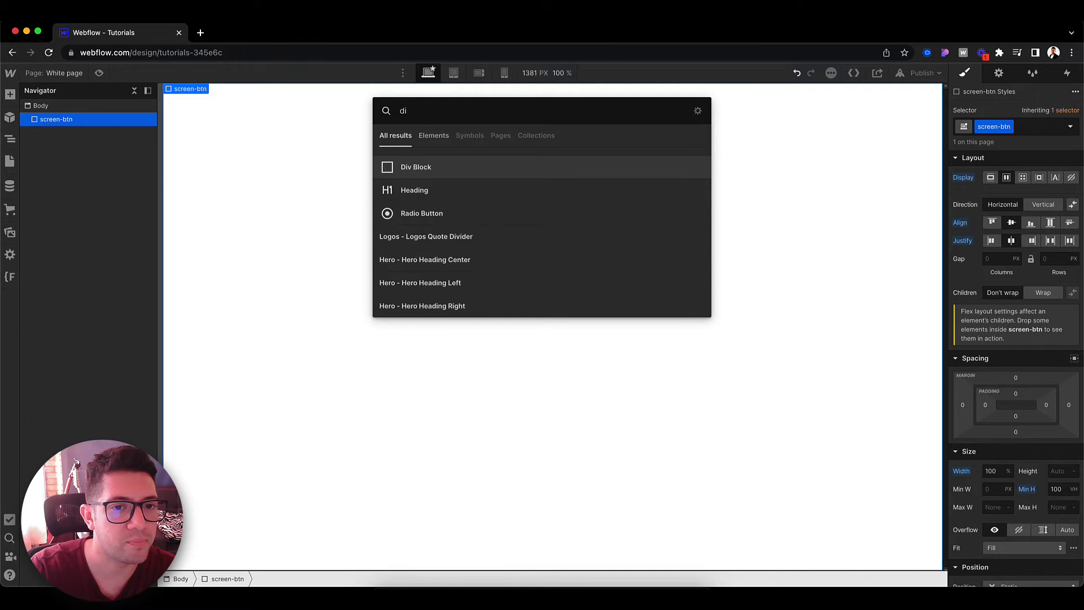
key("Return")
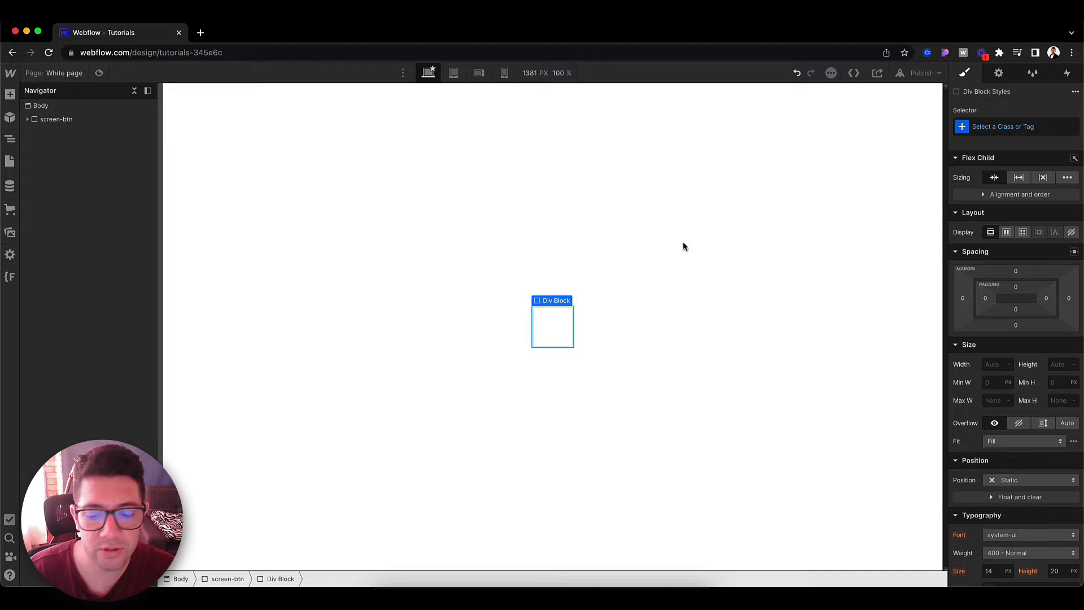
key("super+Return")
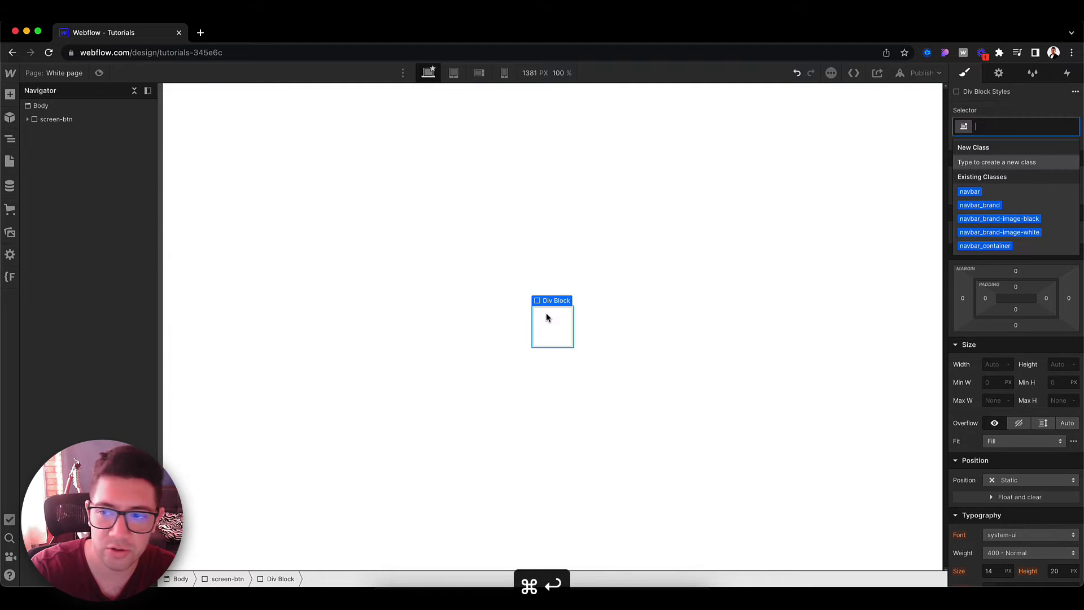
type("btn")
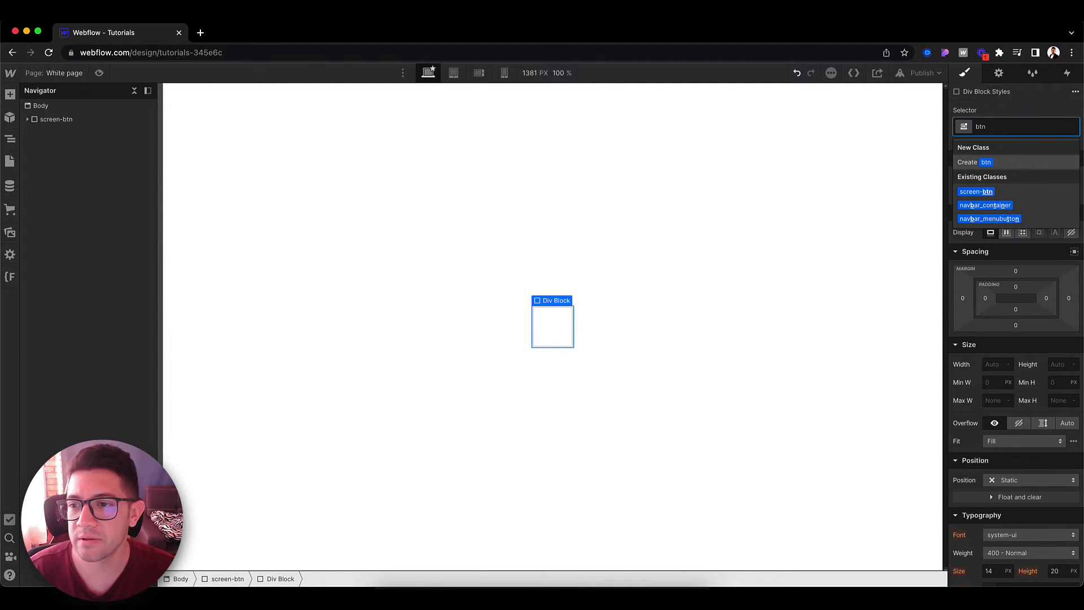
key("Return")
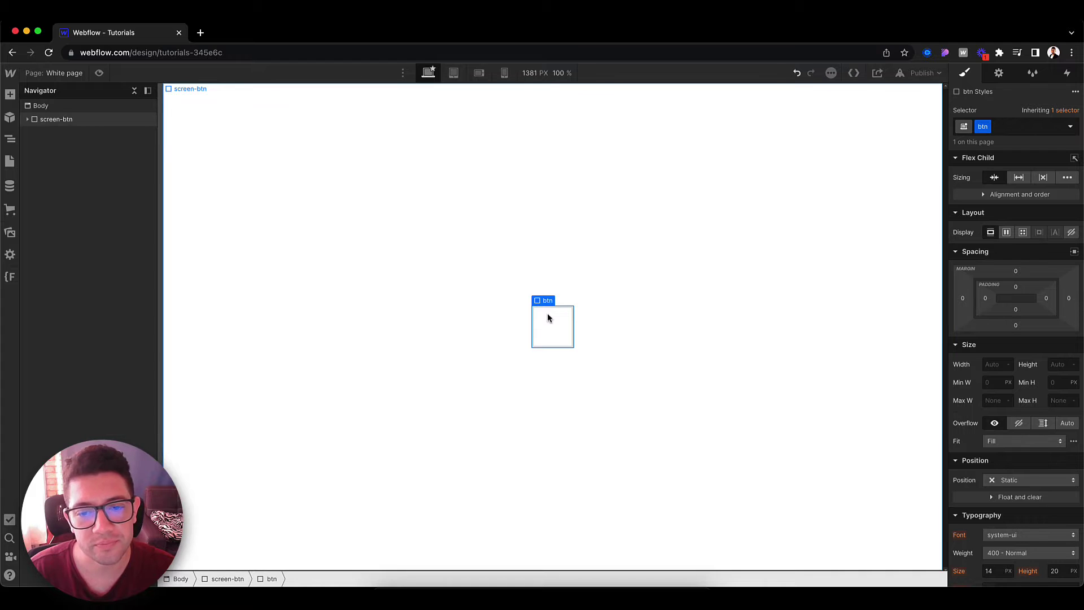
Step: Size the btn block to 200 px wide and 60 px tall
left_click(570, 320)
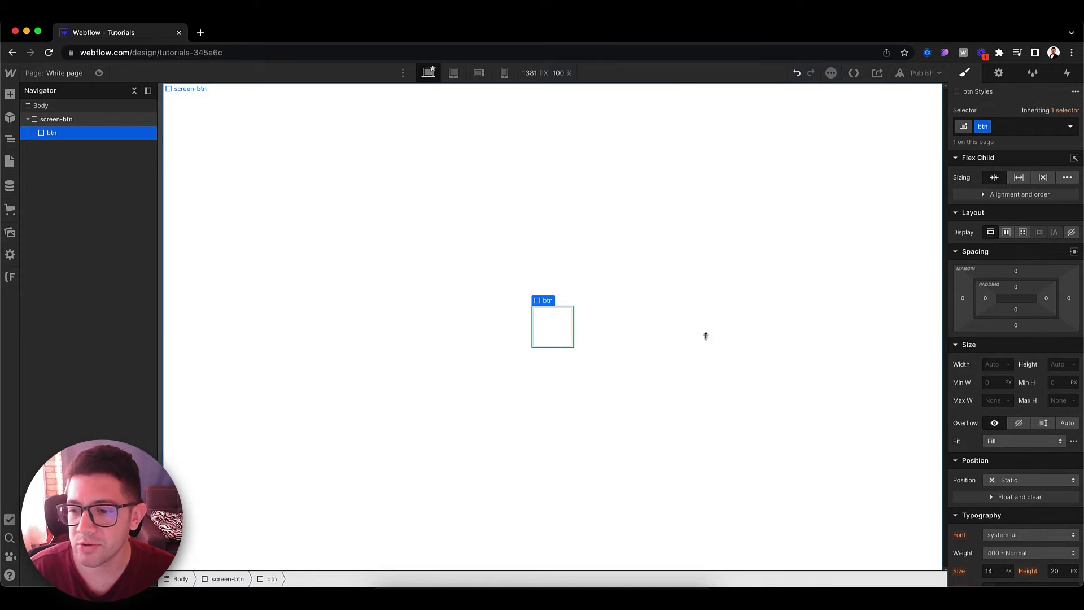
left_click(992, 364)
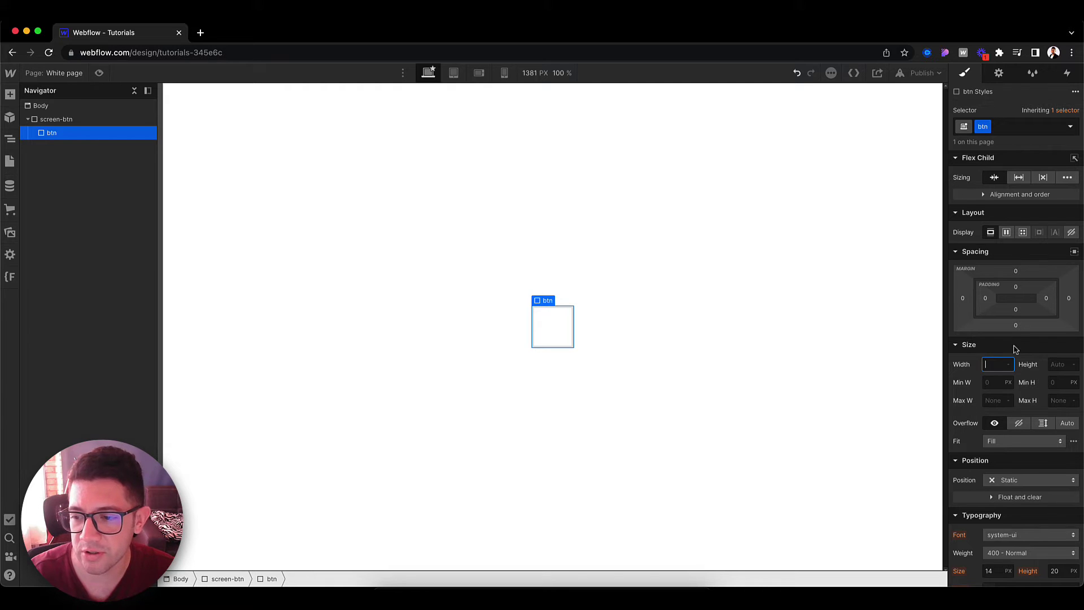
type("200")
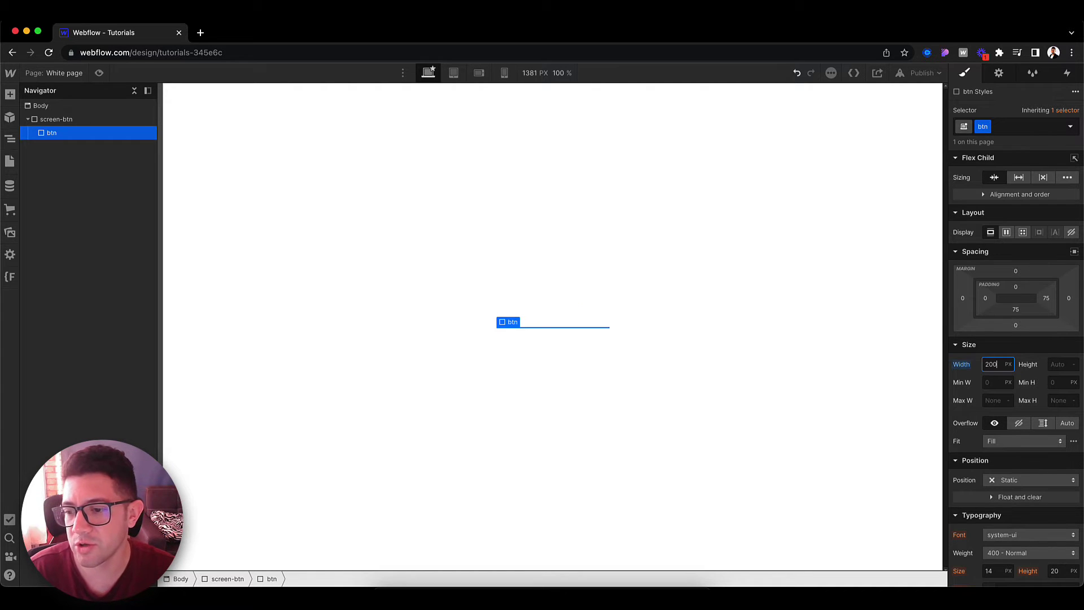
left_click(1060, 365)
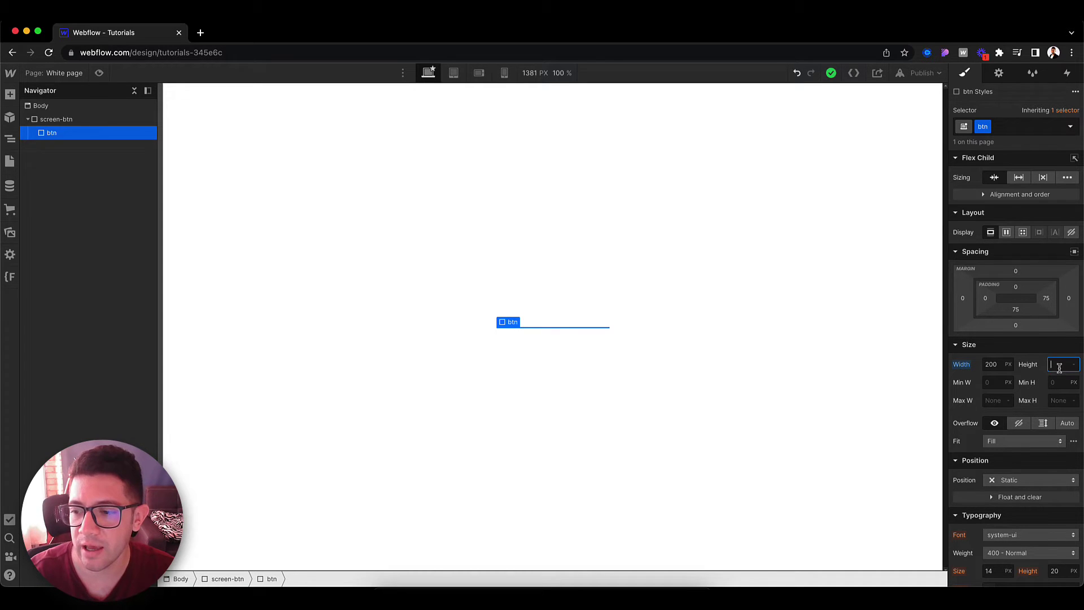
key("Return")
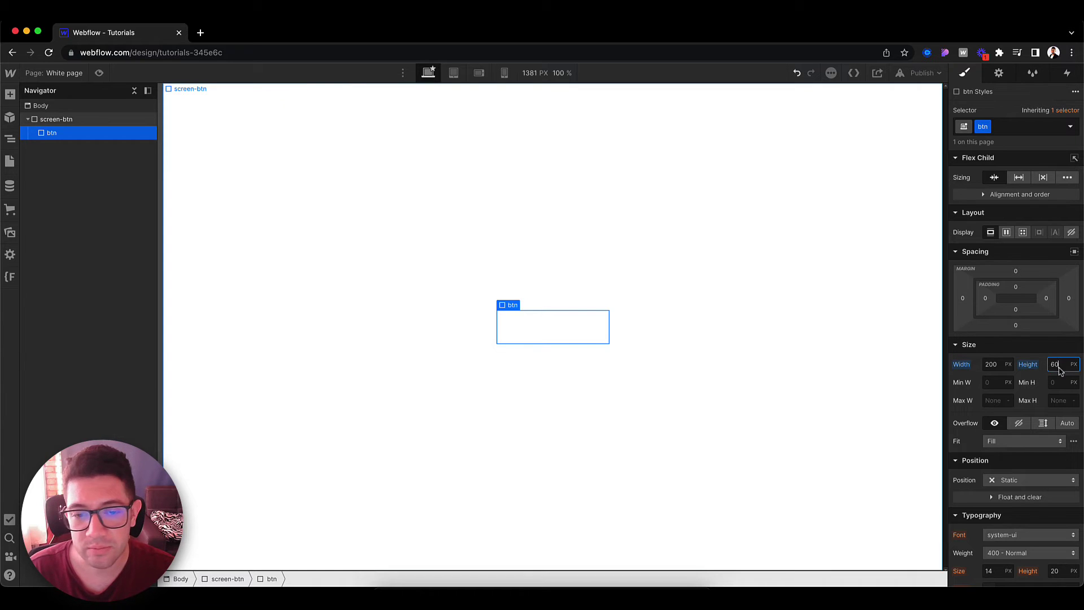
left_click(563, 317)
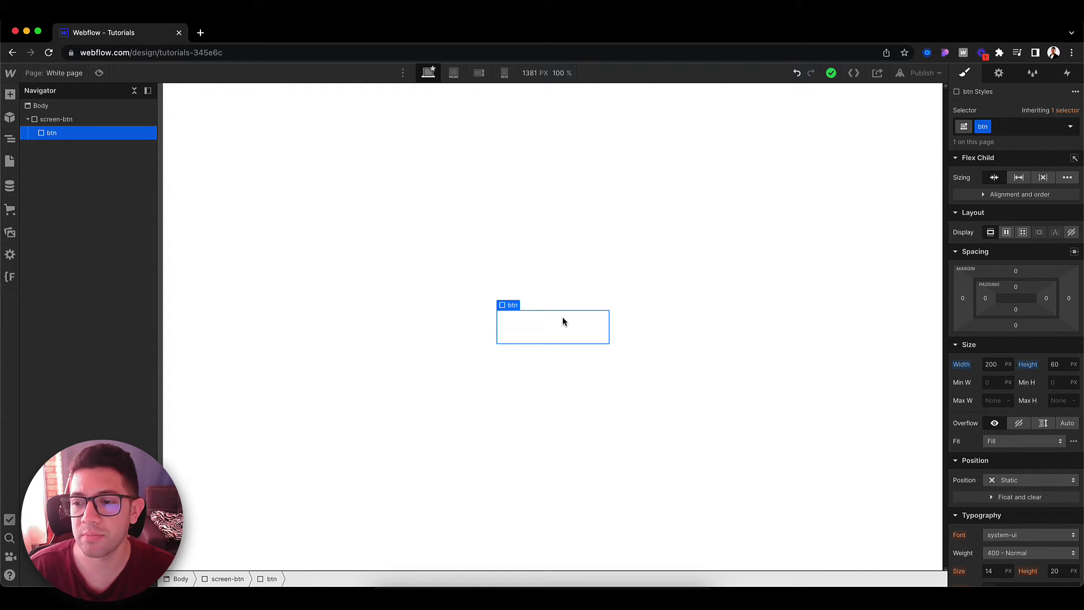
Step: Give btn a 100vw corner radius, visible overflow and relative position
scroll(1019, 296, "down", 10)
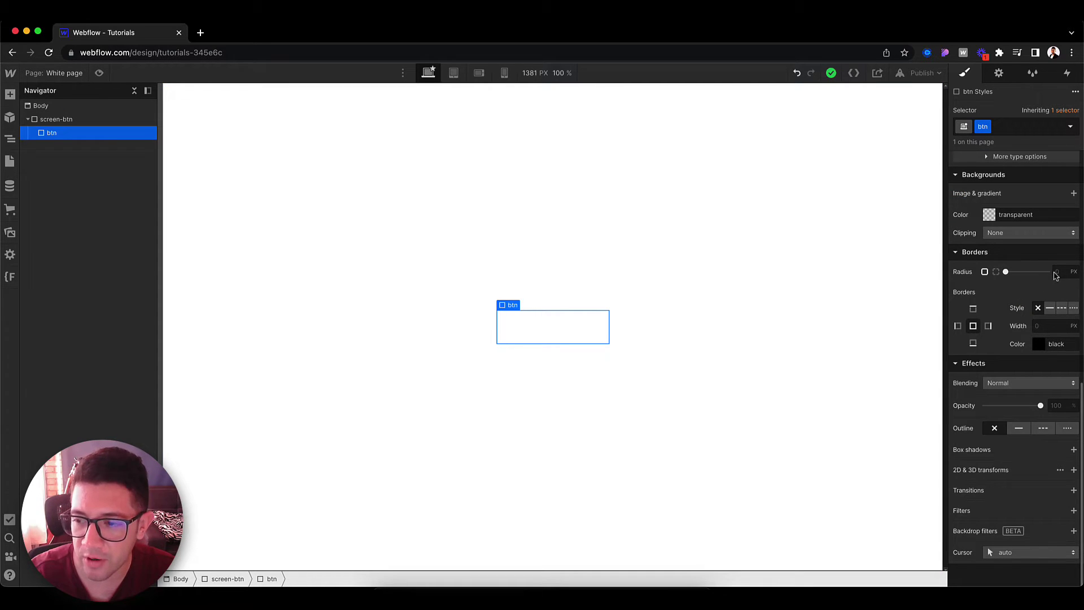
left_click(1054, 272)
type("100v")
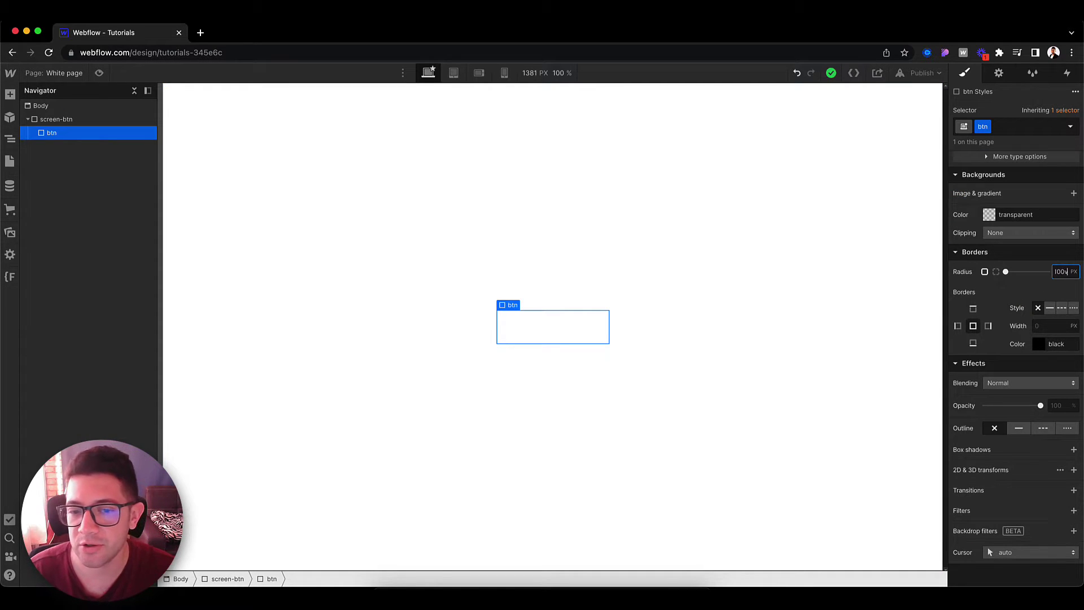
type("w")
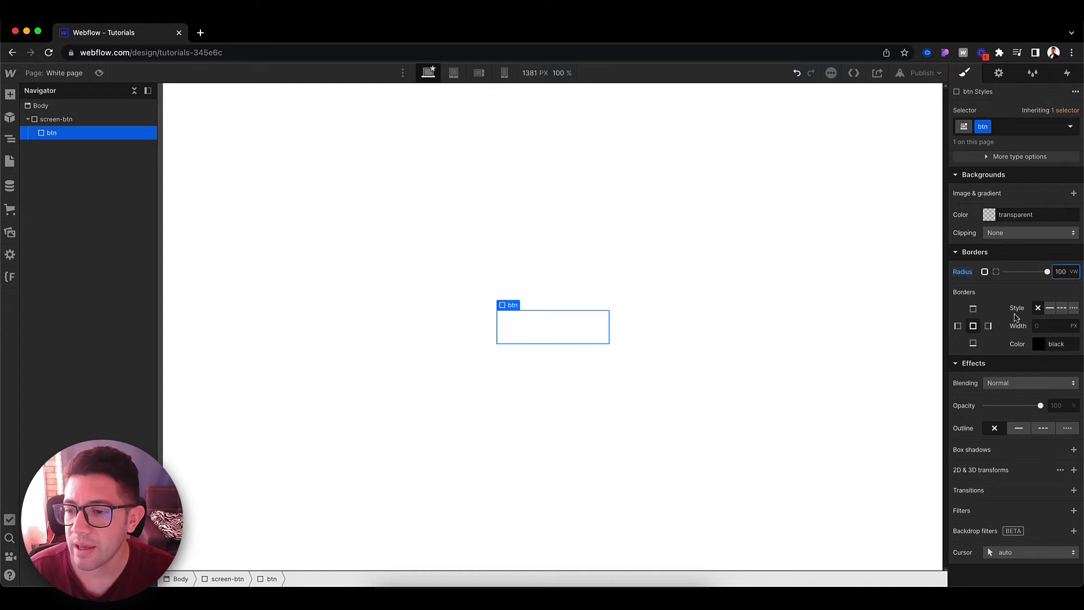
scroll(1016, 317, "up", 10)
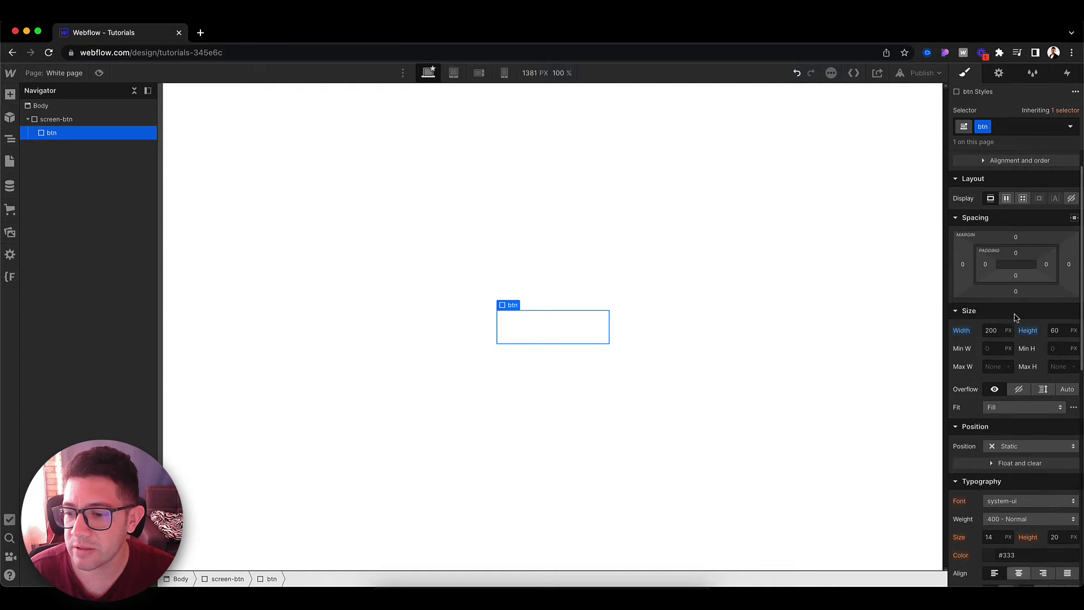
scroll(1016, 339, "down", 2)
left_click(994, 392)
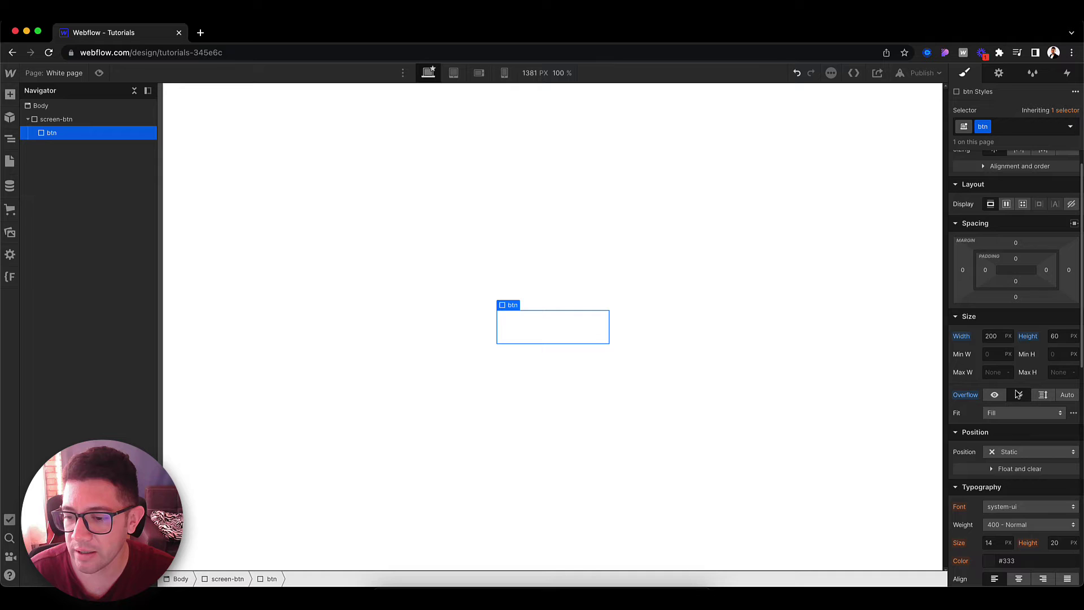
scroll(1012, 406, "down", 2)
scroll(1011, 414, "down", 1)
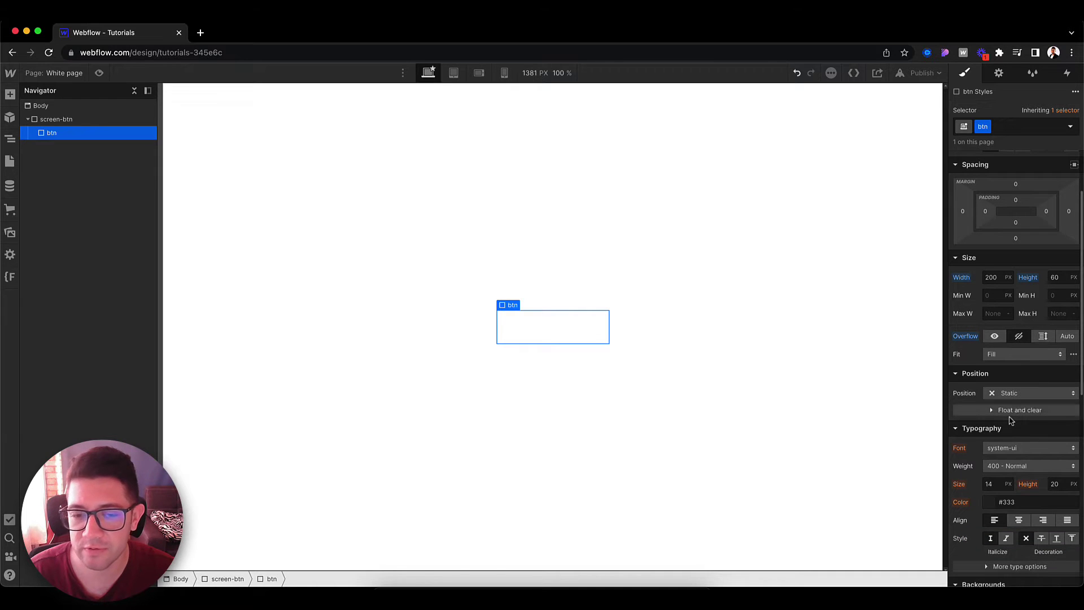
left_click(1014, 395)
left_click(1012, 406)
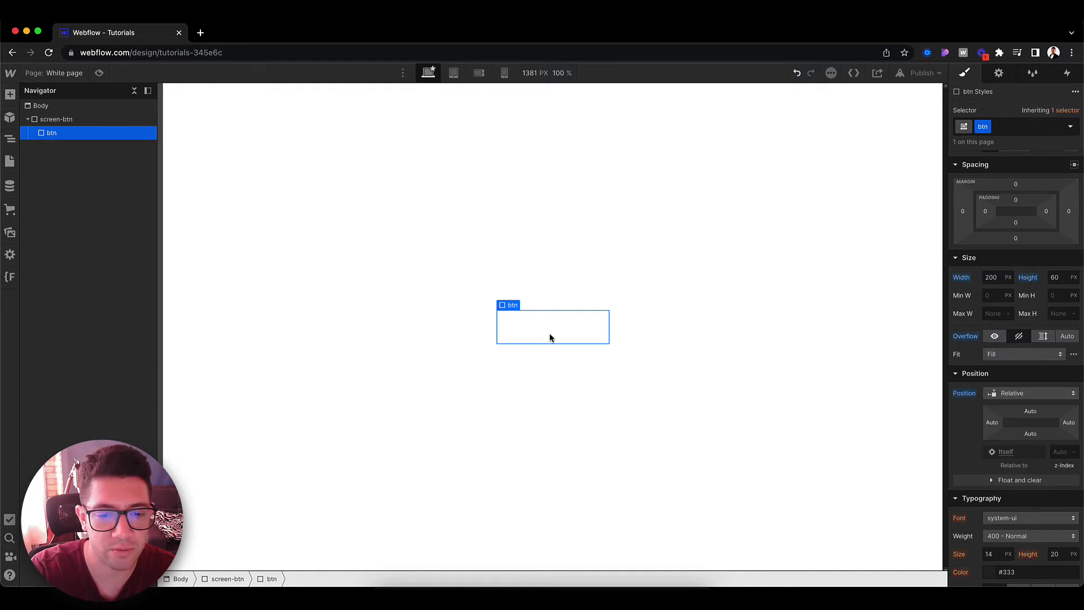
Step: Insert a Div Block inside btn with the class btn-gradient
key("super+k")
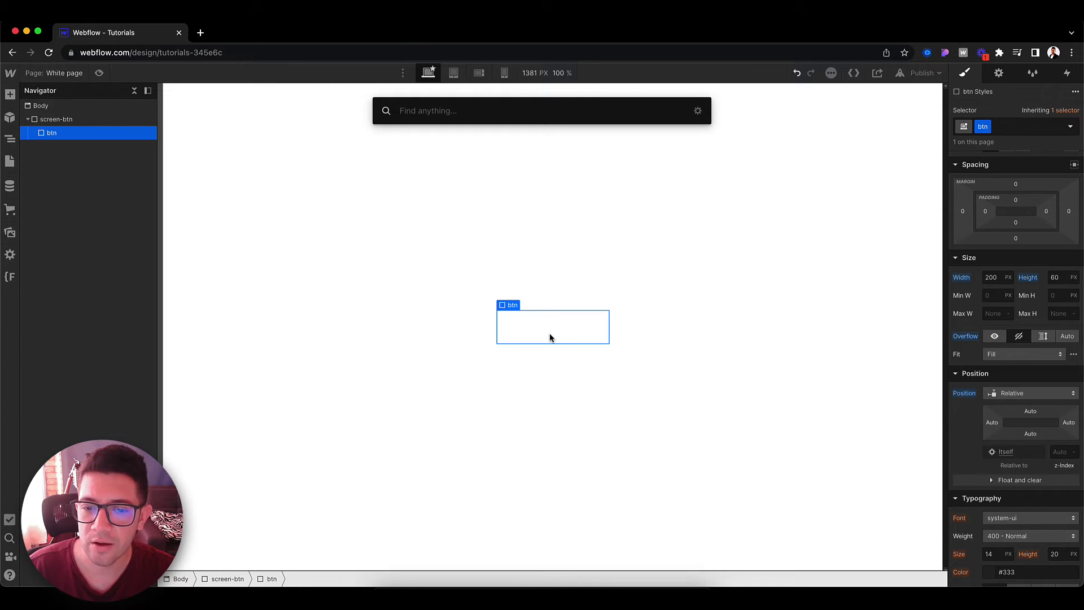
key("Escape")
key("super+k")
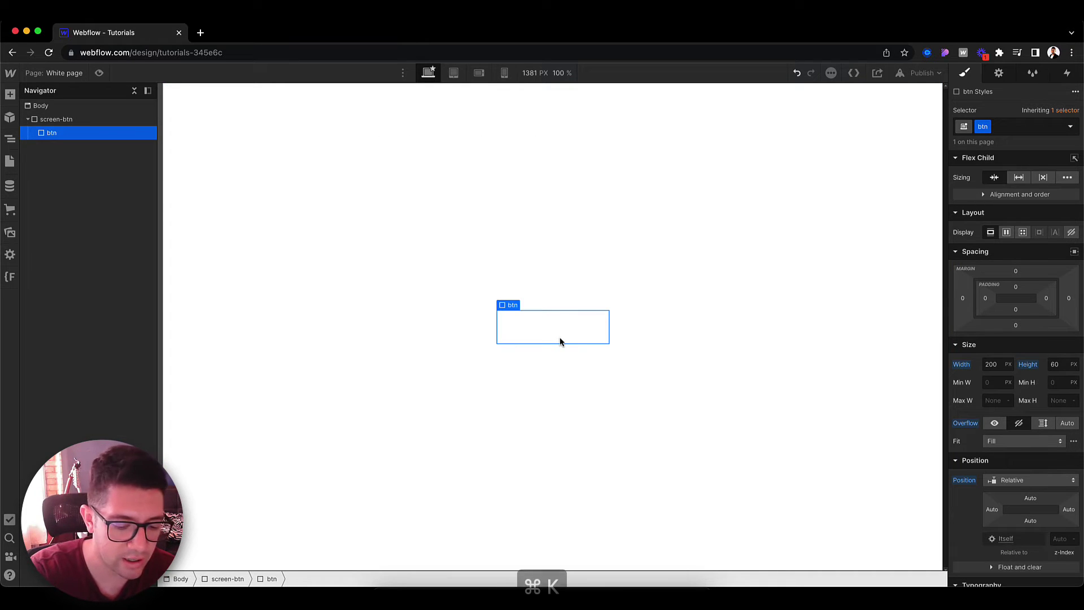
key("Return")
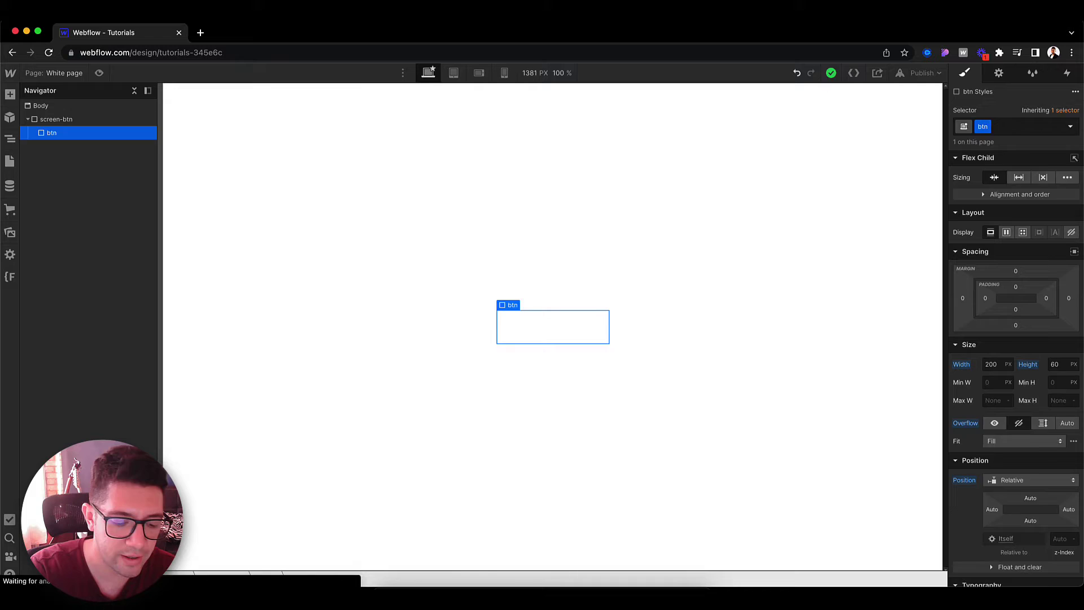
key("super+Return")
type("bt")
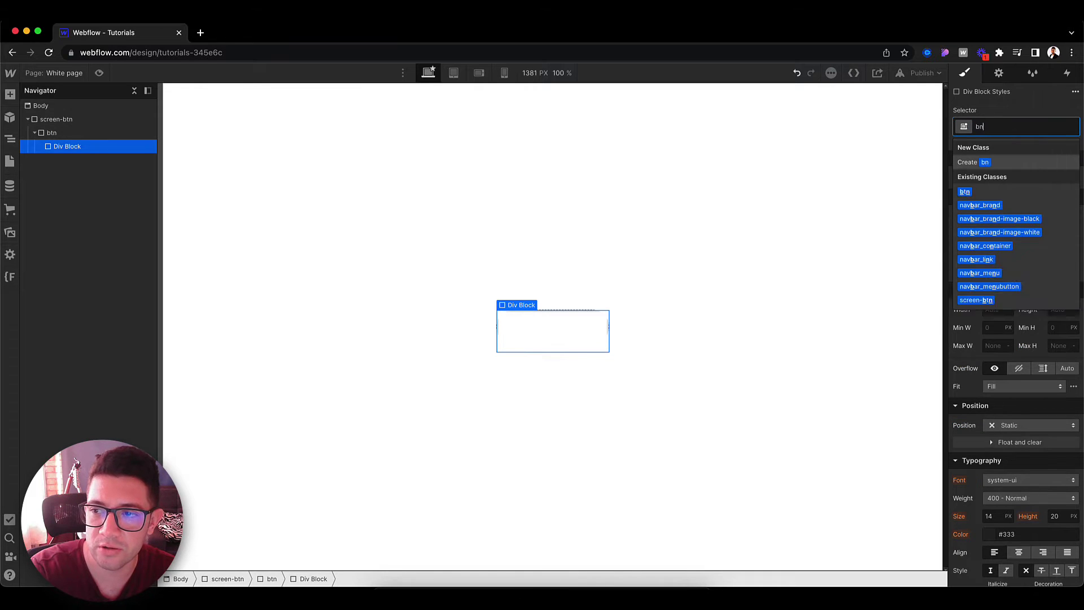
type("n-")
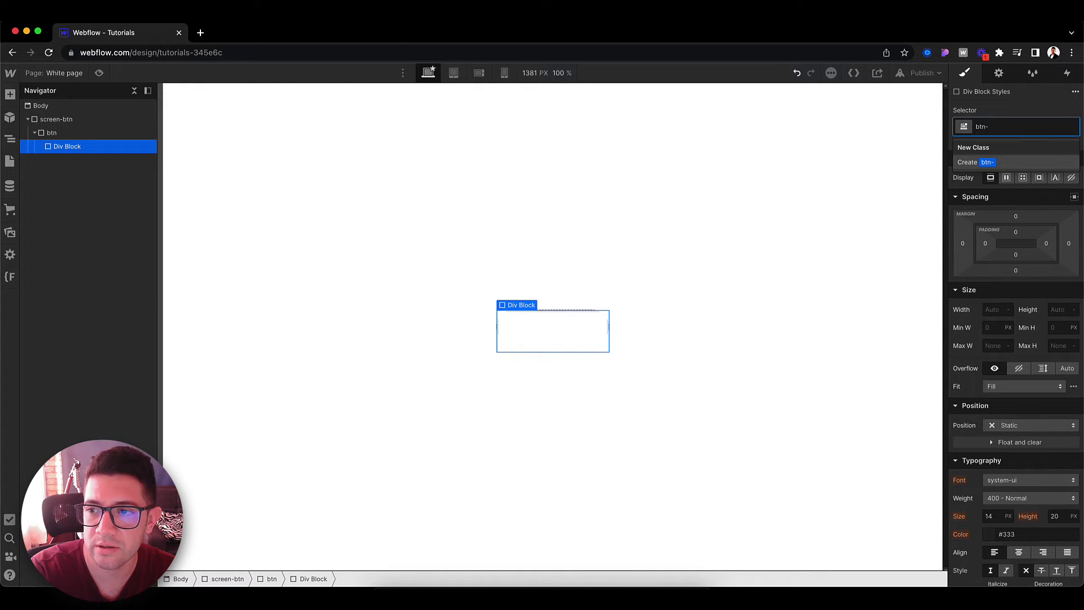
type("grad")
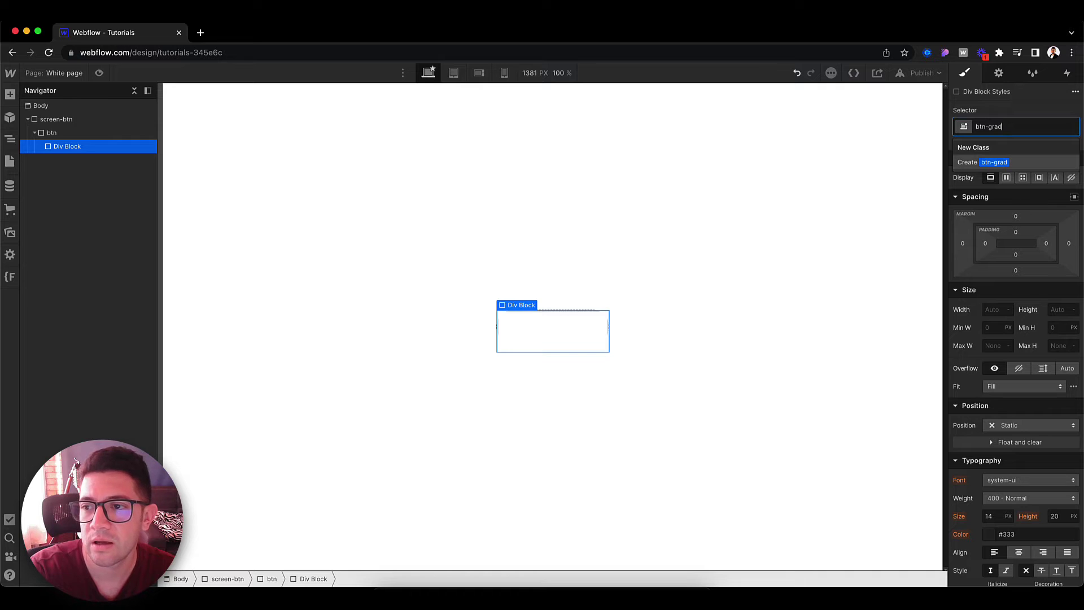
type("ient")
key("Return")
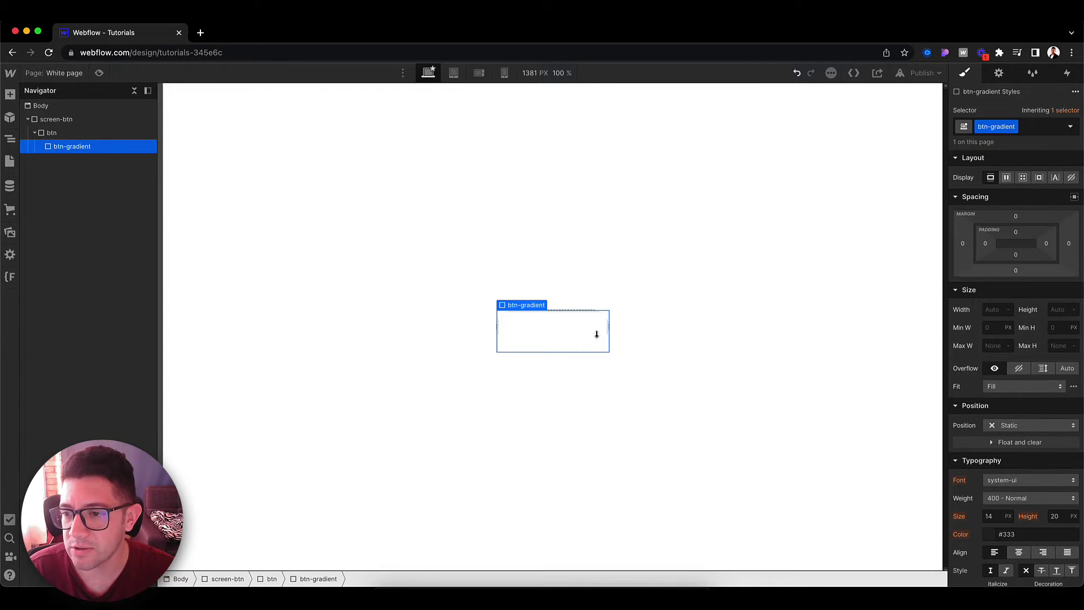
Step: Check btn-gradient's position options and leave it Static
scroll(1011, 271, "down", 3)
left_click(1012, 270)
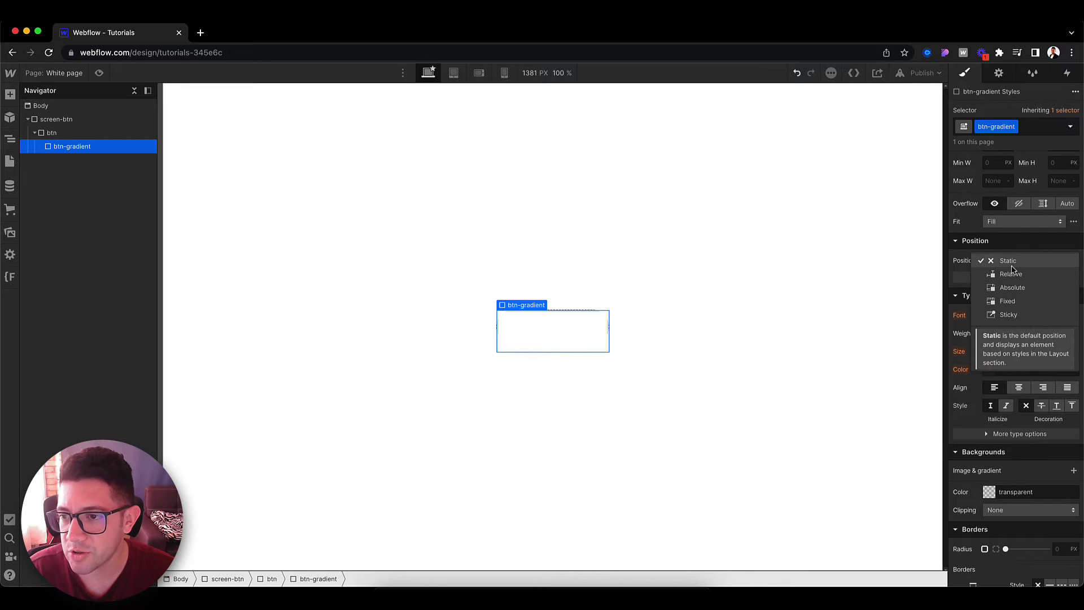
left_click(1008, 261)
scroll(966, 219, "up", 3)
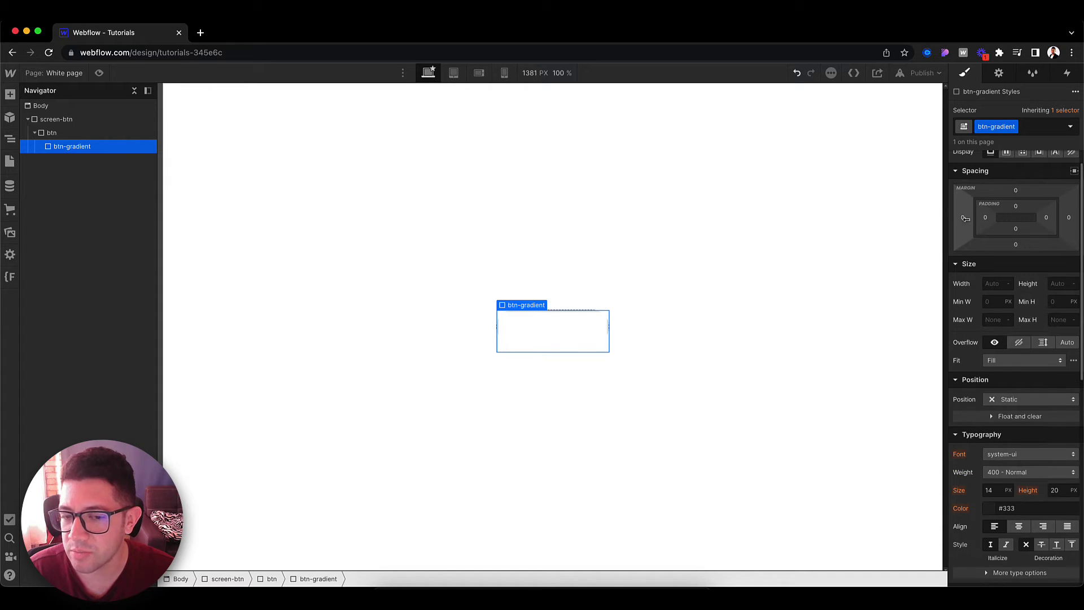
Step: Add a linear gradient background to btn-gradient with a #444ceb first stop
scroll(966, 220, "down", 5)
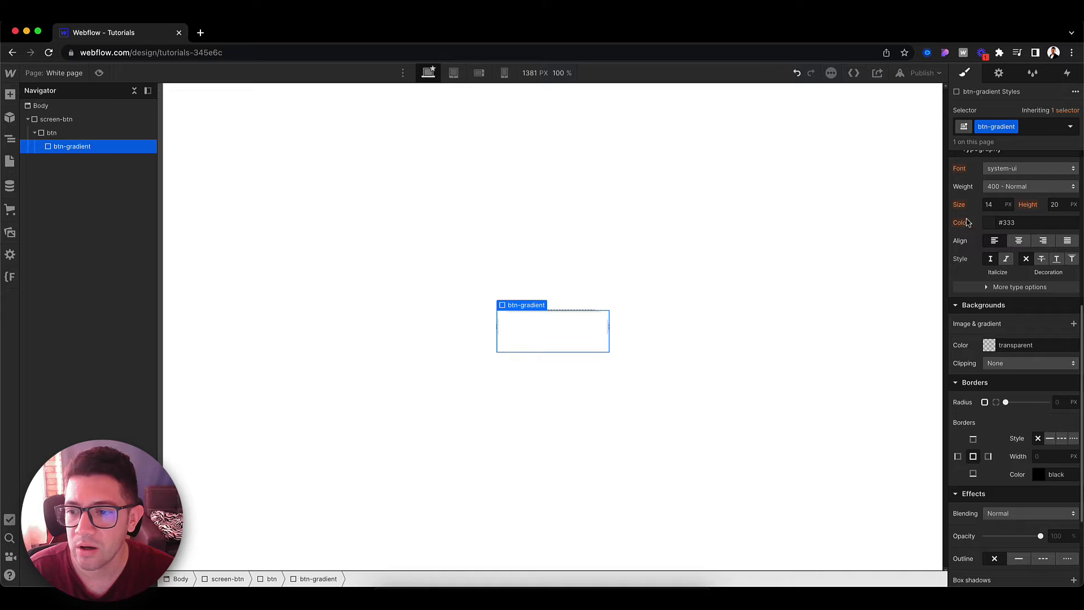
scroll(967, 222, "down", 1)
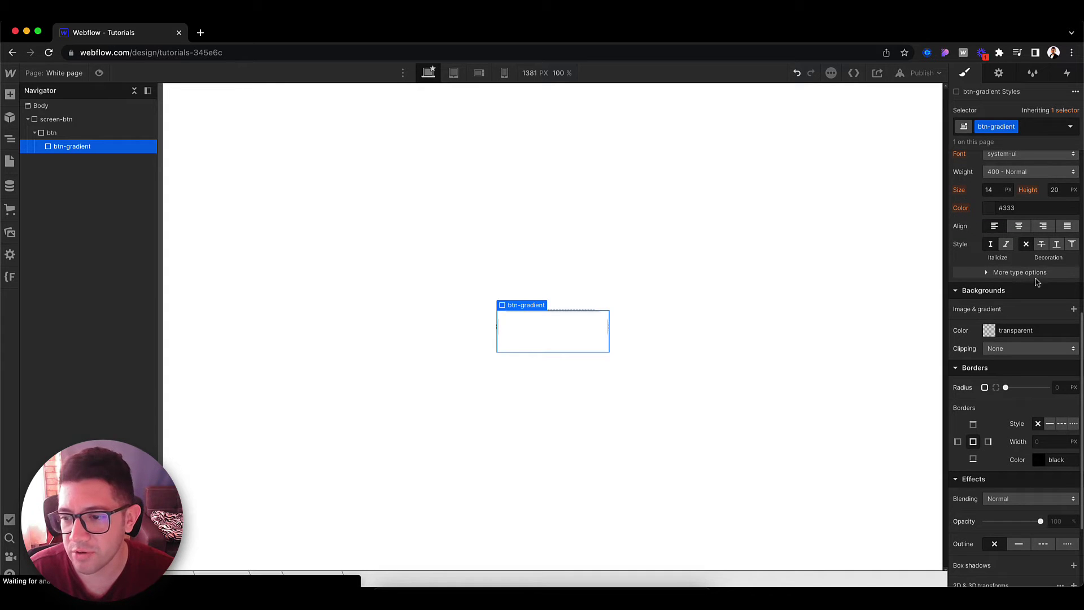
left_click(1073, 311)
left_click(1017, 346)
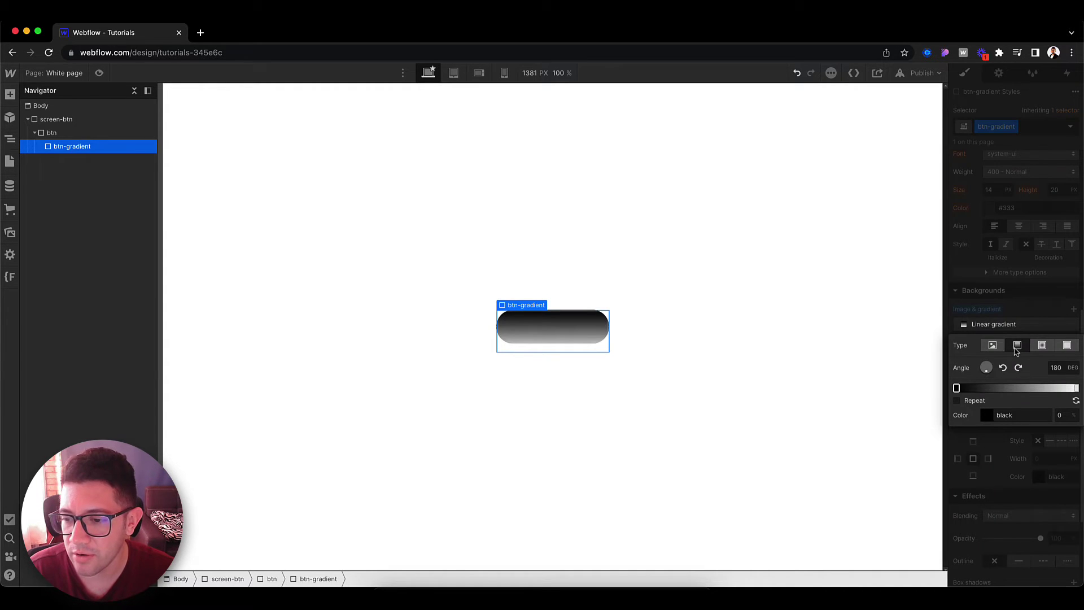
left_click(991, 421)
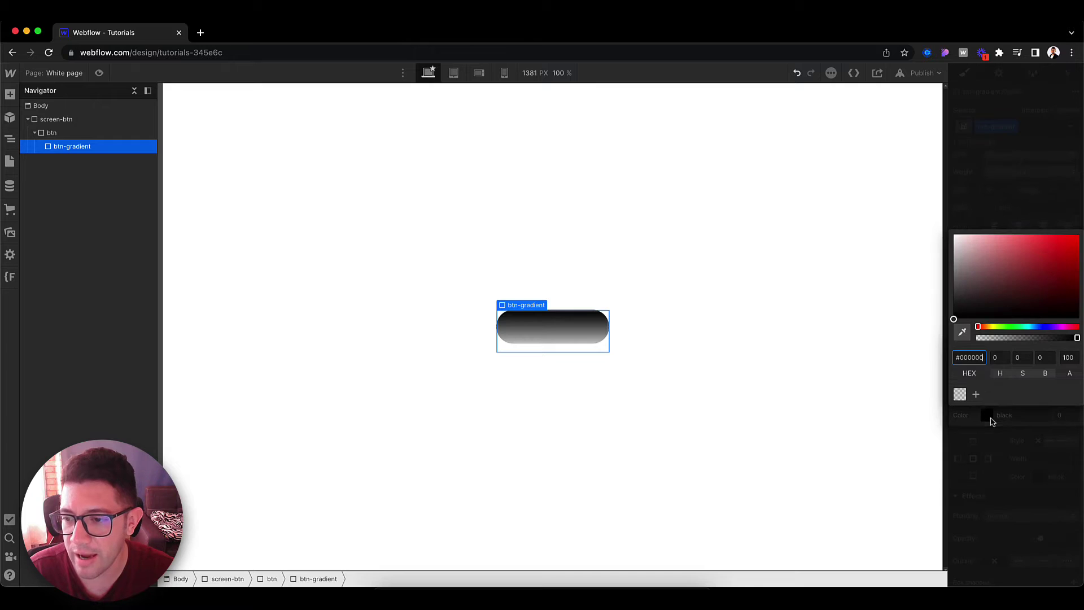
left_click(1046, 327)
mouse_move(1016, 266)
left_mouse_down()
mouse_move(1009, 218)
mouse_move(1041, 241)
left_mouse_up()
left_click_drag(1040, 328, 1042, 329)
left_click_drag(1040, 241, 1044, 241)
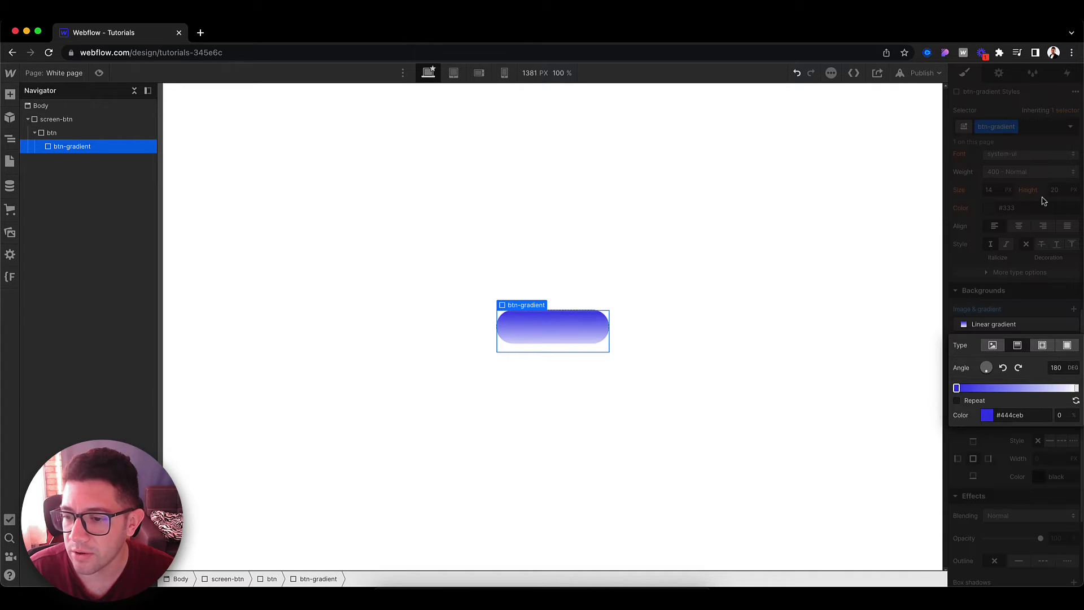
key("Escape")
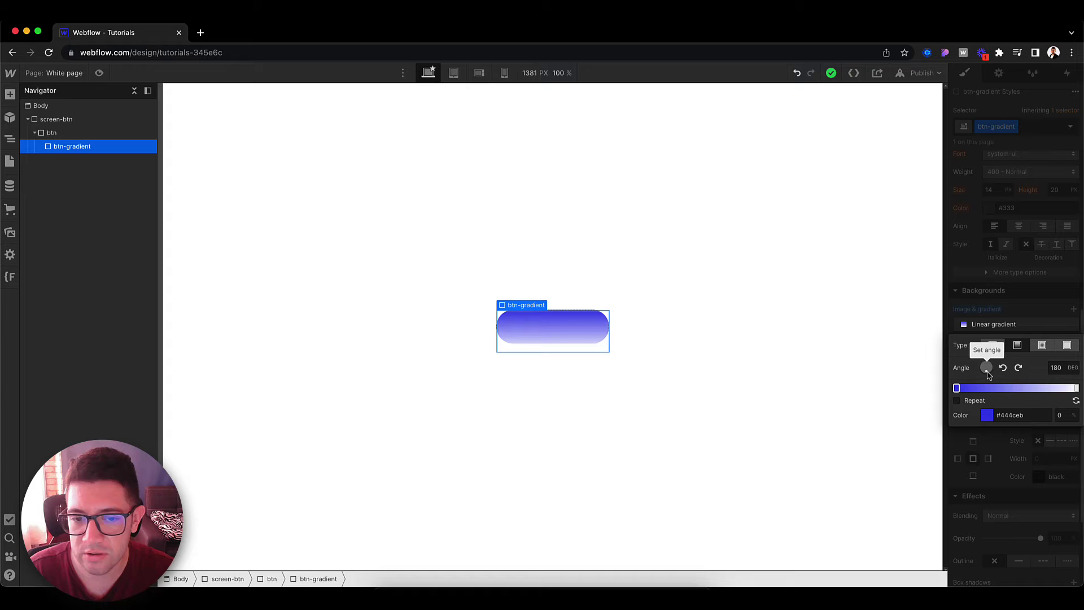
Step: Set the gradient angle to 45° and tint the right stop pale pink #fcc
left_click(988, 365)
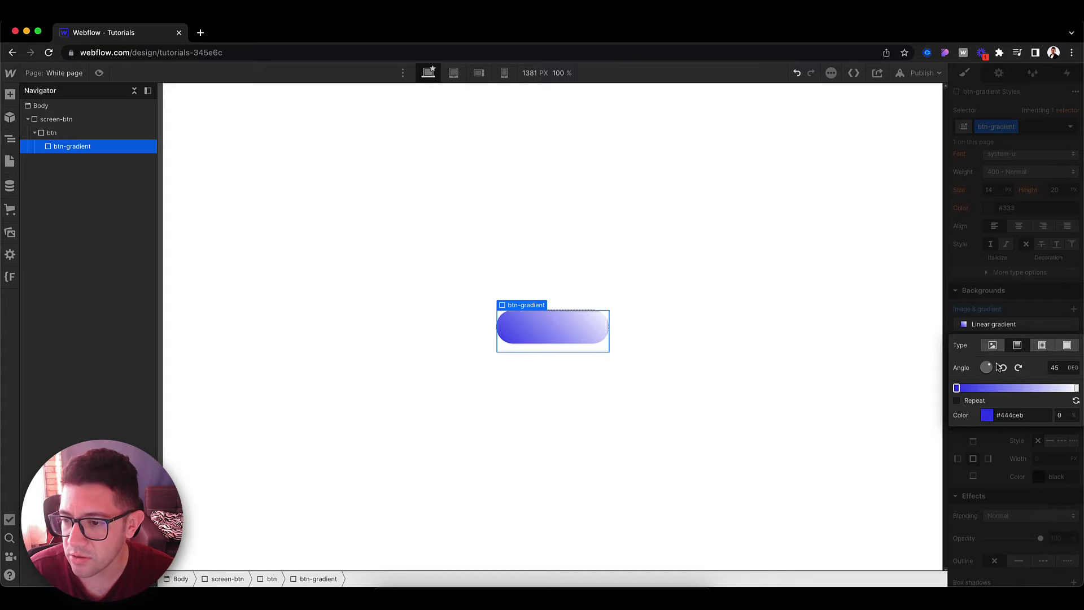
left_click(1017, 292)
left_click(1012, 328)
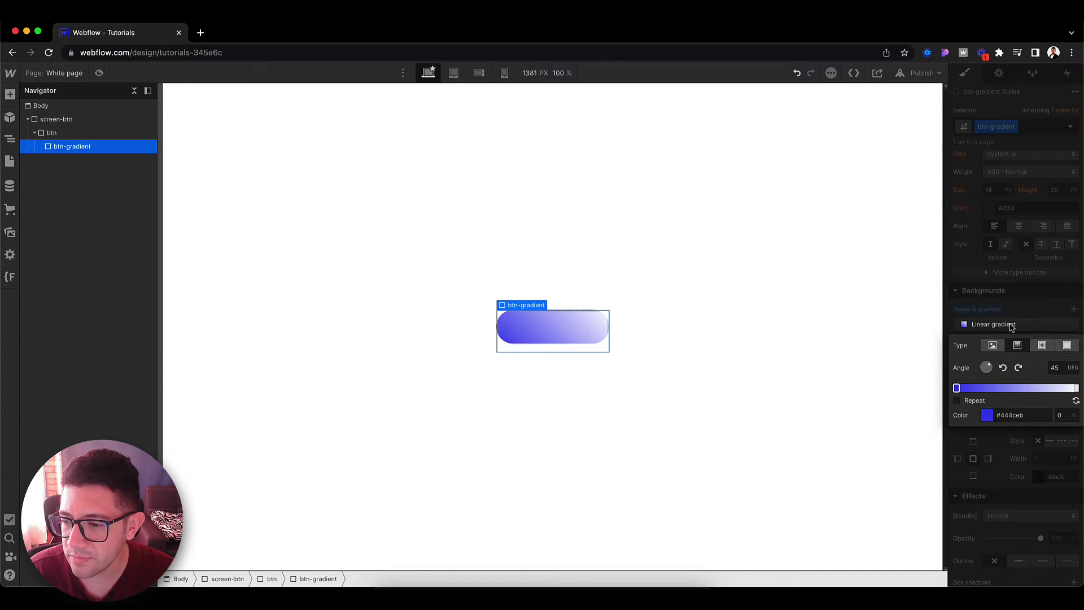
left_click(1075, 388)
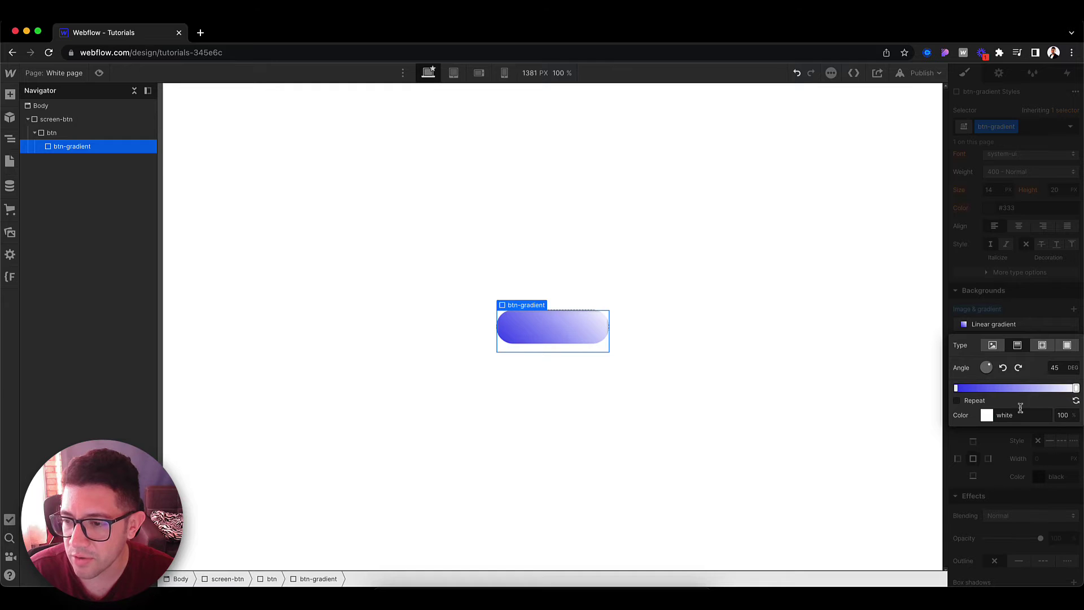
left_click(988, 415)
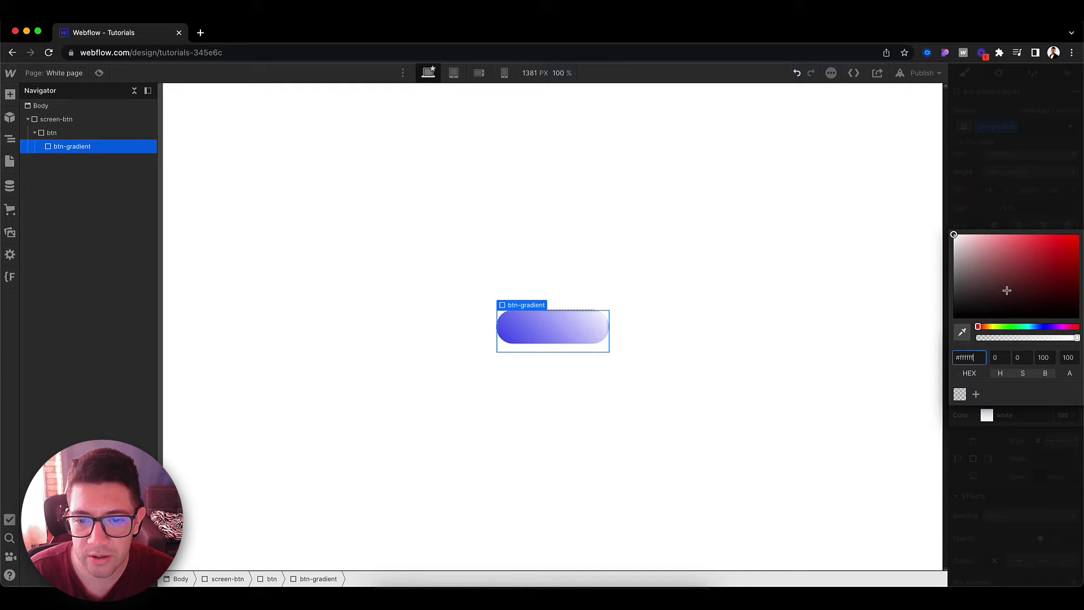
mouse_move(1007, 289)
left_mouse_down()
mouse_move(1009, 235)
mouse_move(983, 228)
left_mouse_up()
left_click(994, 206)
left_click(996, 273)
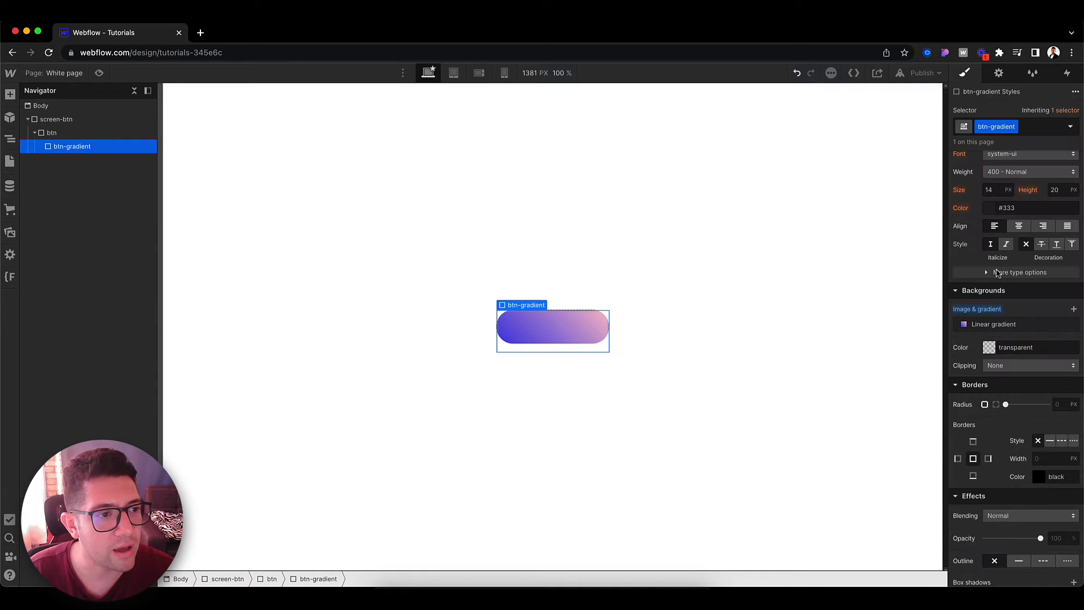
Step: Switch between btn and btn-gradient in the Navigator and preview the page
left_click(83, 138)
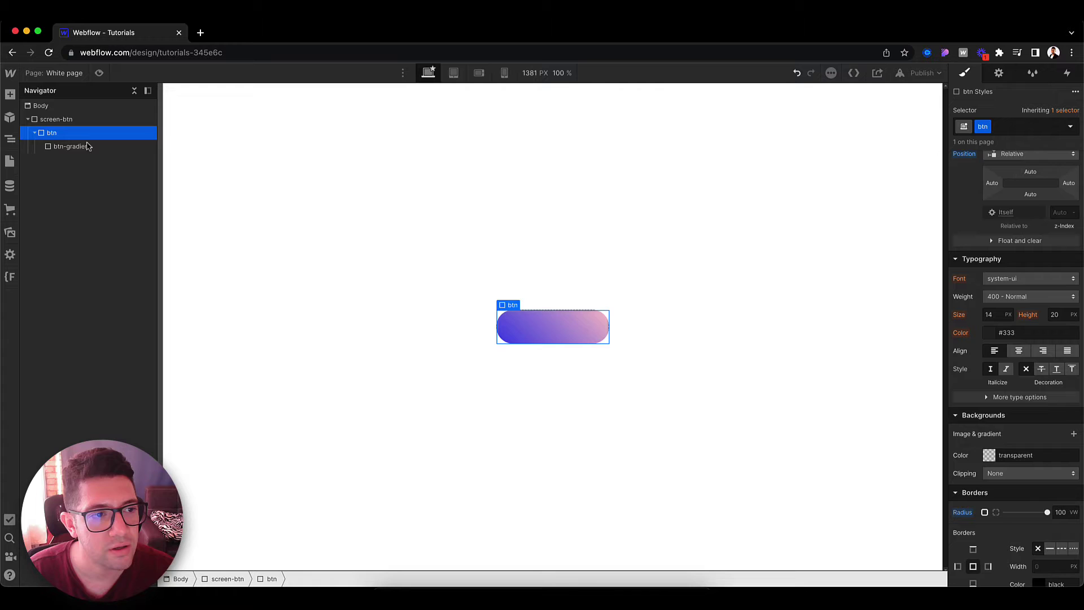
left_click(85, 146)
left_click(83, 136)
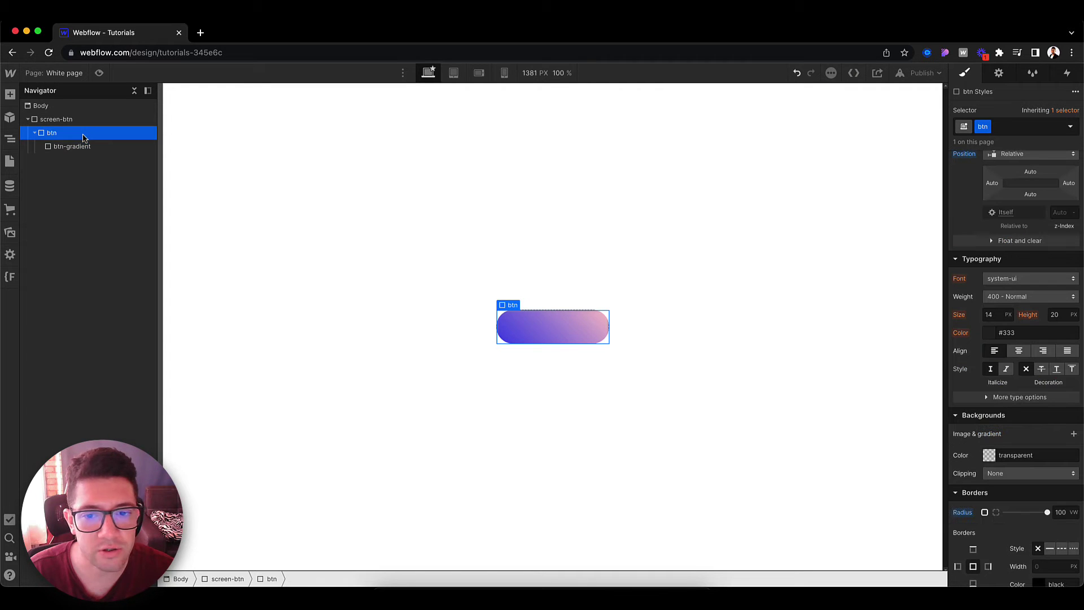
left_click(99, 73)
left_click(98, 74)
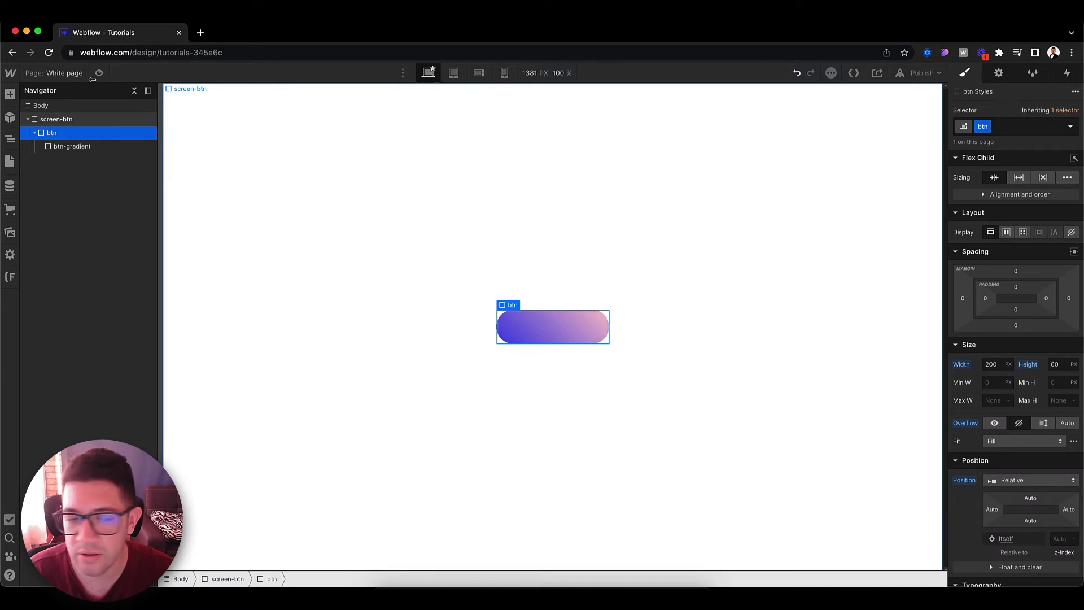
left_click(72, 146)
left_click(64, 139)
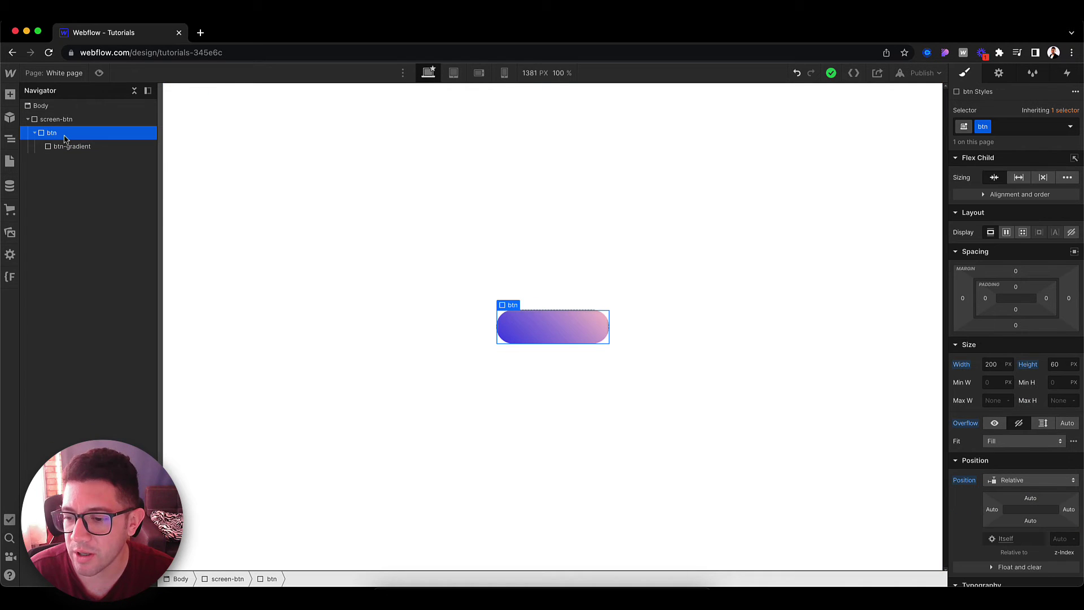
scroll(1017, 339, "down", 2)
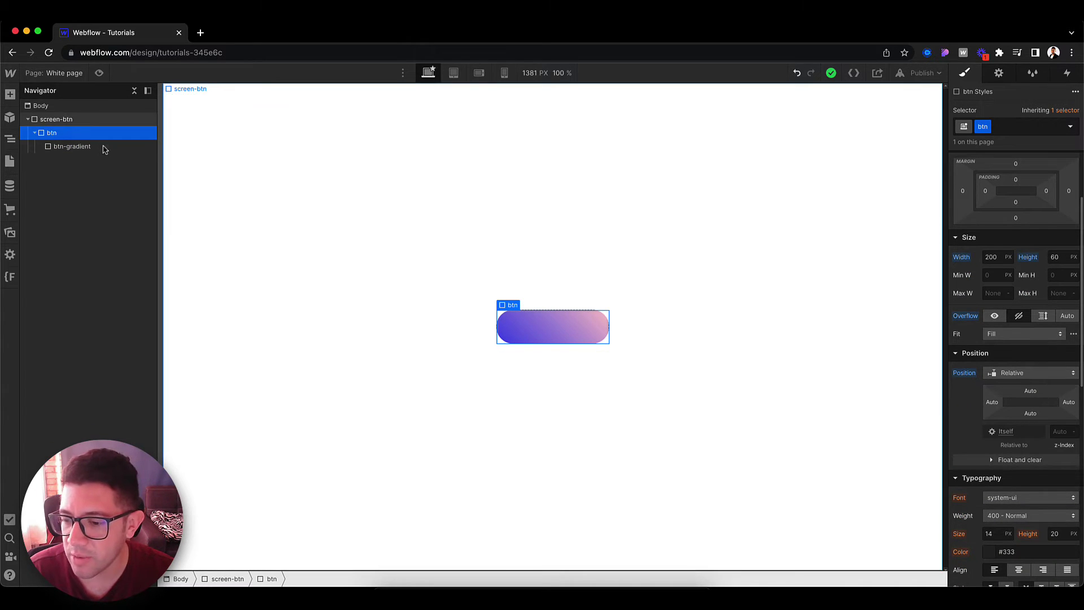
left_click(100, 148)
scroll(1019, 336, "up", 3)
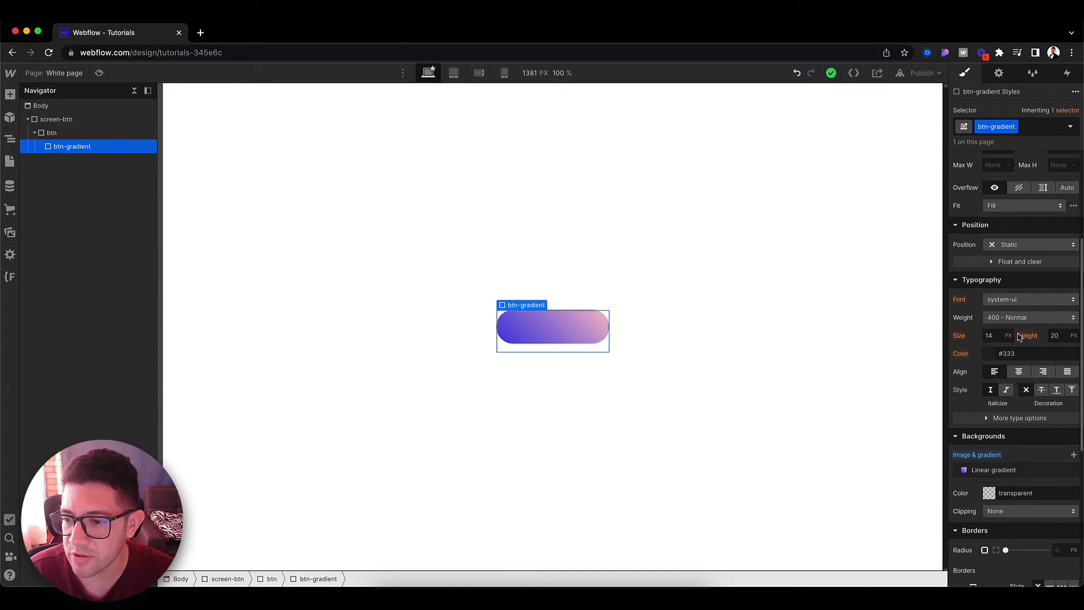
Step: Set btn-gradient's position to Relative
scroll(1020, 336, "down", 2)
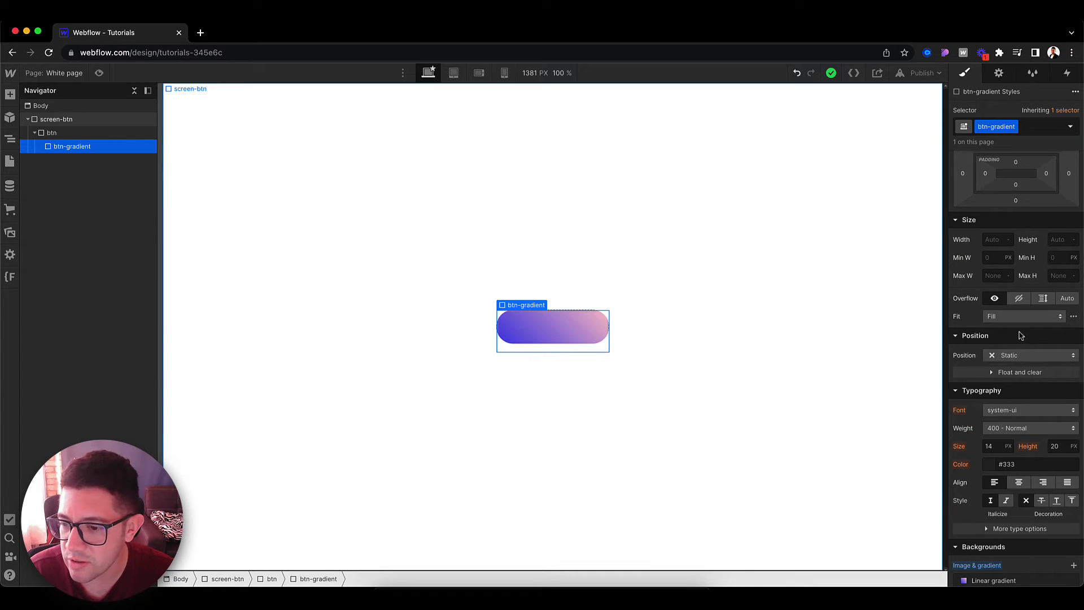
scroll(1043, 309, "down", 2)
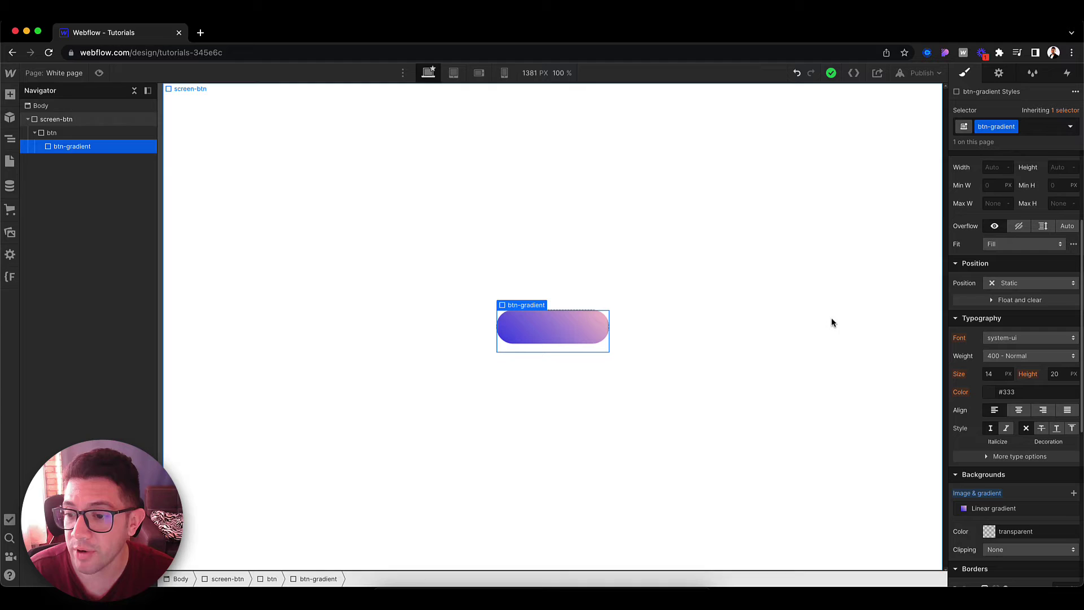
scroll(1011, 347, "down", 1)
scroll(1017, 353, "up", 2)
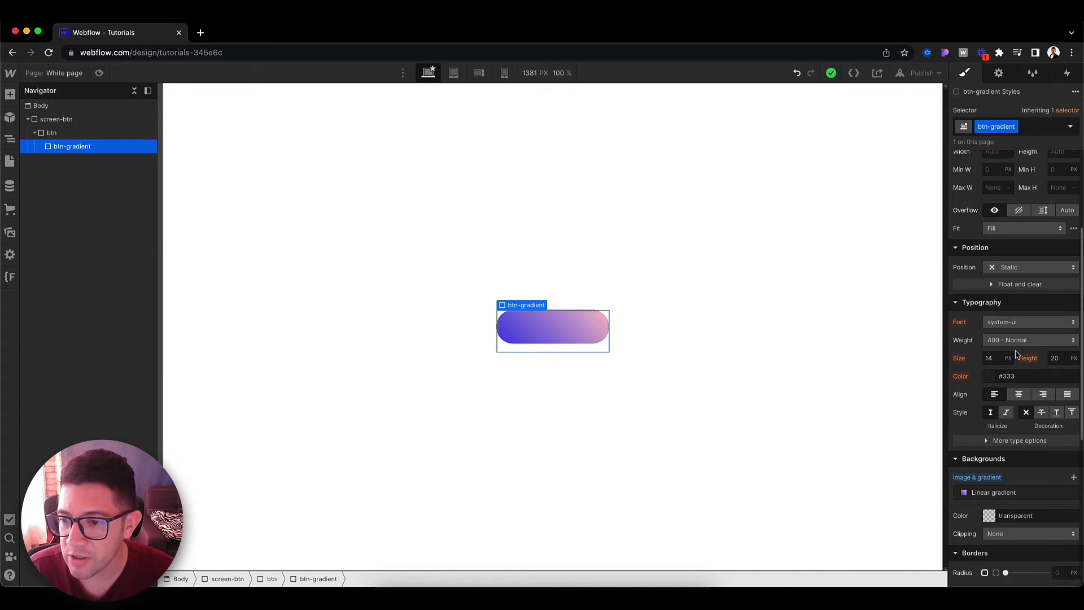
scroll(1017, 353, "up", 1)
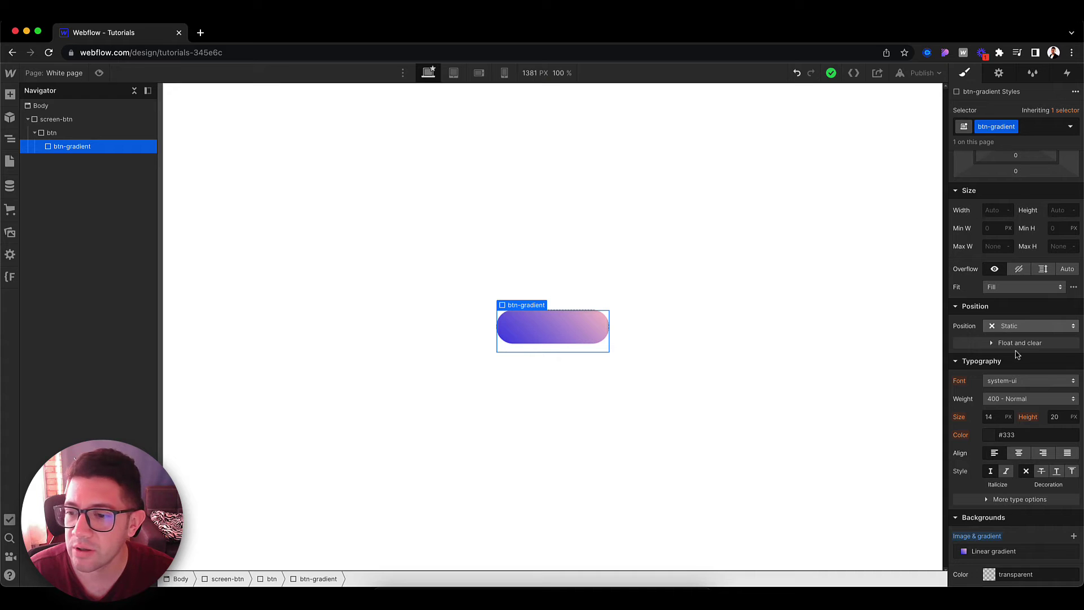
scroll(1016, 354, "up", 2)
left_click(1017, 354)
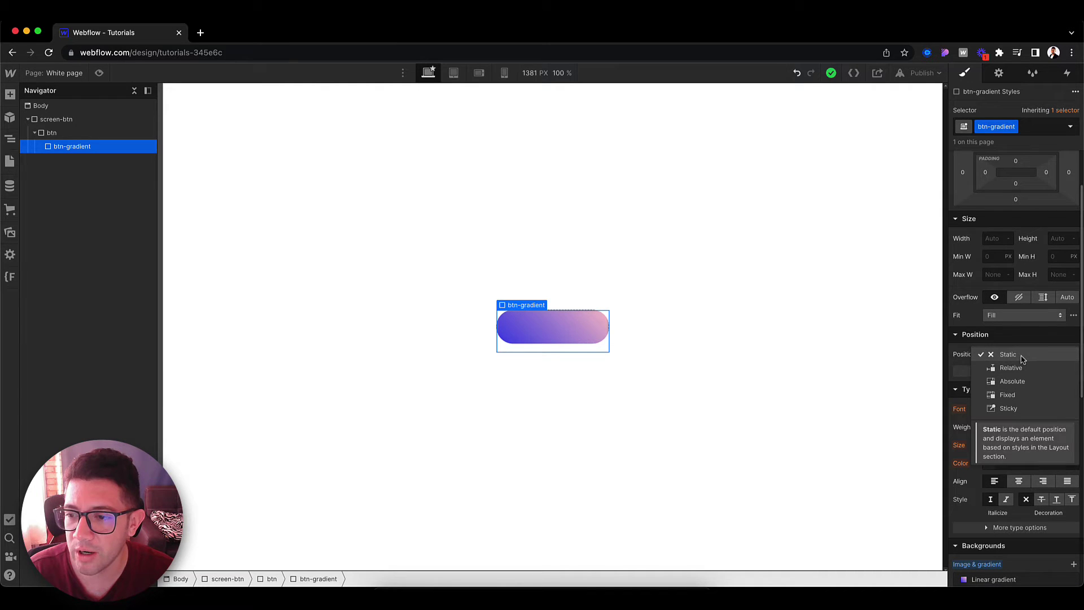
left_click(1020, 367)
Step: Give btn-gradient a 220 px minimum width and 220 px minimum height
left_click(993, 239)
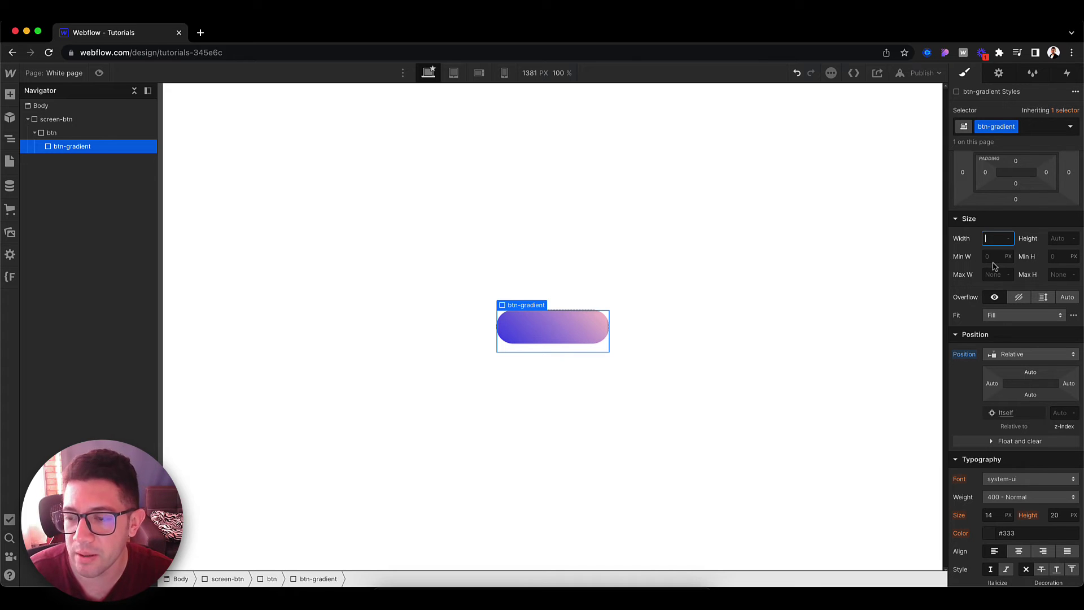
left_click(989, 257)
type("220")
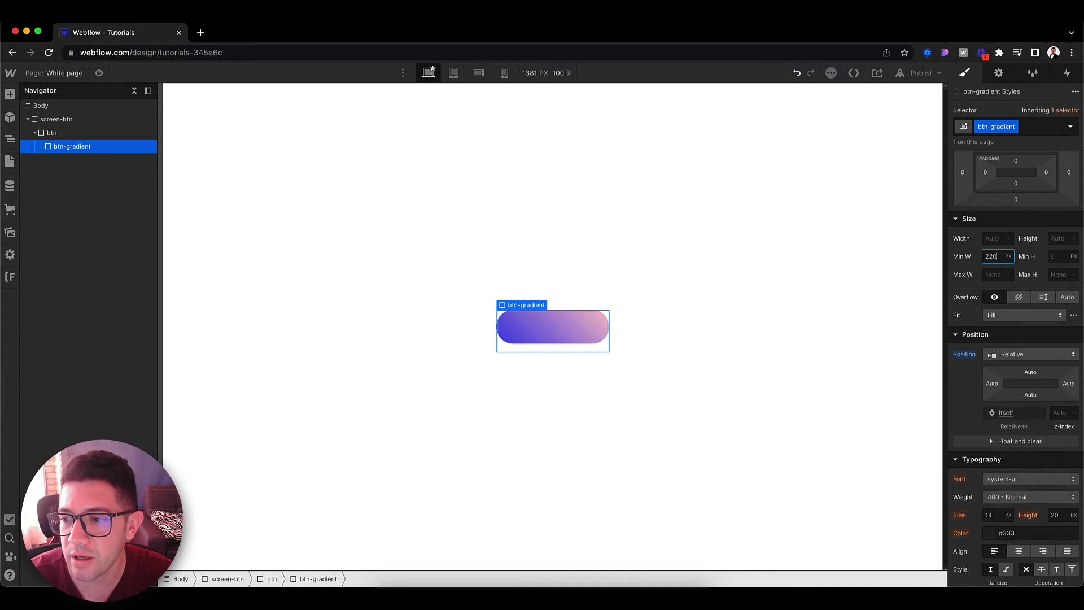
key("Tab")
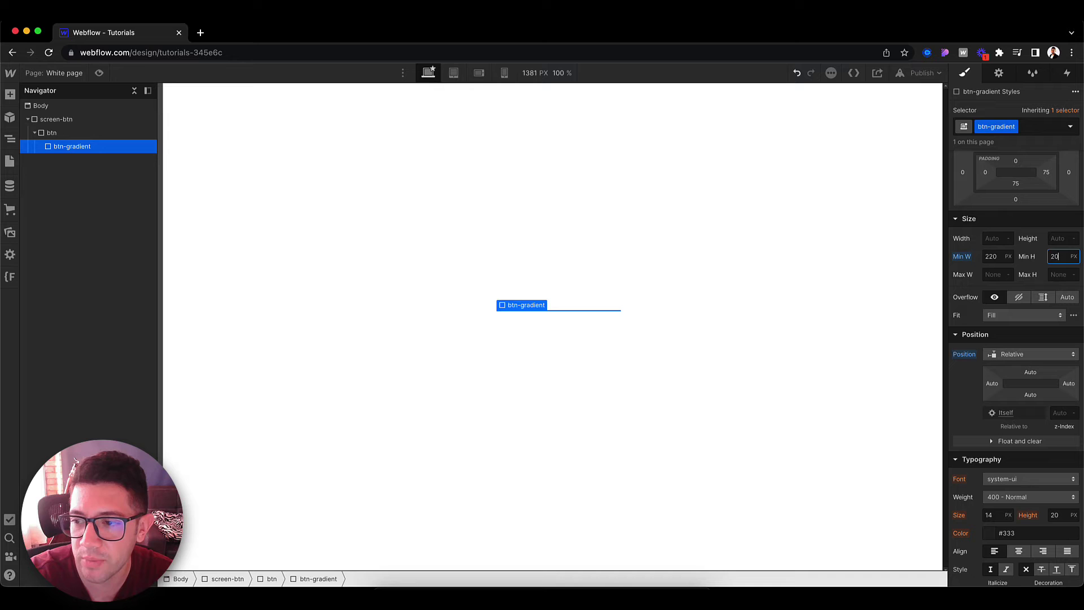
type("220")
key("Return")
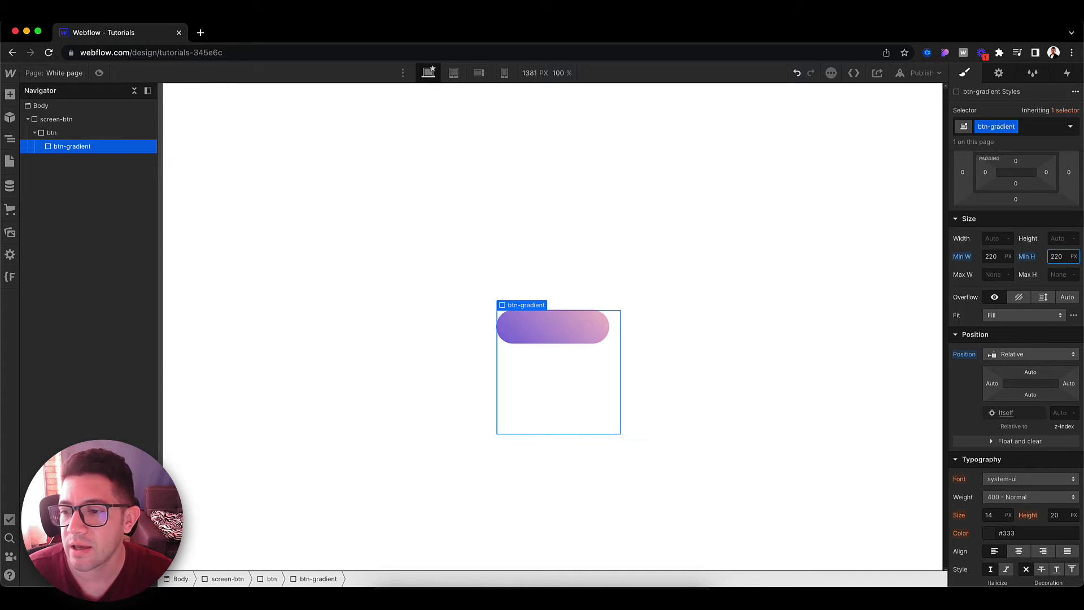
Step: Make btn a flex container with centred alignment, then preview the centred gradient square
left_click(76, 134)
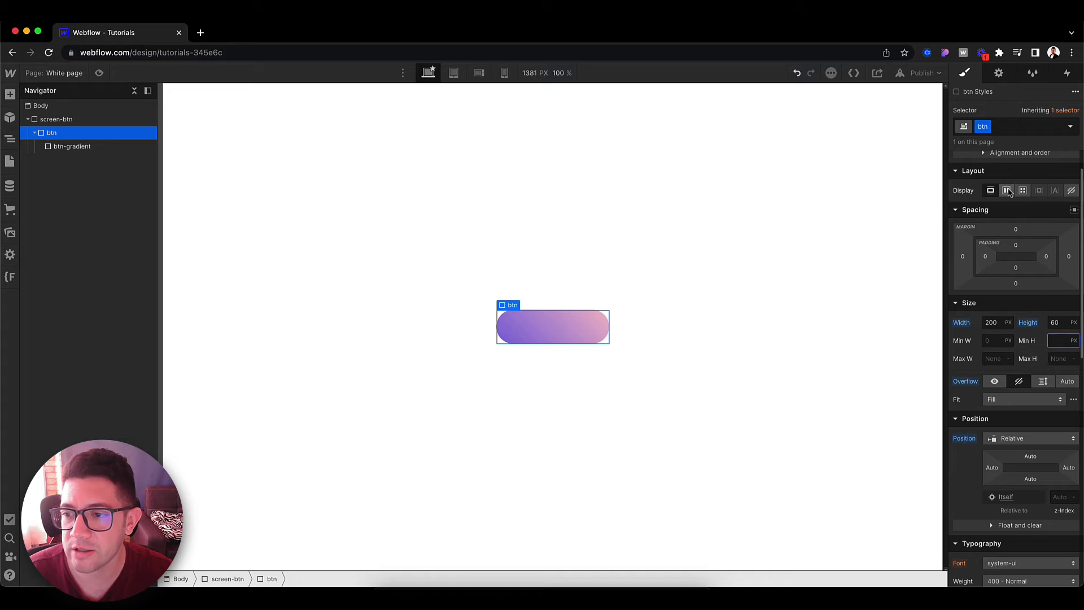
left_click(1007, 191)
left_click(1011, 236)
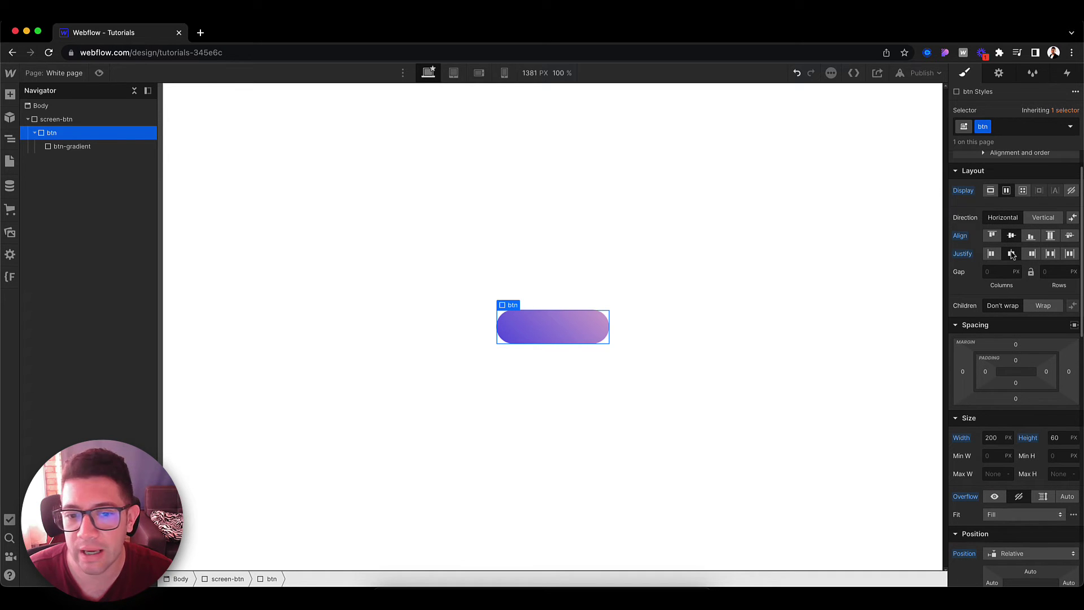
left_click(709, 283)
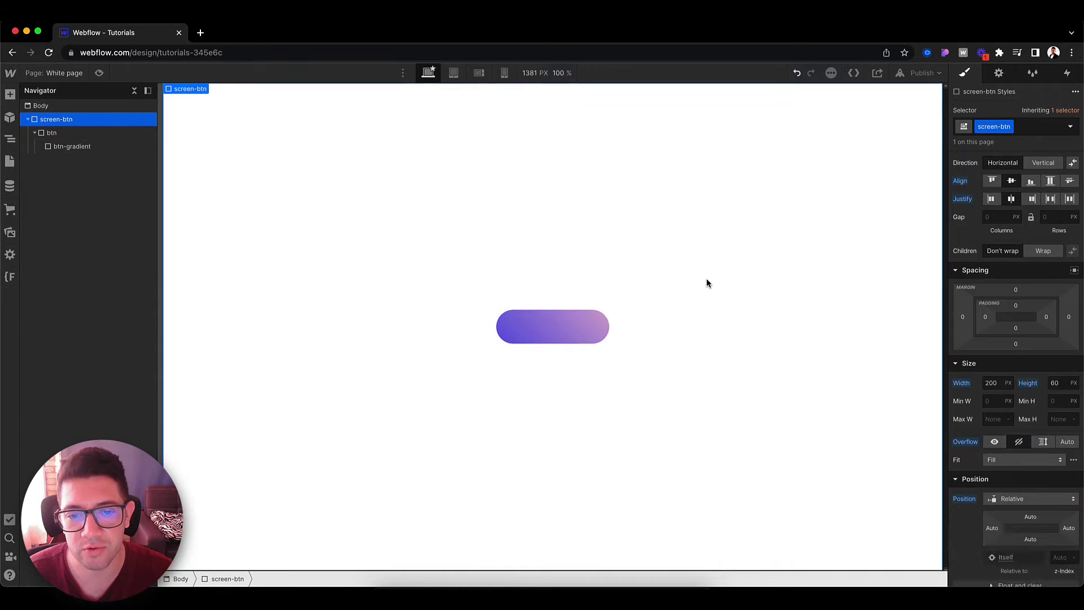
left_click(541, 323)
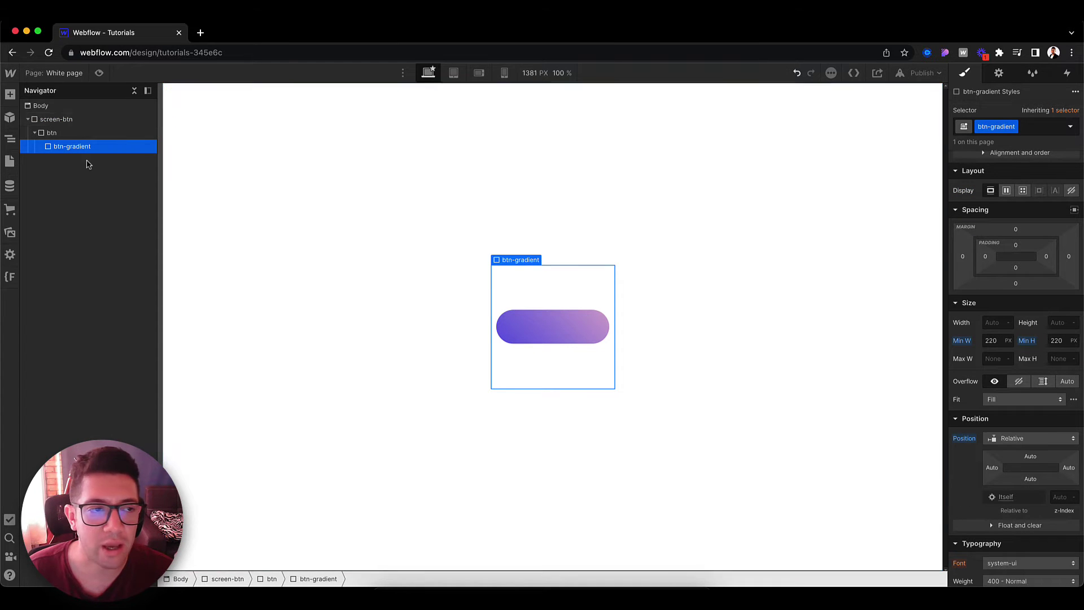
left_click(103, 73)
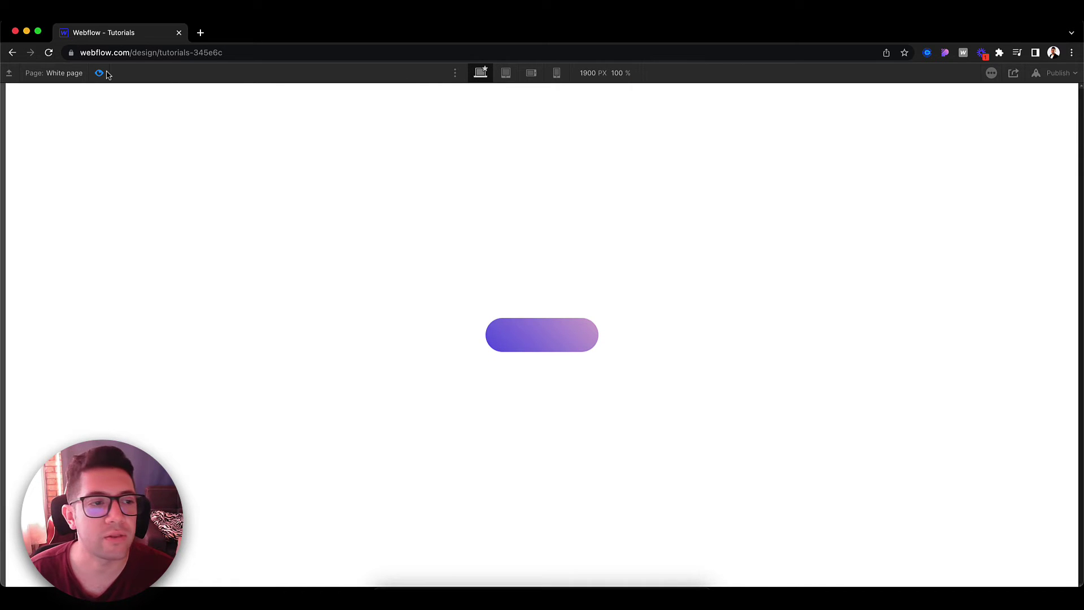
left_click(100, 78)
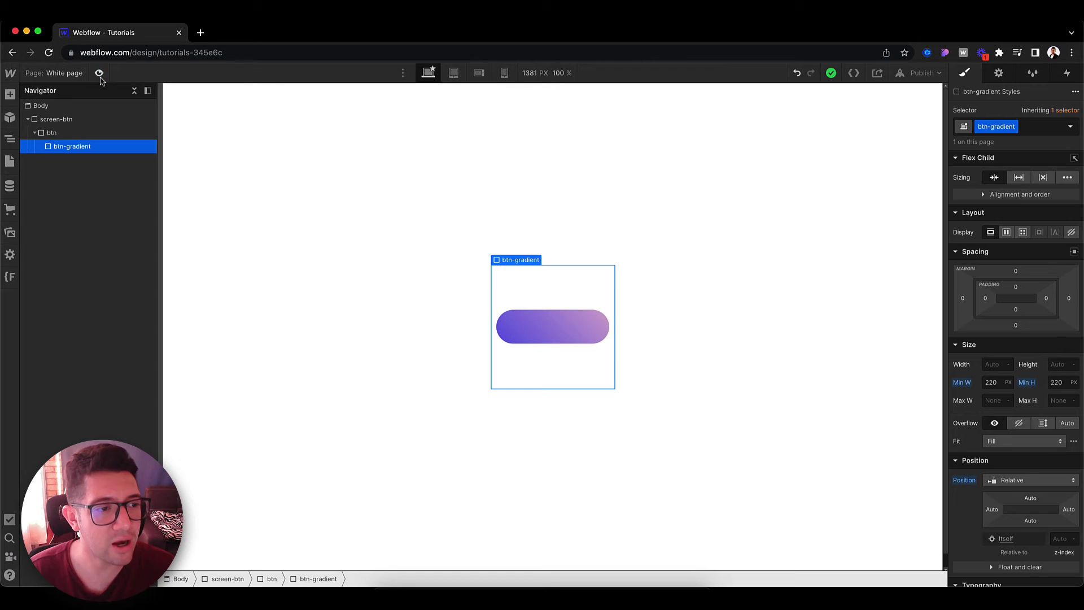
Step: Insert a Div Block inside btn with the class btn-inner
left_click(89, 134)
key("super+k")
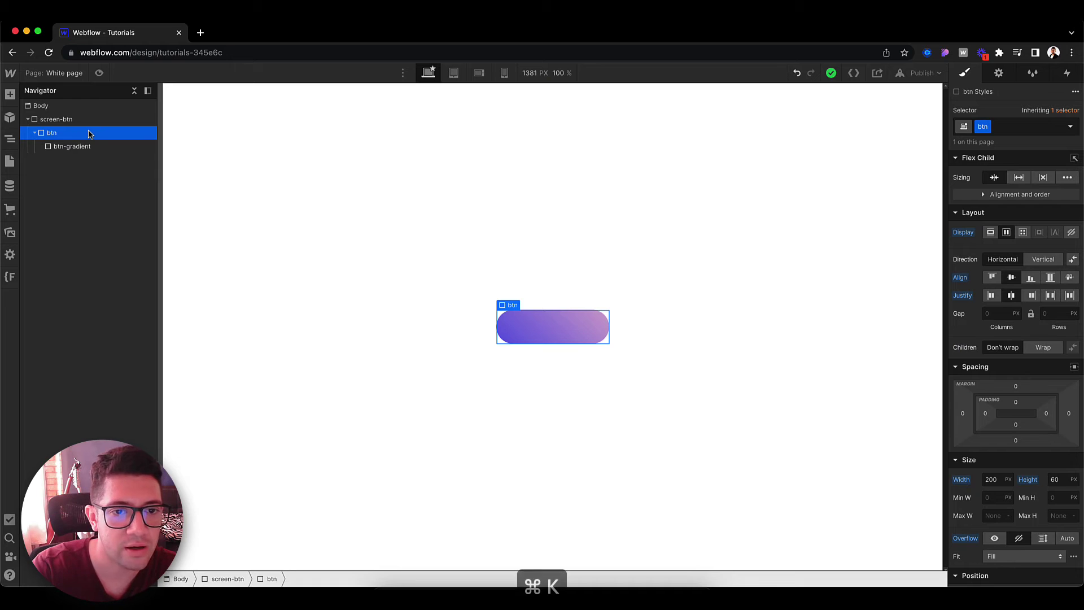
type("di")
key("super+Return")
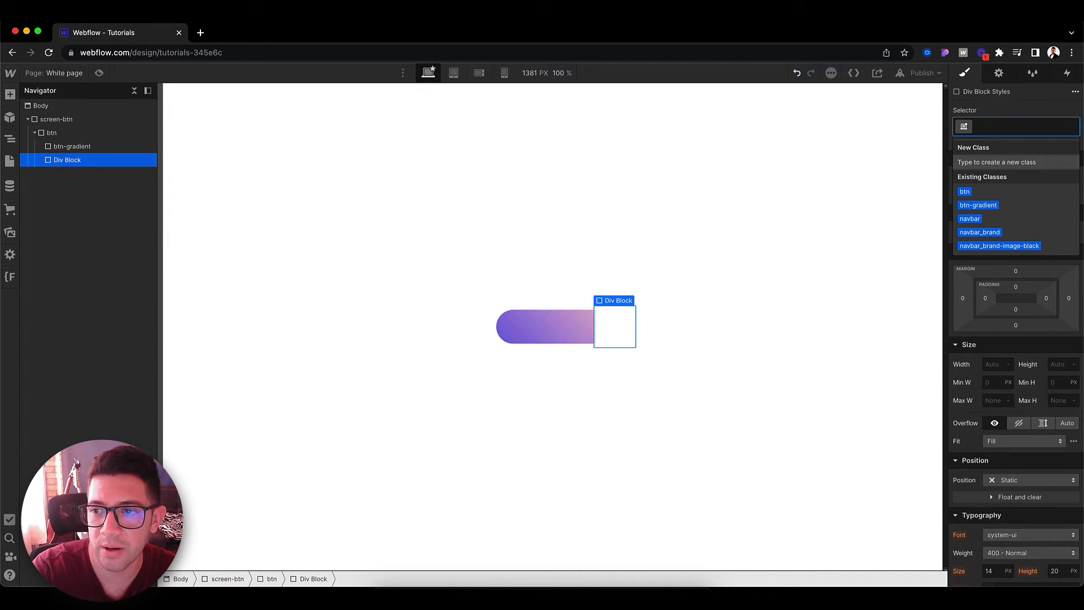
type("btn-")
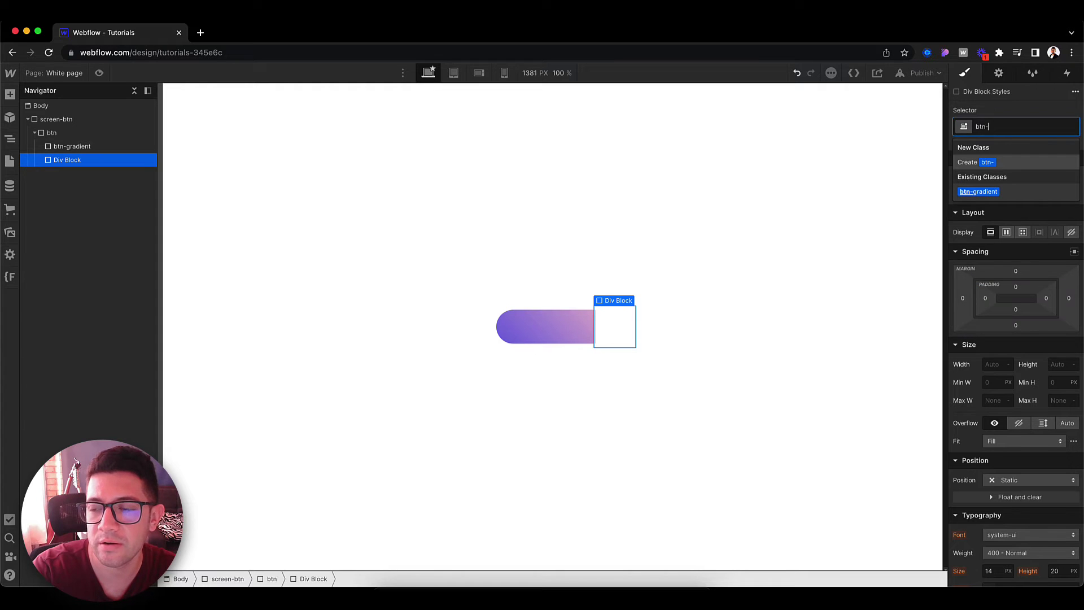
type("inner")
key("Return")
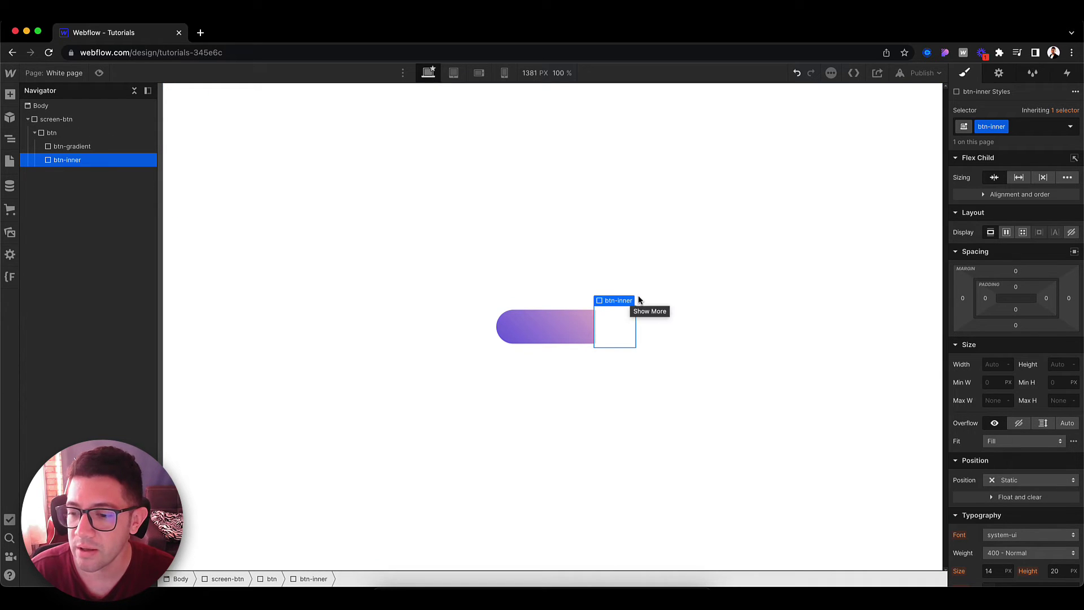
Step: Position btn-inner Absolute with the Full preset so it fills the button
scroll(1012, 342, "down", 2)
scroll(1011, 344, "up", 2)
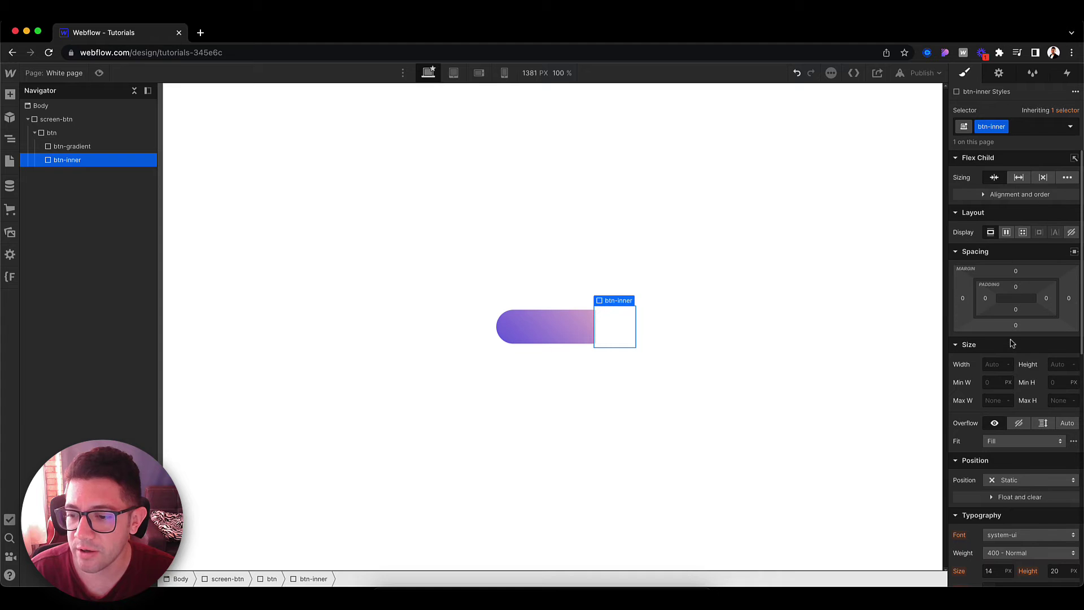
scroll(1011, 343, "down", 4)
left_click(1003, 386)
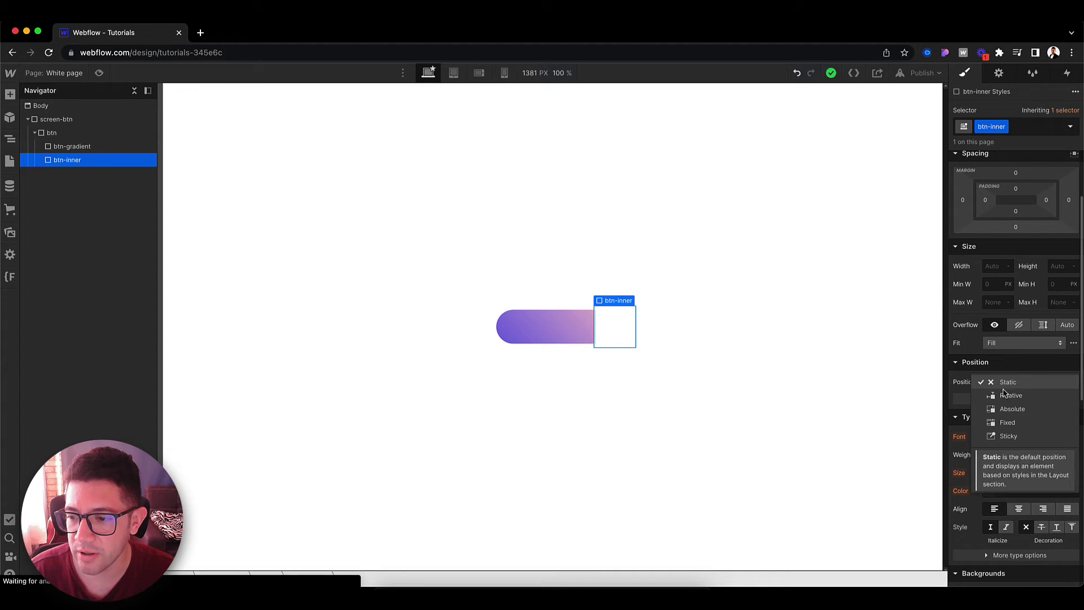
left_click(1012, 409)
left_click(1075, 398)
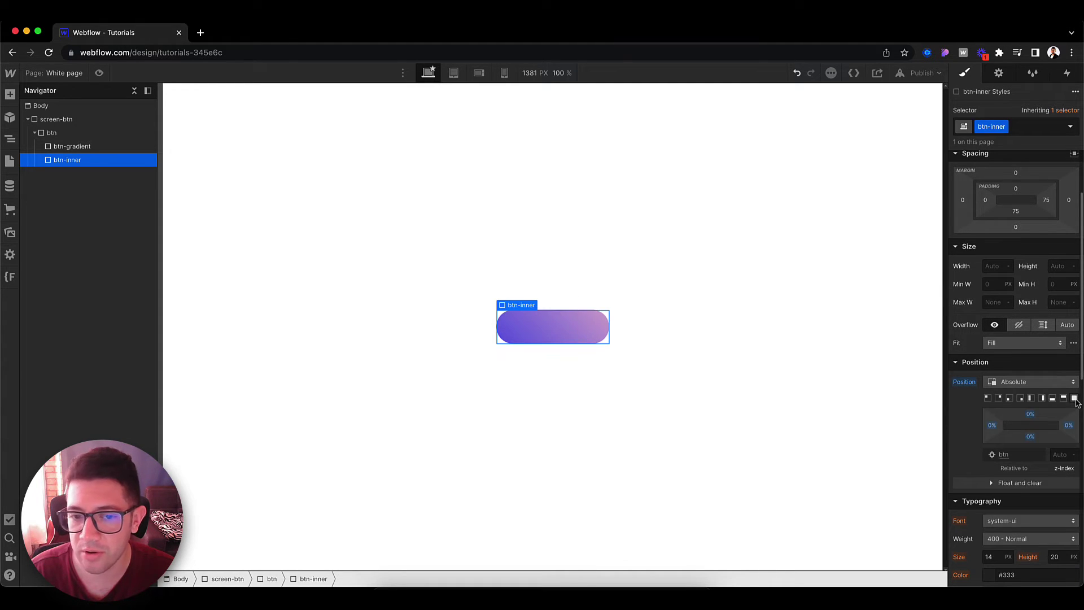
scroll(1076, 402, "down", 1)
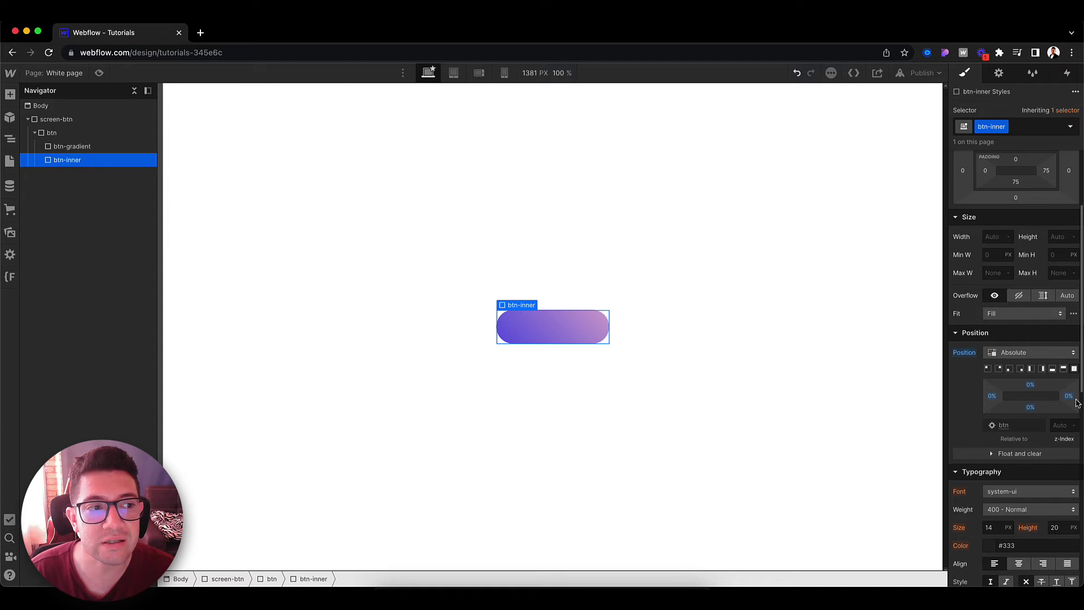
left_click(61, 138)
Step: Give btn-inner an off-white #f8f8f8 background colour
left_click(67, 159)
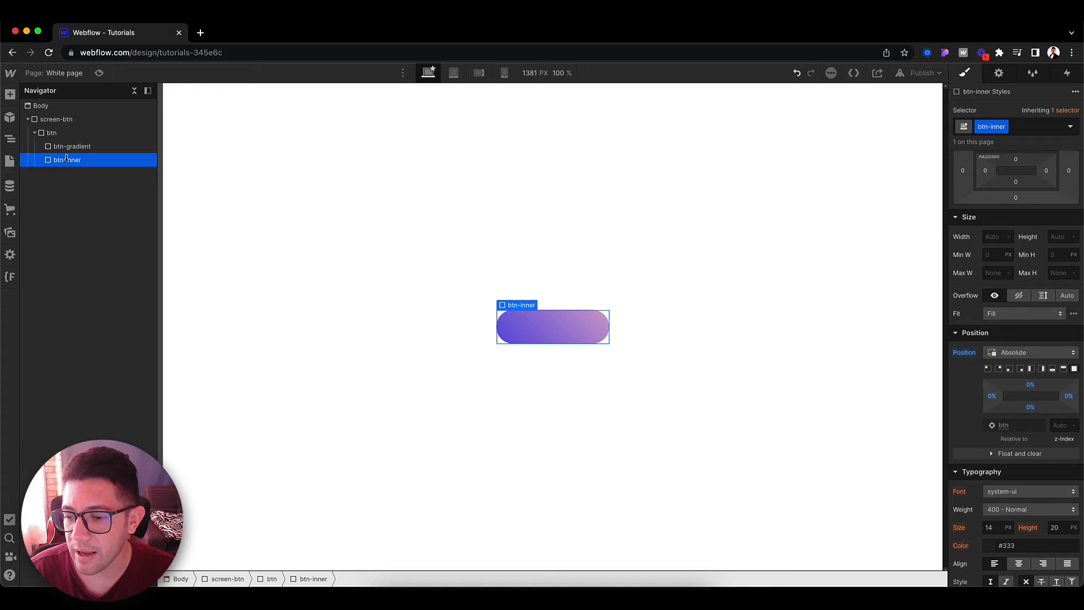
left_click(992, 497)
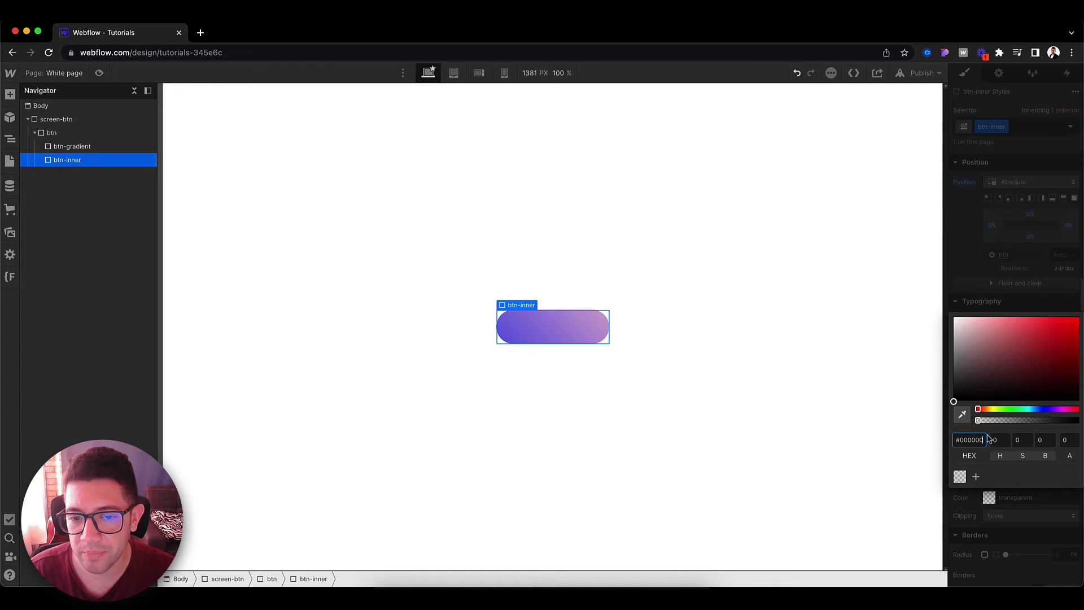
left_click_drag(984, 377, 931, 311)
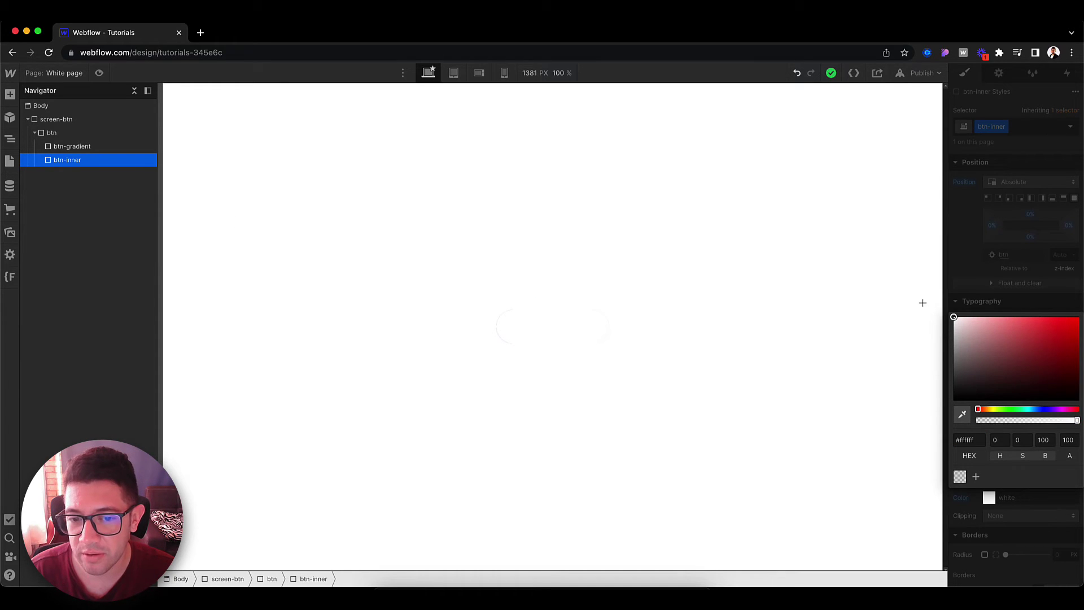
left_click_drag(922, 316, 954, 320)
left_click(999, 299)
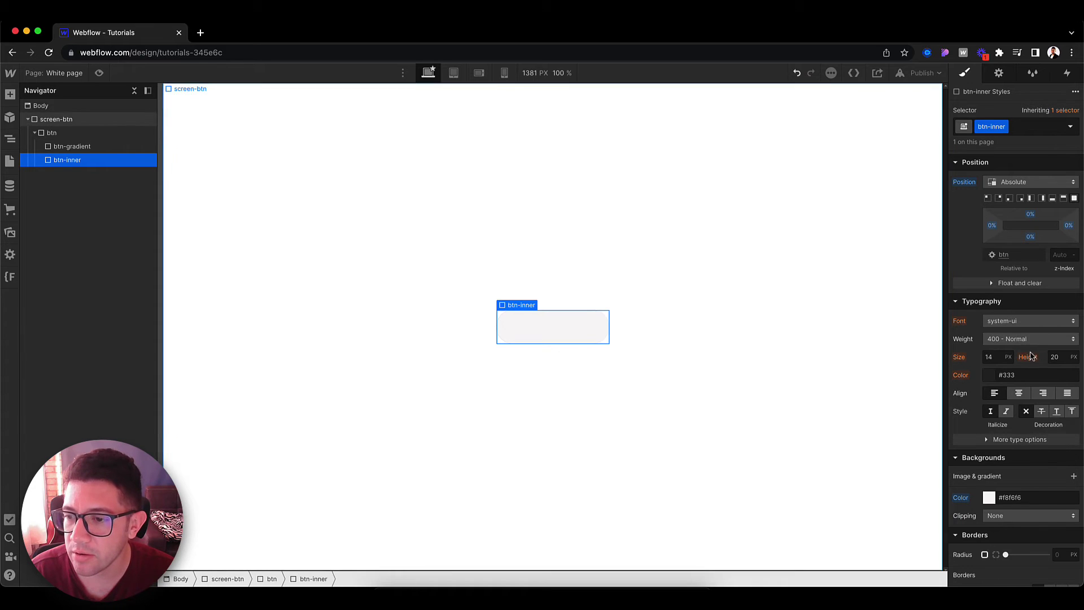
scroll(1034, 360, "down", 3)
scroll(1036, 364, "up", 3)
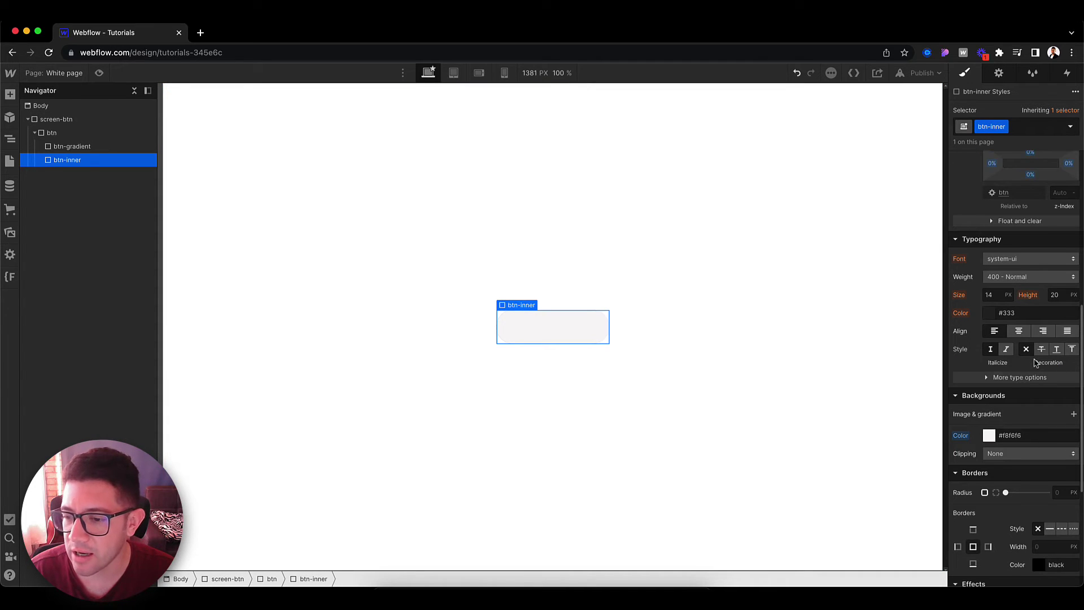
scroll(1036, 363, "down", 3)
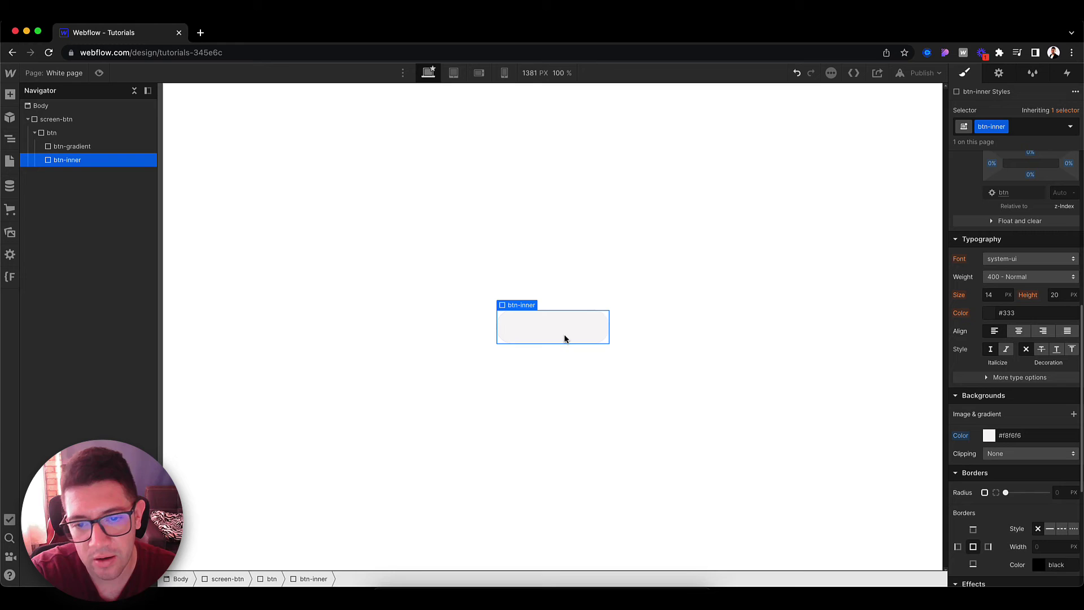
key("super+k")
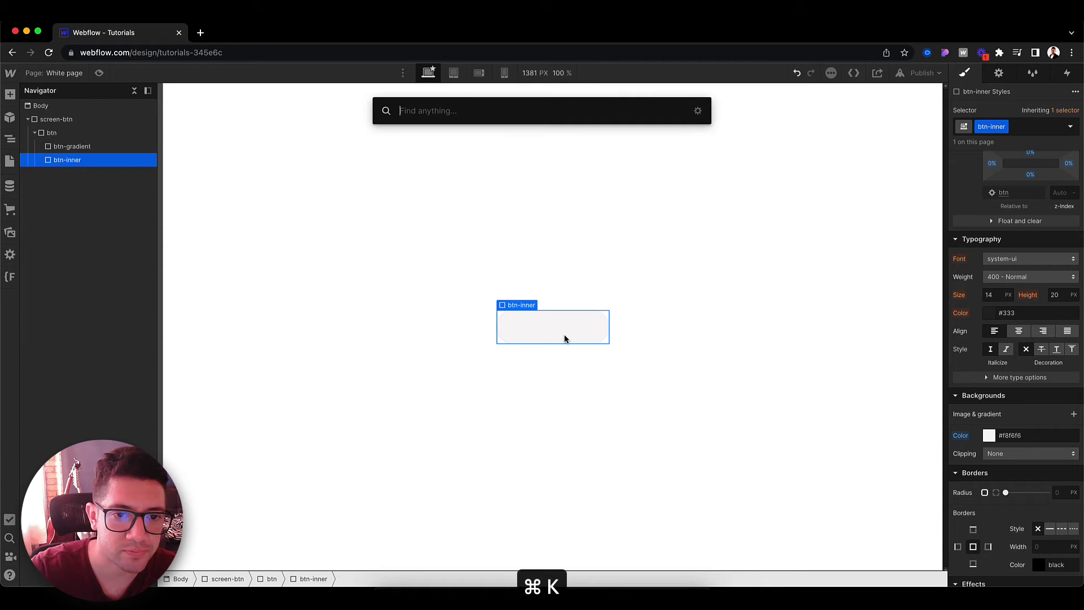
Step: Add a Text Block inside btn-inner reading 'Subscribe'
type("te")
key("Down")
key("Return")
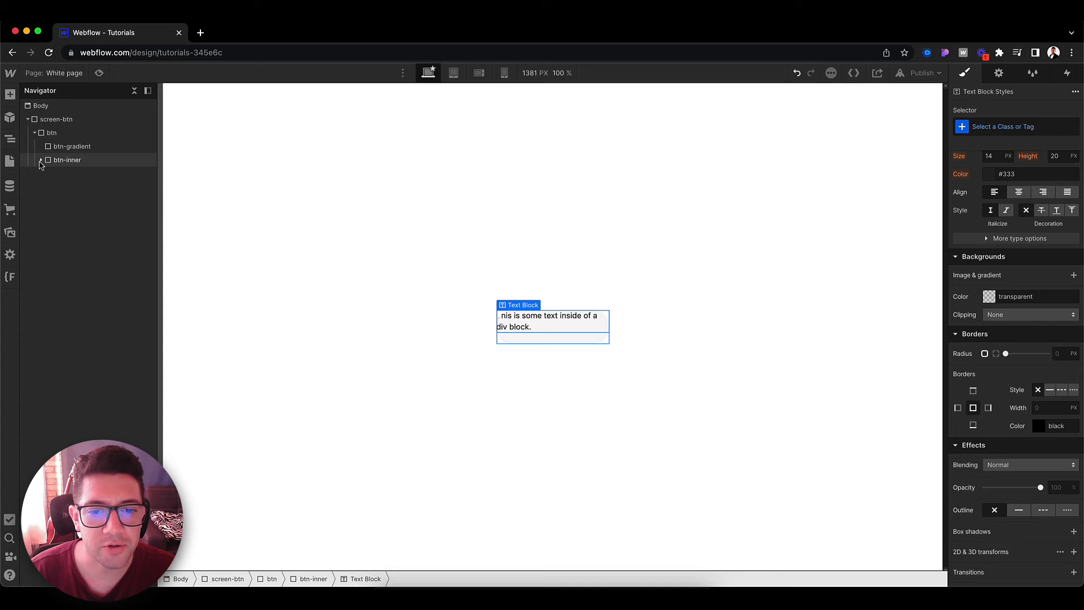
double_click(517, 324)
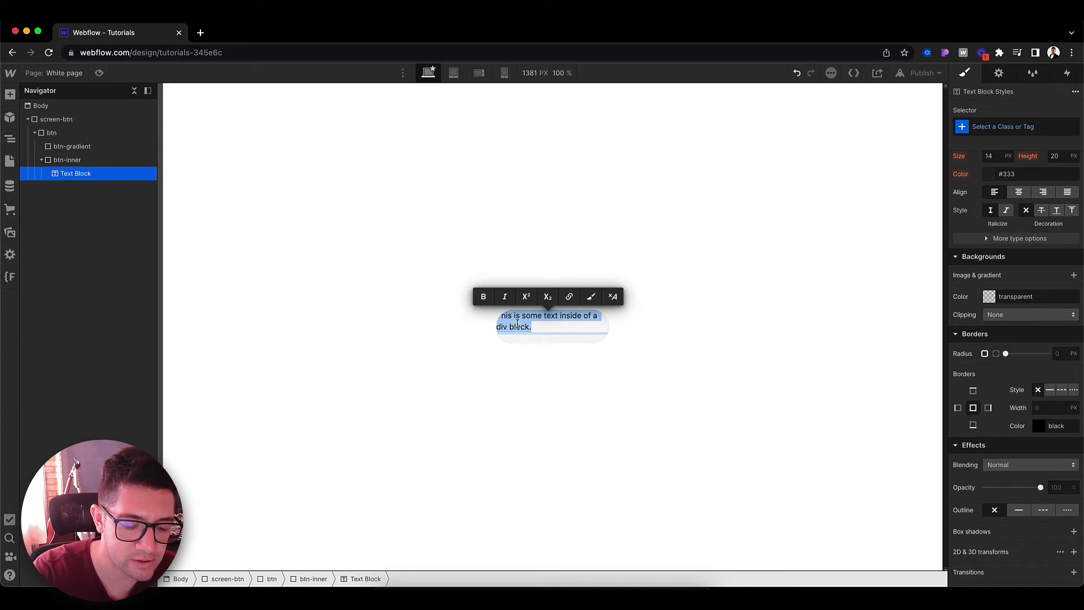
key("BackSpace")
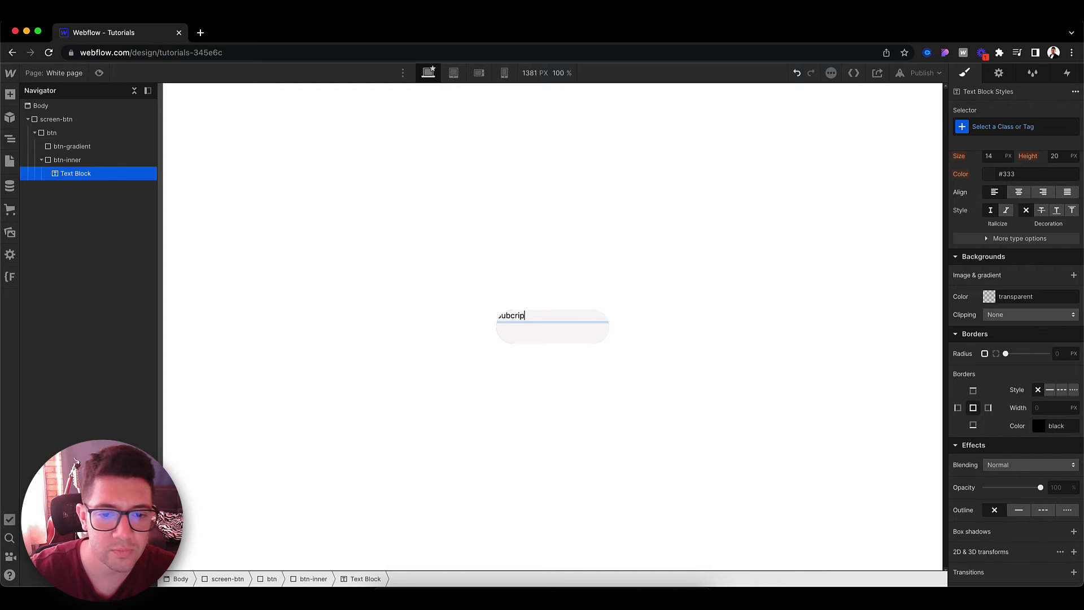
type("Subcribe")
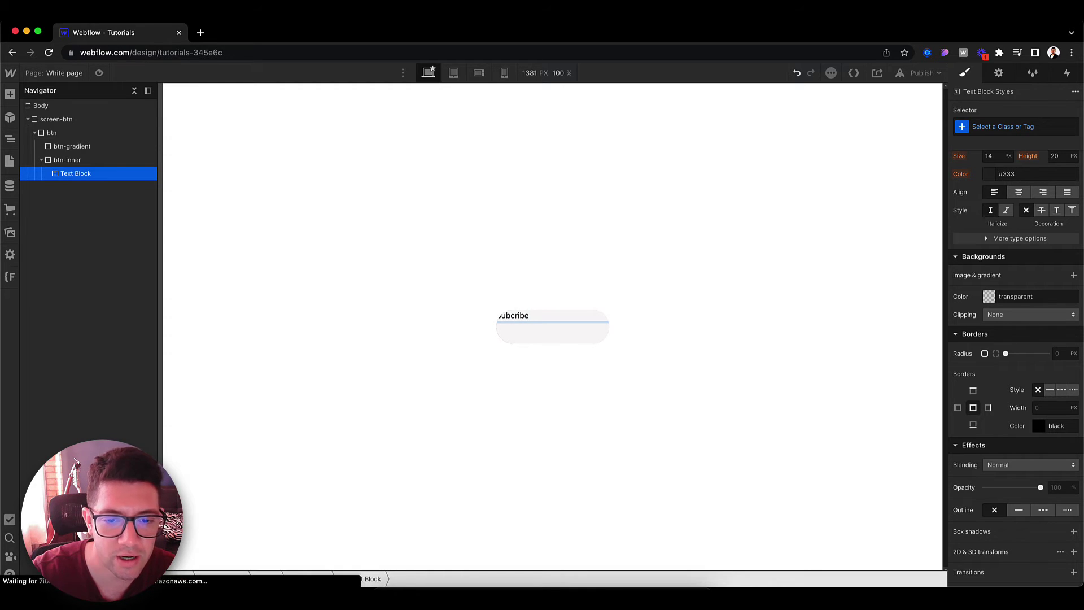
left_click(514, 316)
type("s")
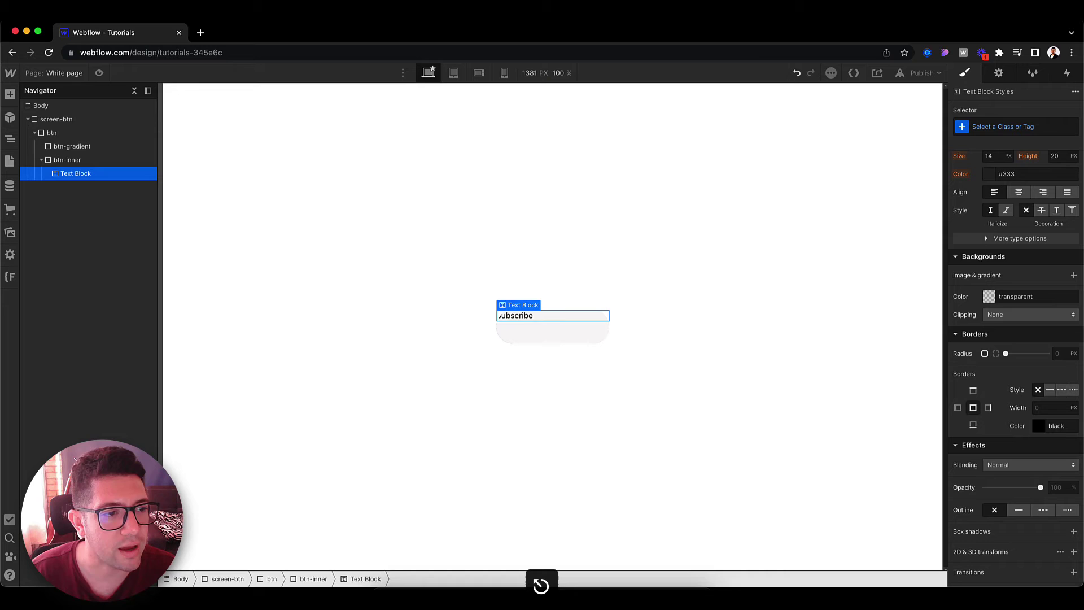
Step: Make btn-inner a flex container centring the text vertically and horizontally
left_click(564, 334)
scroll(1011, 237, "up", 10)
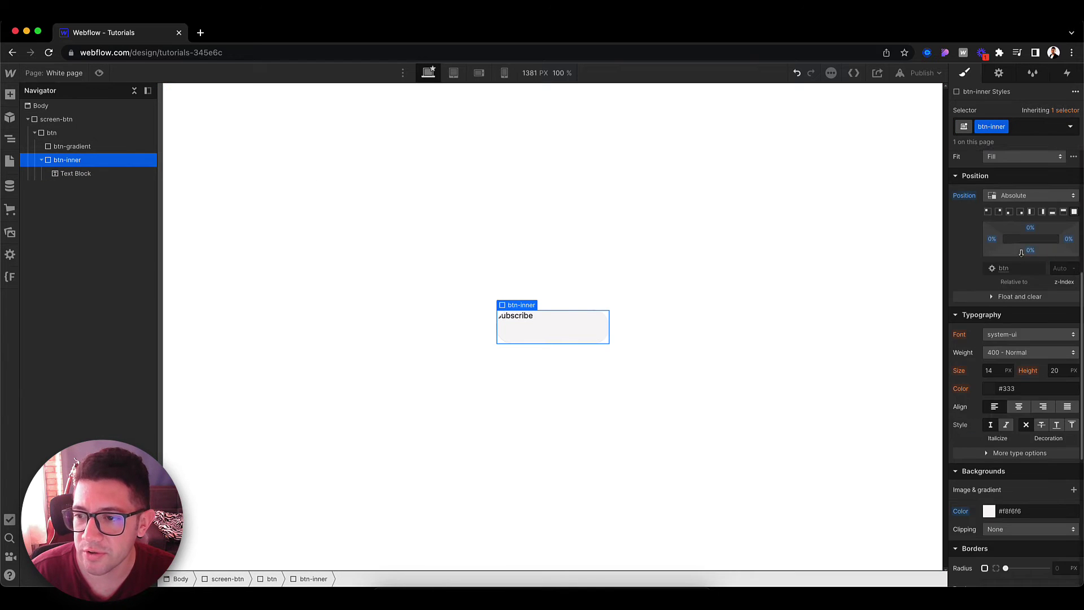
left_click(1011, 236)
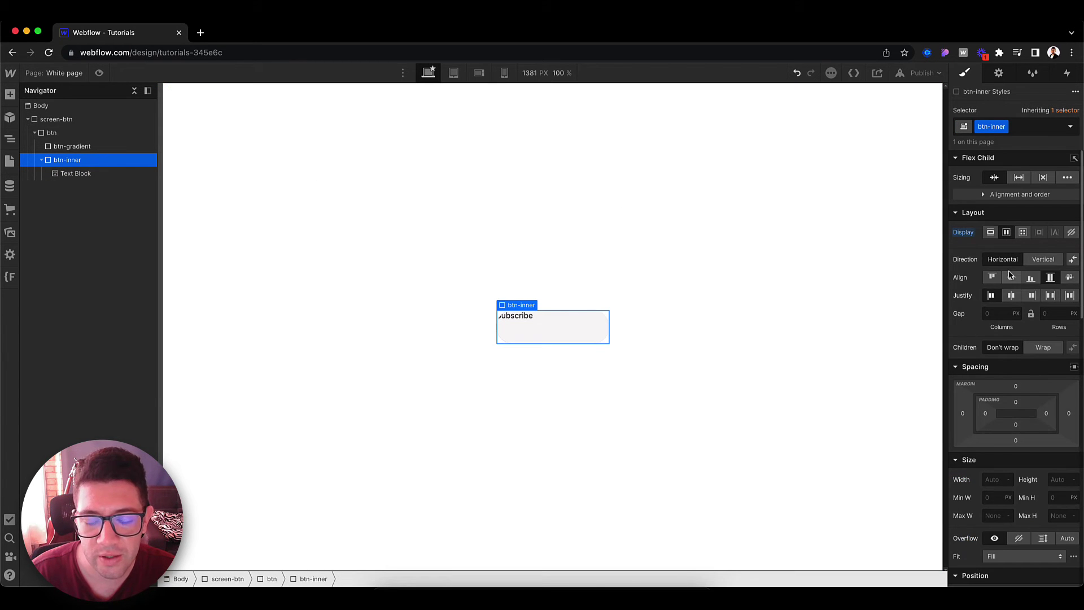
left_click(1011, 277)
left_click(1012, 295)
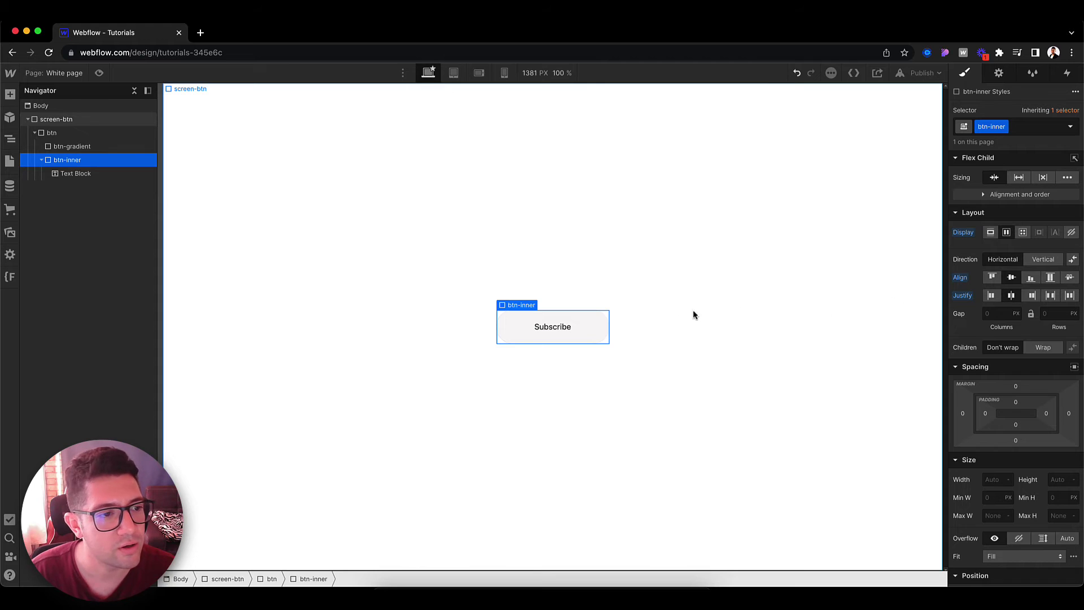
Step: Reselect btn-inner to review its absolute position, zero margins and zero padding
left_click(66, 175)
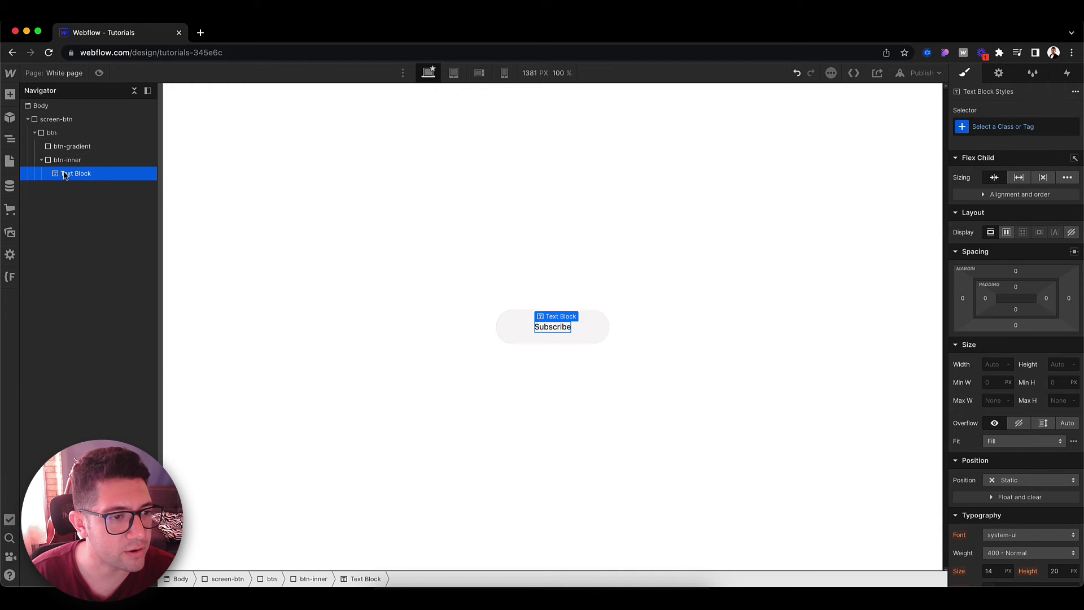
left_click(68, 164)
left_click(89, 178)
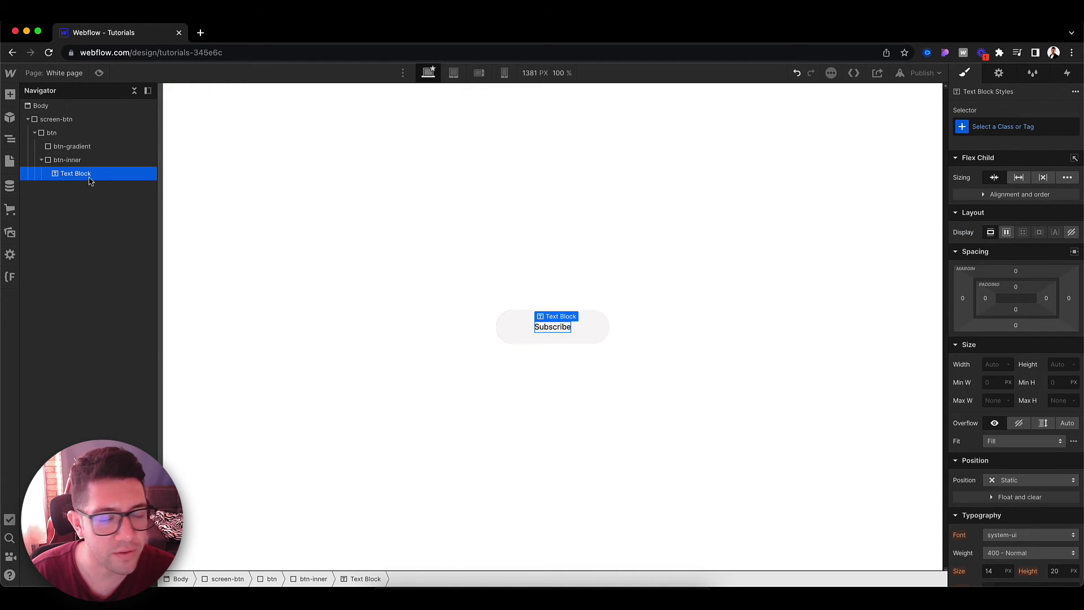
left_click(70, 160)
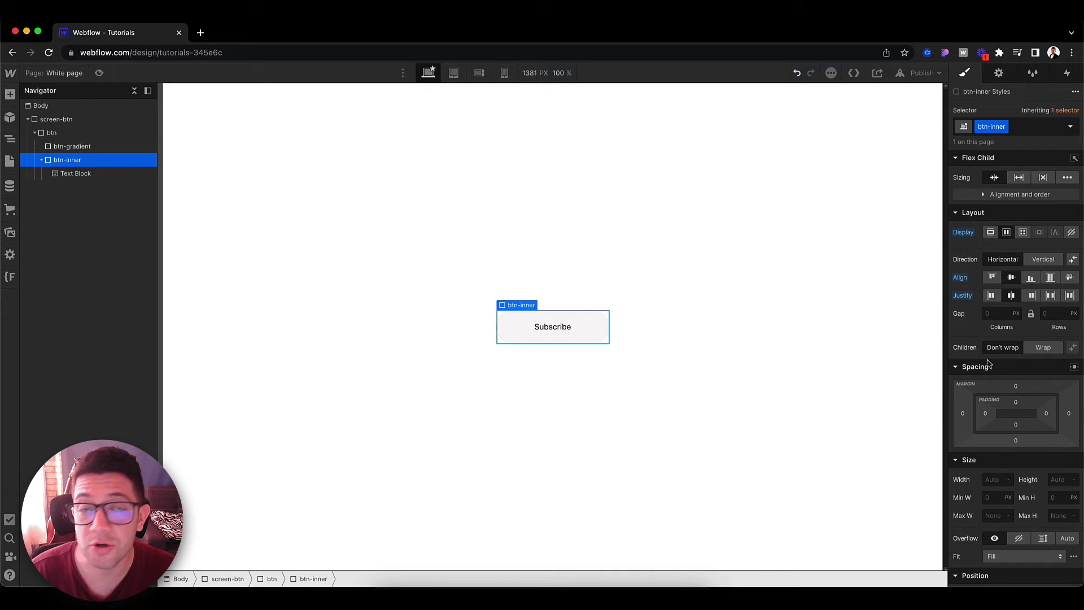
scroll(988, 364, "down", 2)
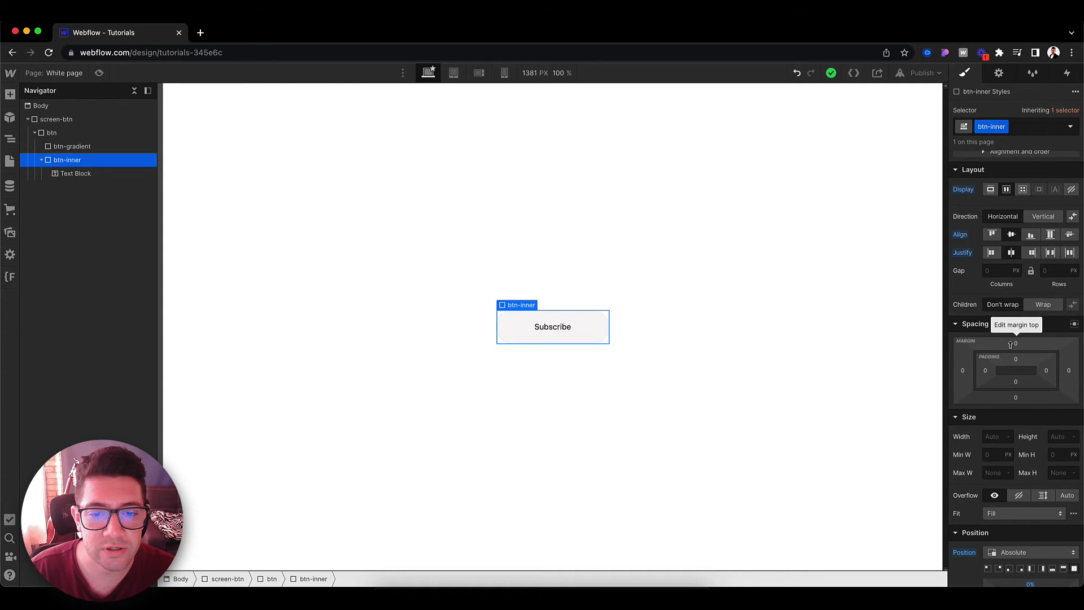
Step: Give btn-inner an equal margin on all sides and a 100vw border radius
left_click_drag(1014, 343, 1016, 342)
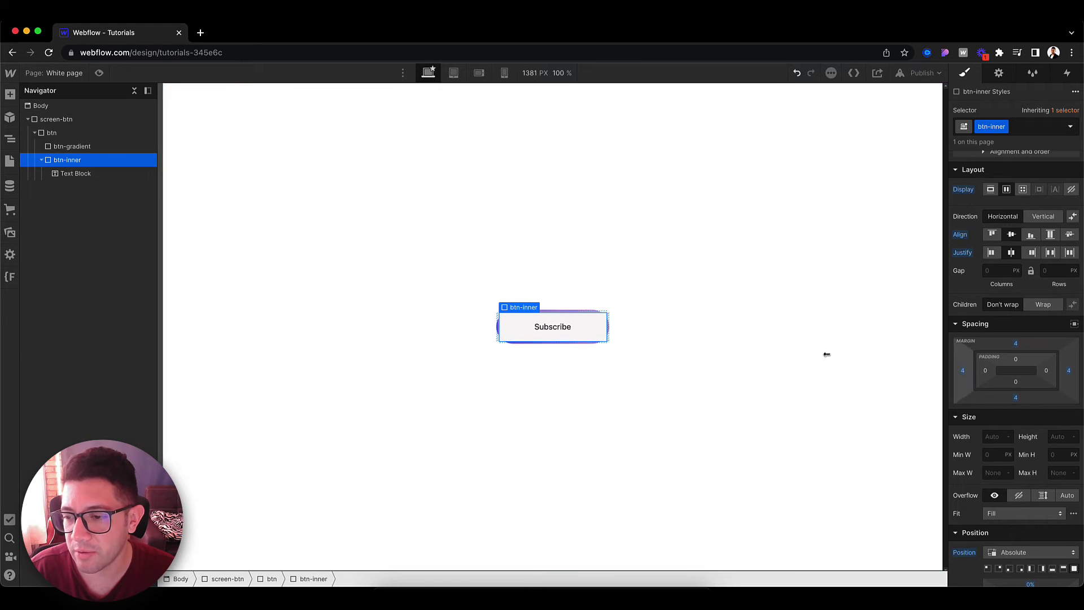
scroll(1017, 367, "down", 10)
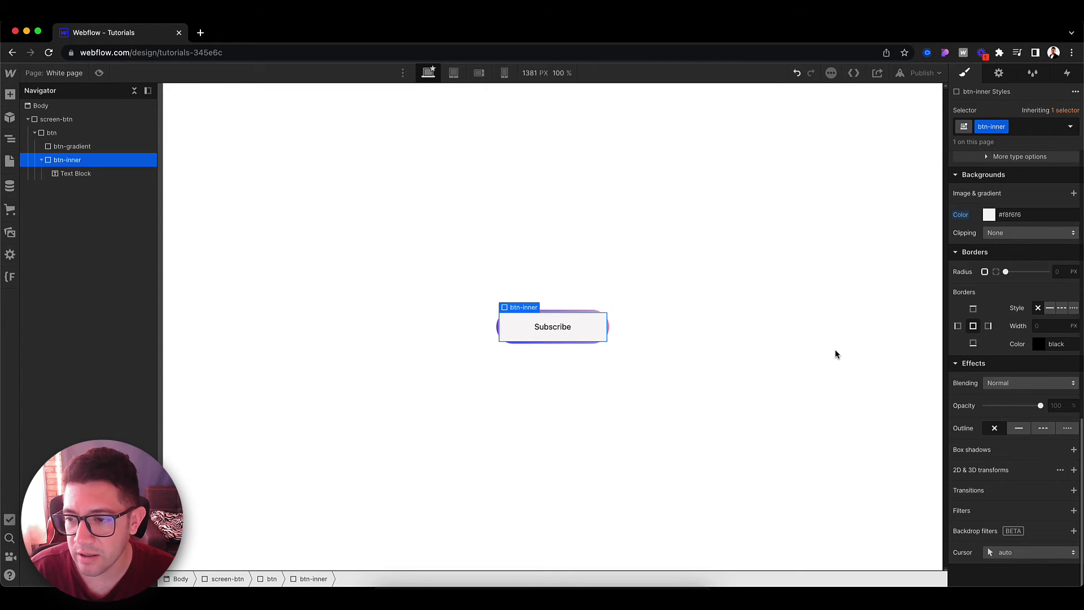
left_click(1061, 270)
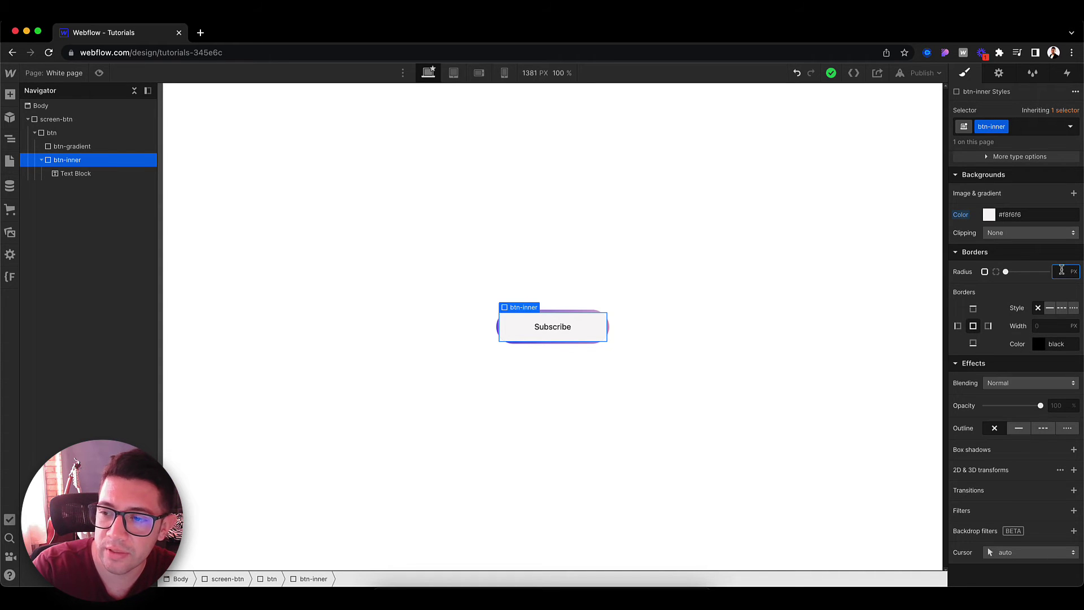
type("100")
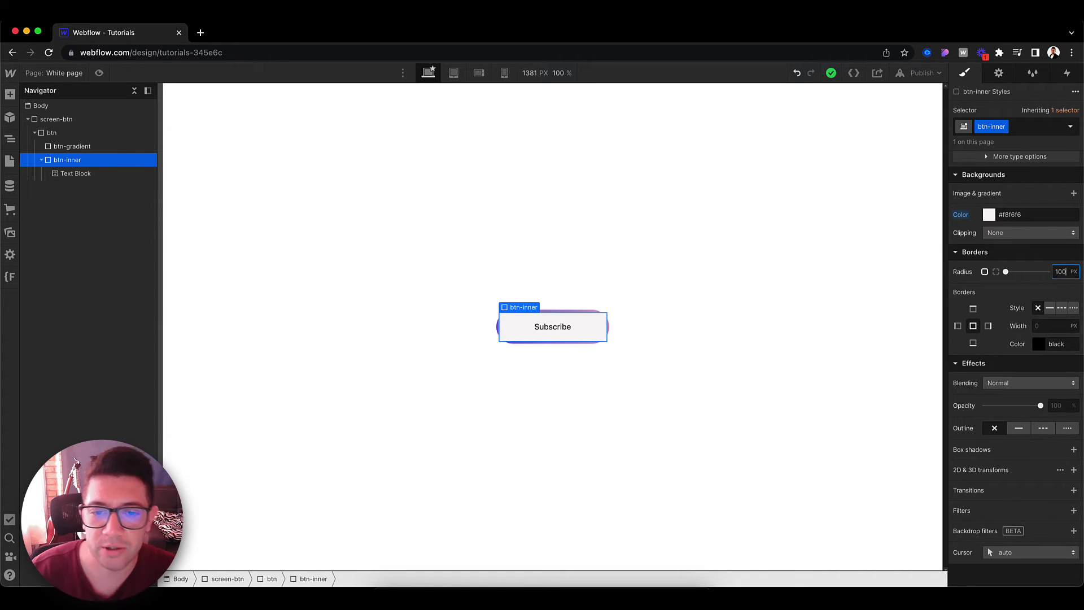
type("vw")
key("Return")
Step: Select screen-btn to view the gradient-ringed Subscribe pill
left_click(636, 339)
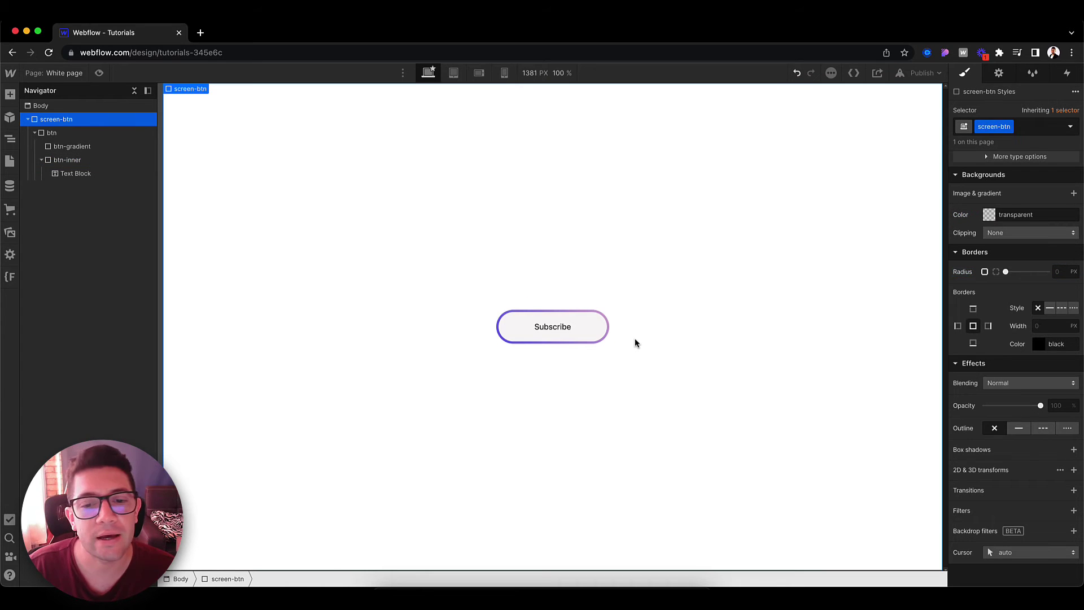
left_click(588, 338)
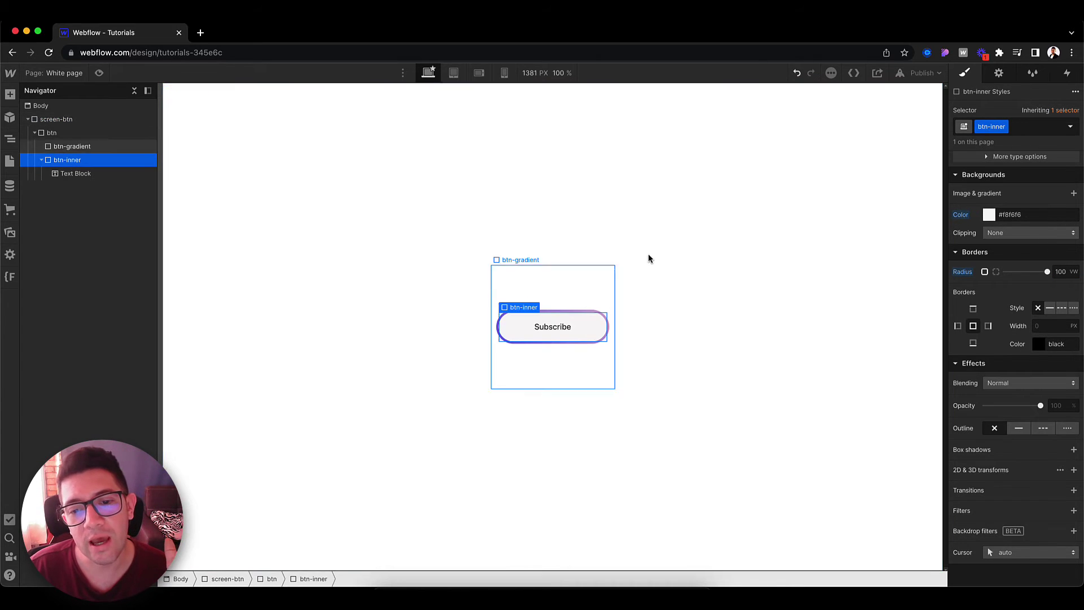
left_click(664, 240)
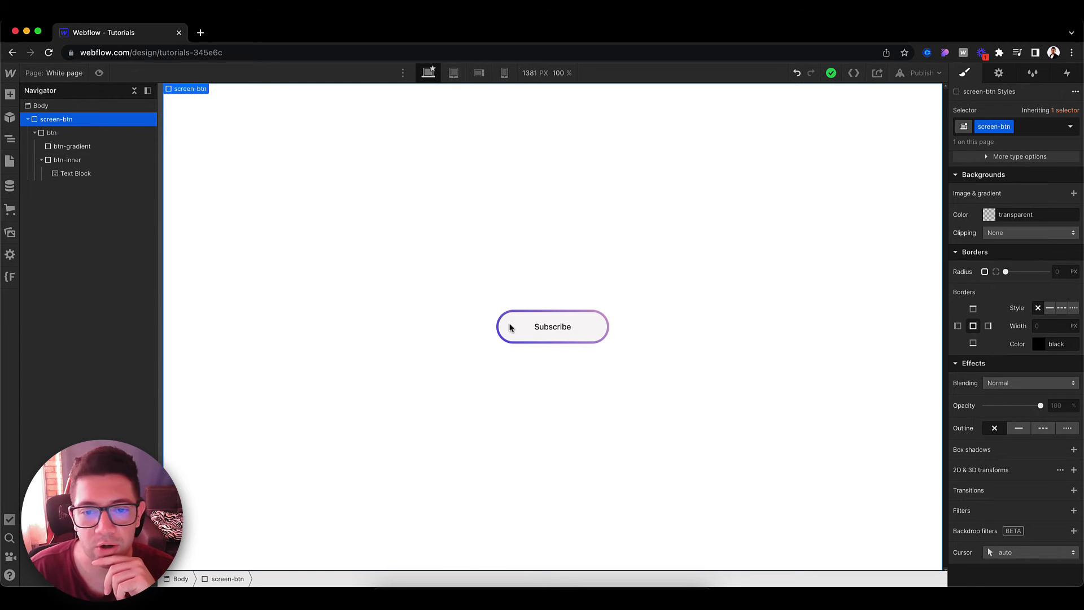
Step: Add a Mouse hover trigger on btn that starts an animation
left_click(578, 327)
left_click(663, 289)
left_click(509, 319)
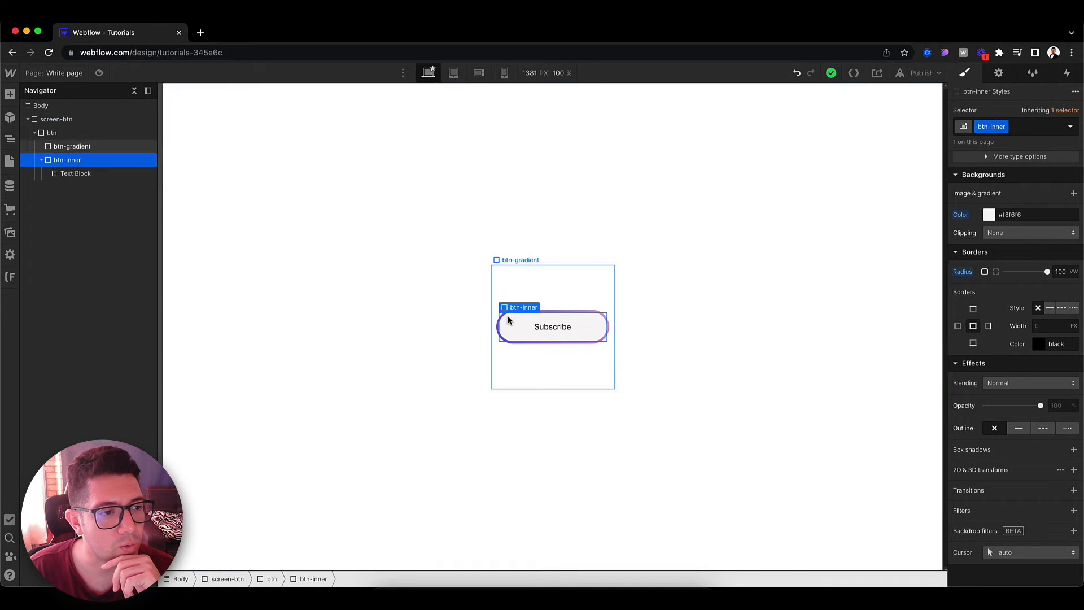
left_click(78, 136)
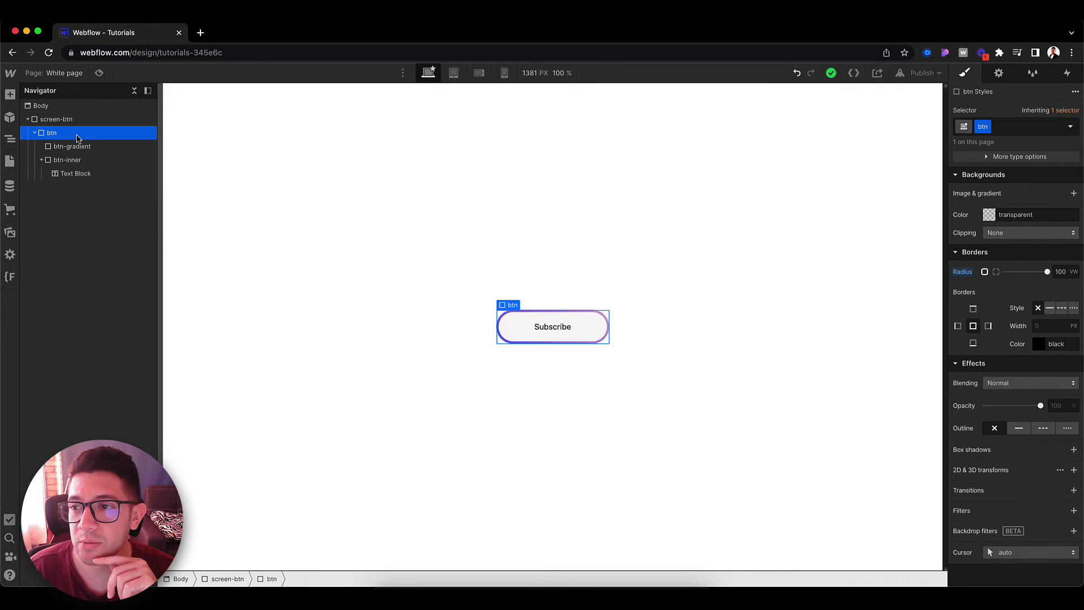
left_click(1067, 74)
left_click(1076, 109)
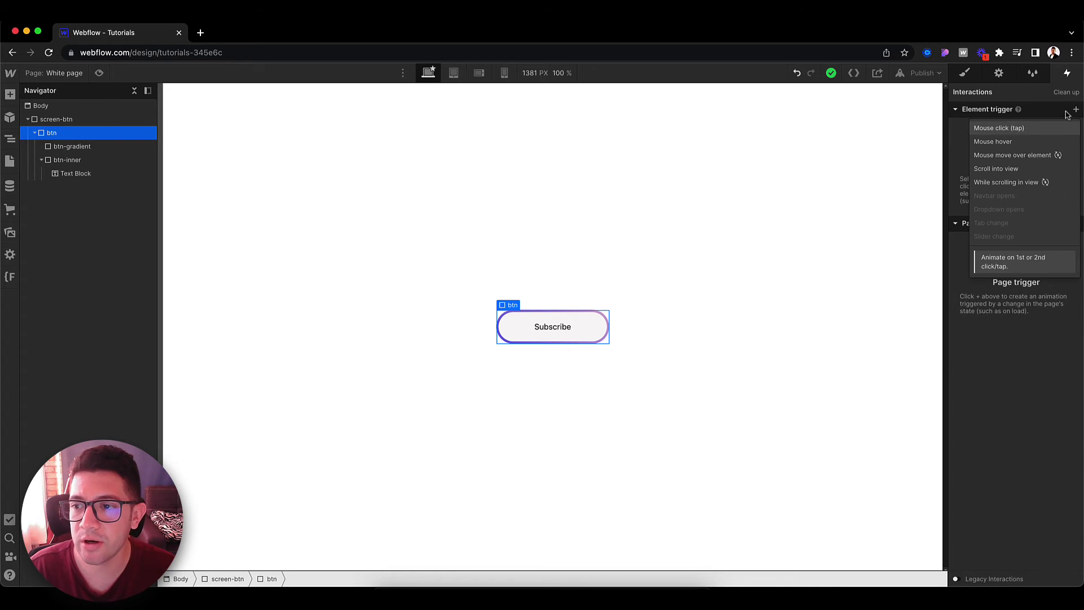
left_click(1030, 138)
left_click(1042, 169)
left_click(1033, 195)
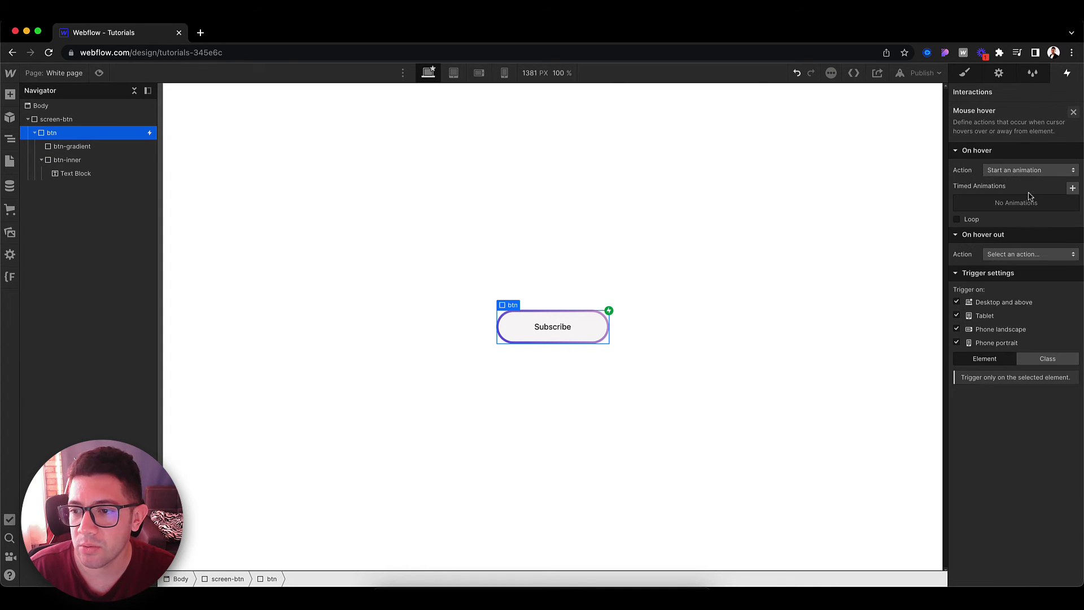
Step: Create the btn-gradient animation rotating btn-gradient 360° on Z over 1 second
left_click(1072, 187)
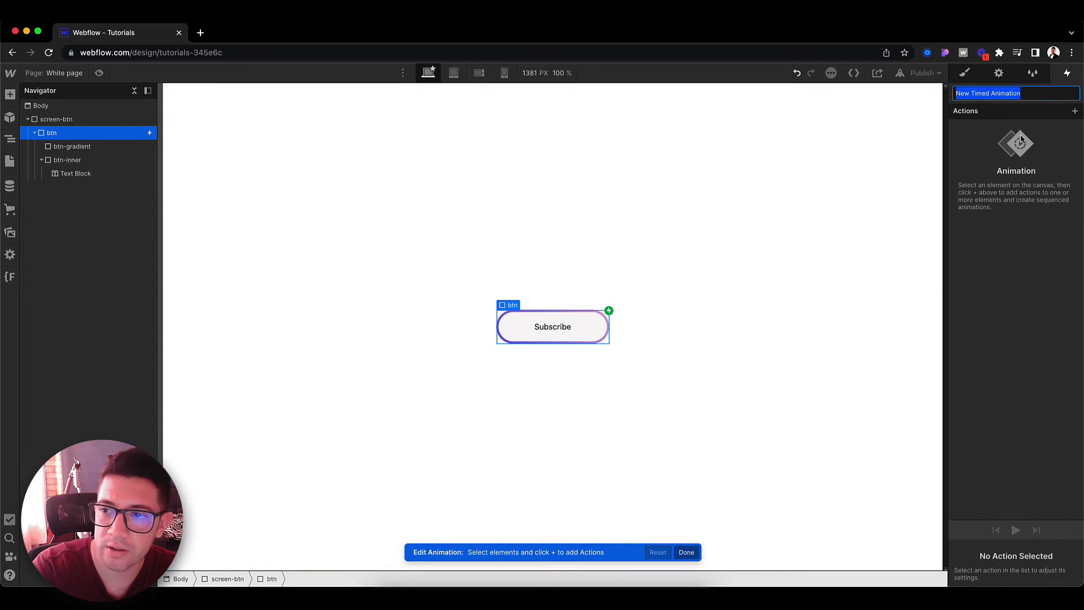
type("btn-gradient")
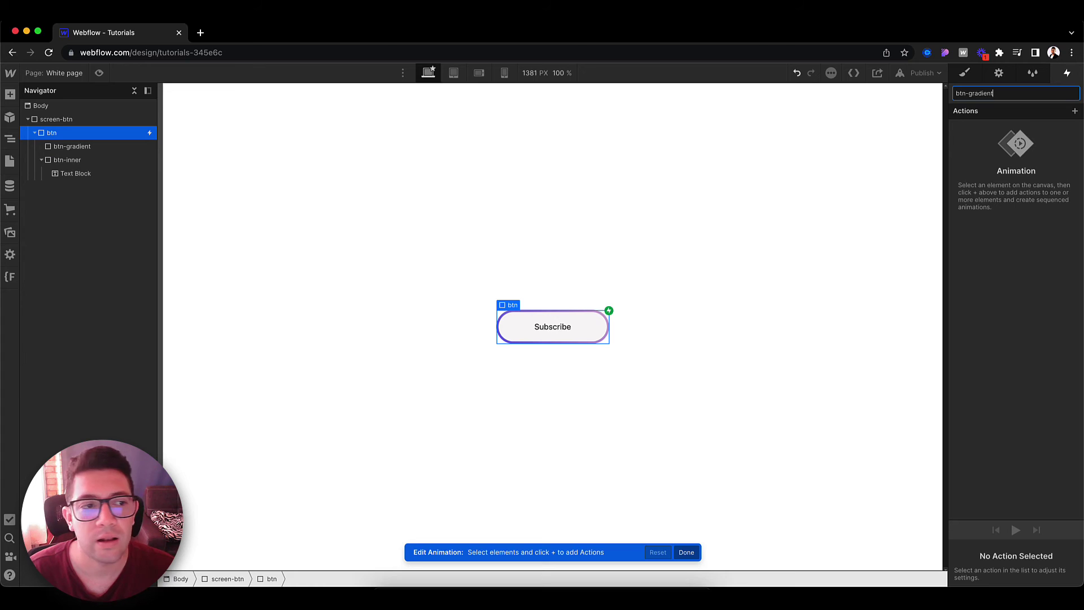
key("Return")
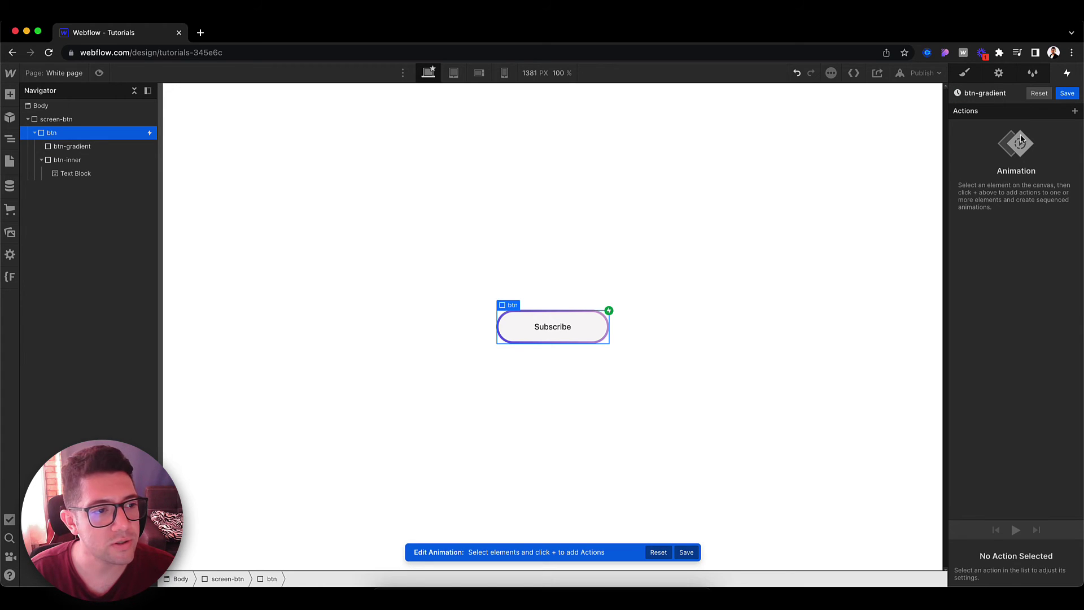
left_click(82, 148)
left_click(1074, 112)
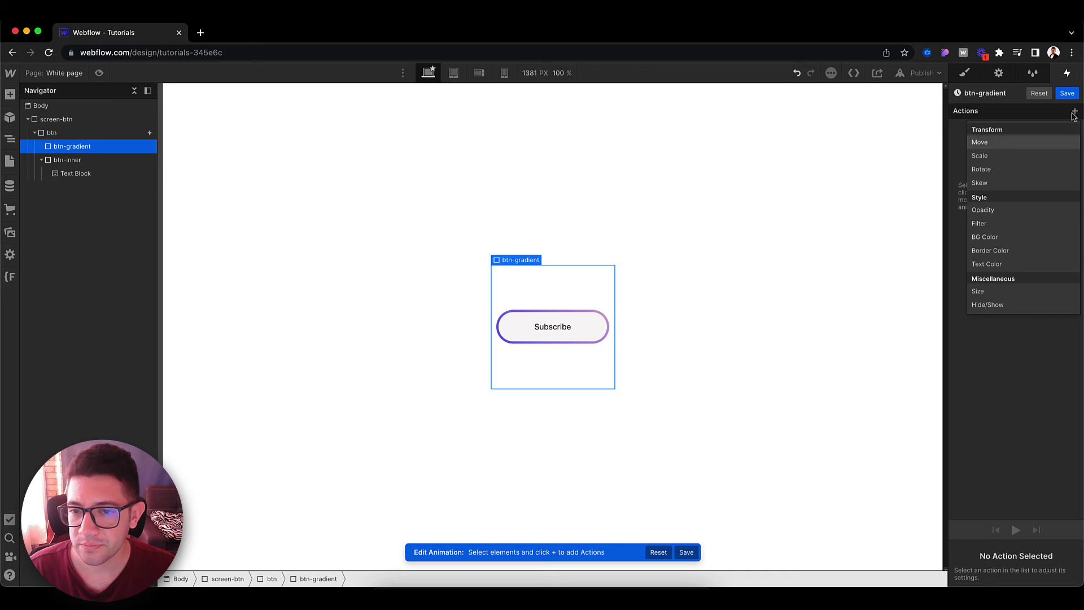
left_click(1001, 170)
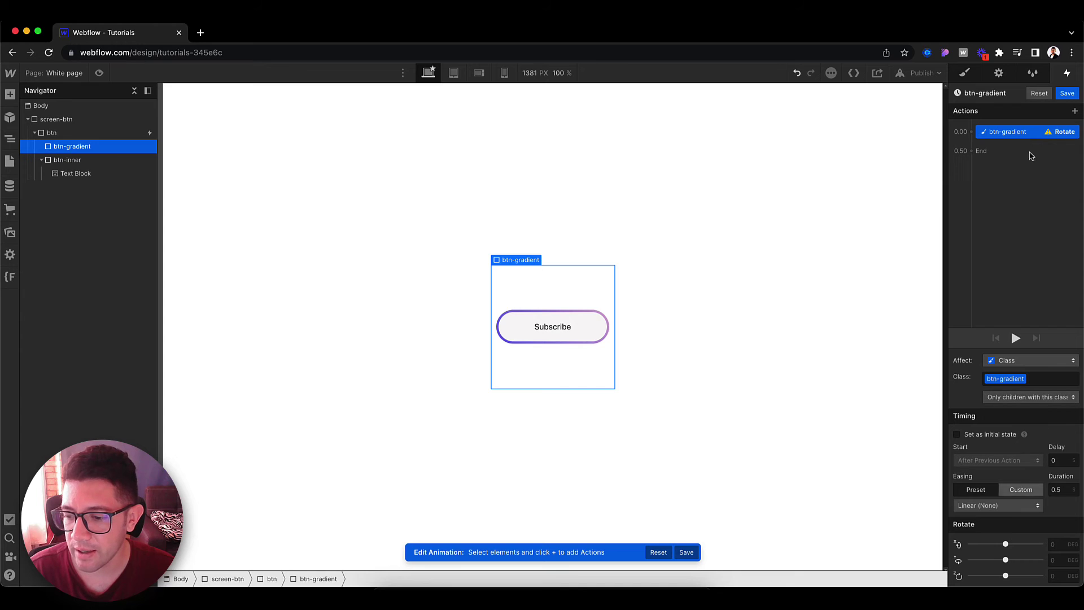
left_click(1051, 575)
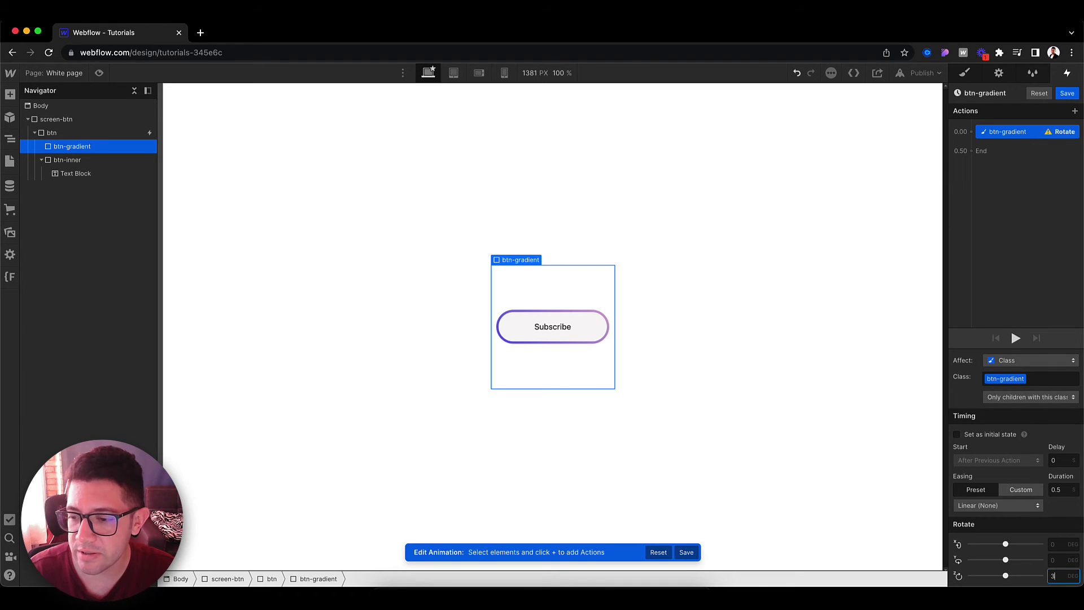
key("Return")
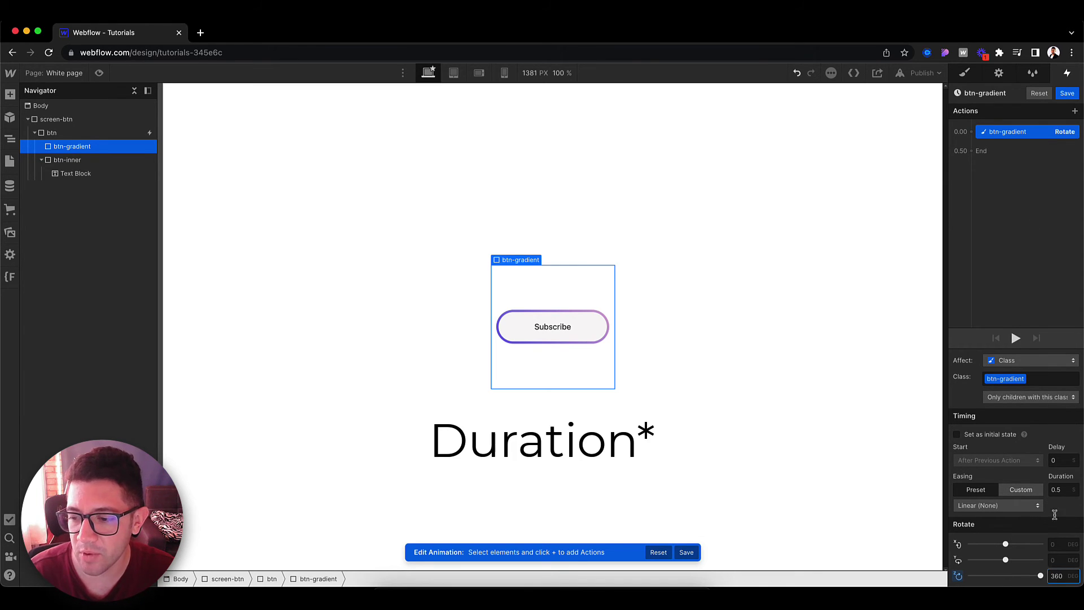
left_click(1056, 491)
type("1")
key("Return")
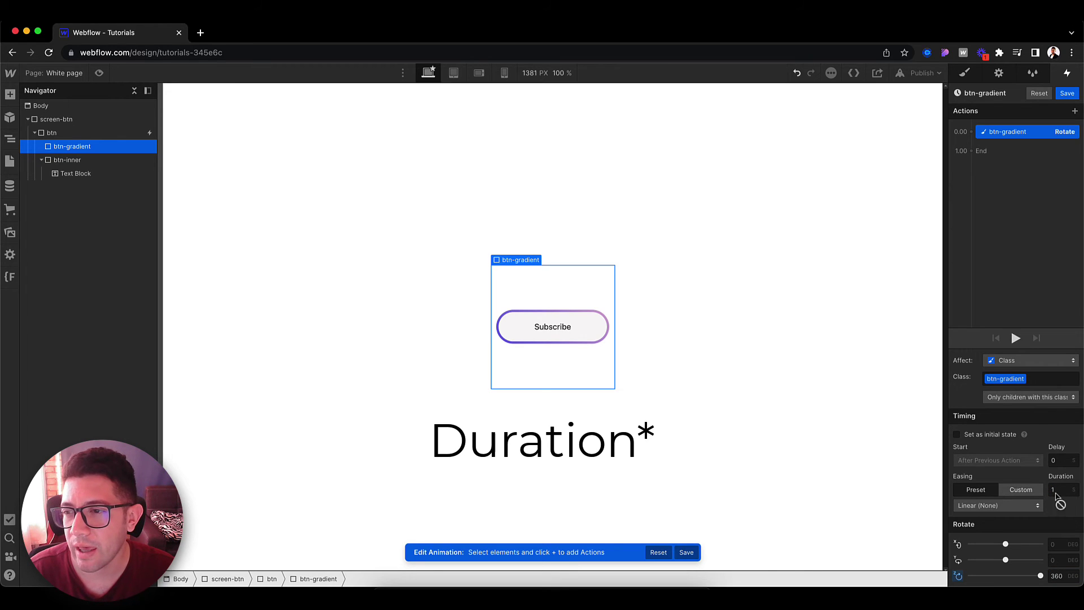
Step: Add a second Rotate action back to 0° with 0 s duration, then preview
left_click(1010, 157)
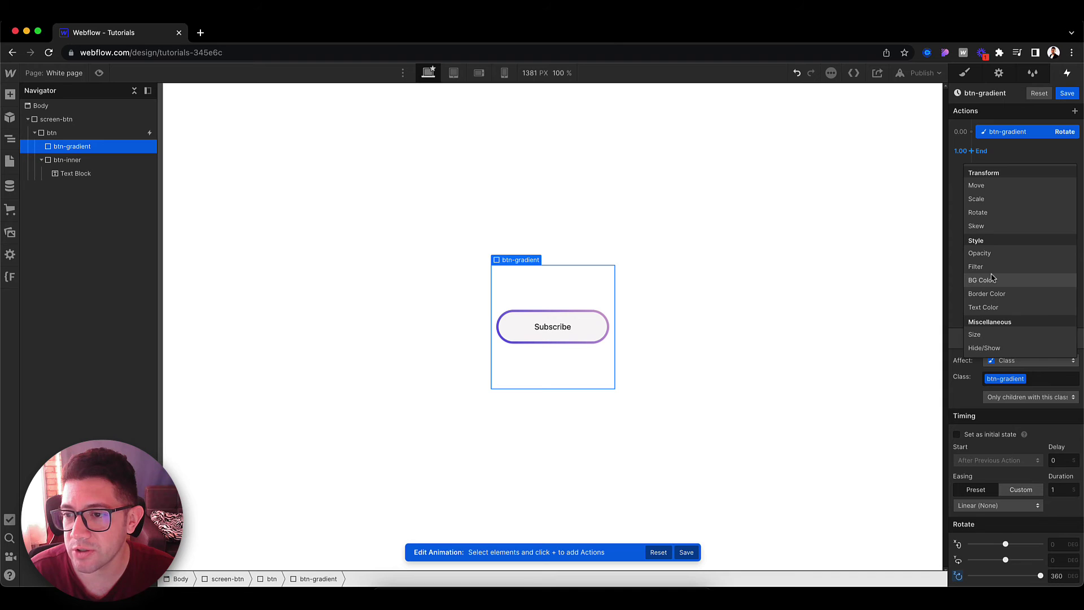
left_click(994, 212)
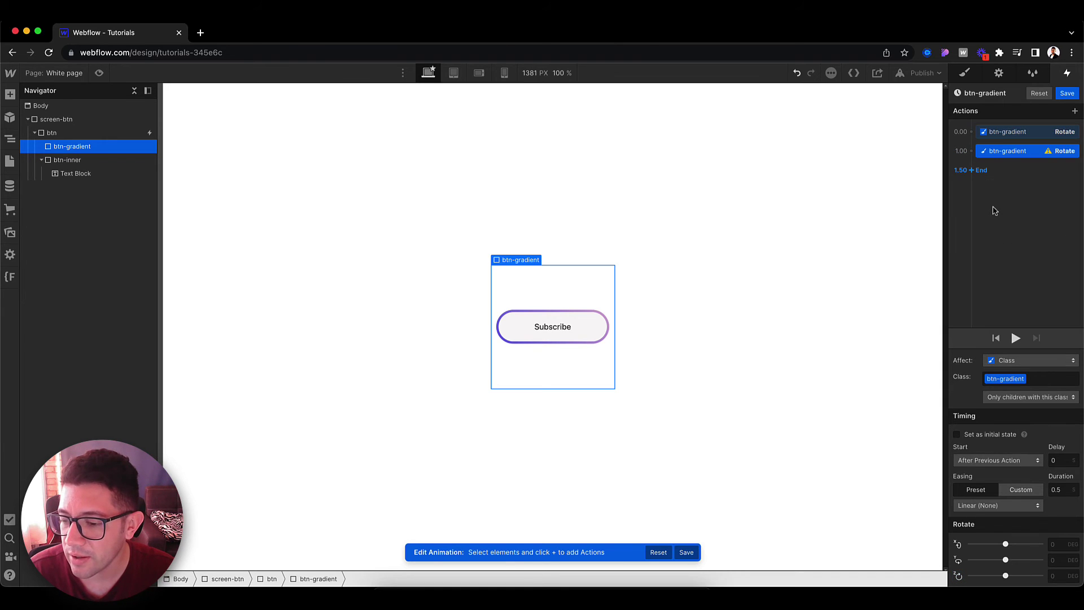
left_click(1062, 576)
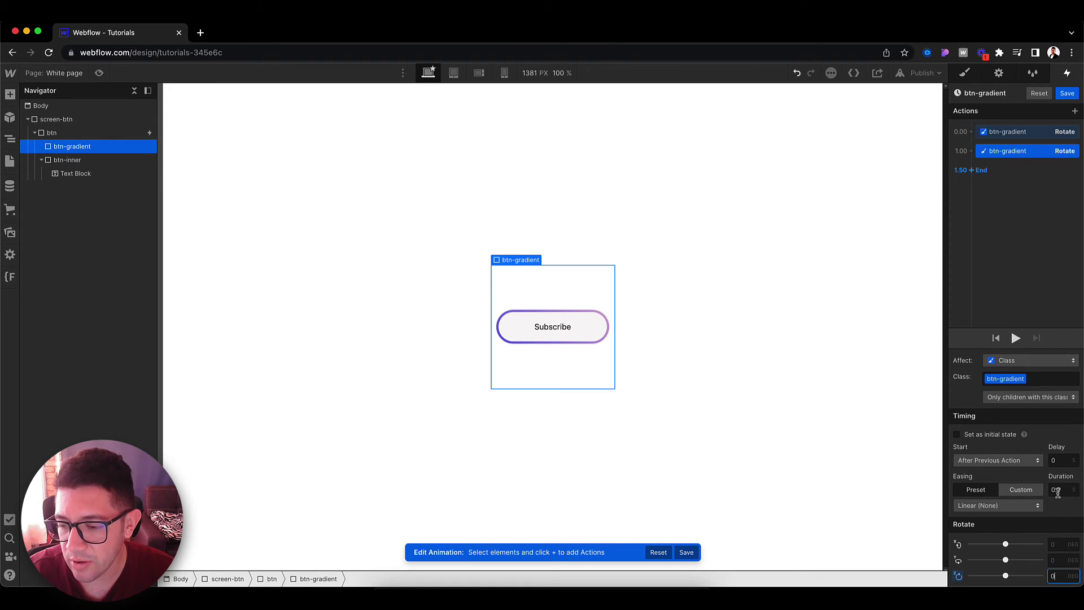
left_click(1057, 489)
type("0")
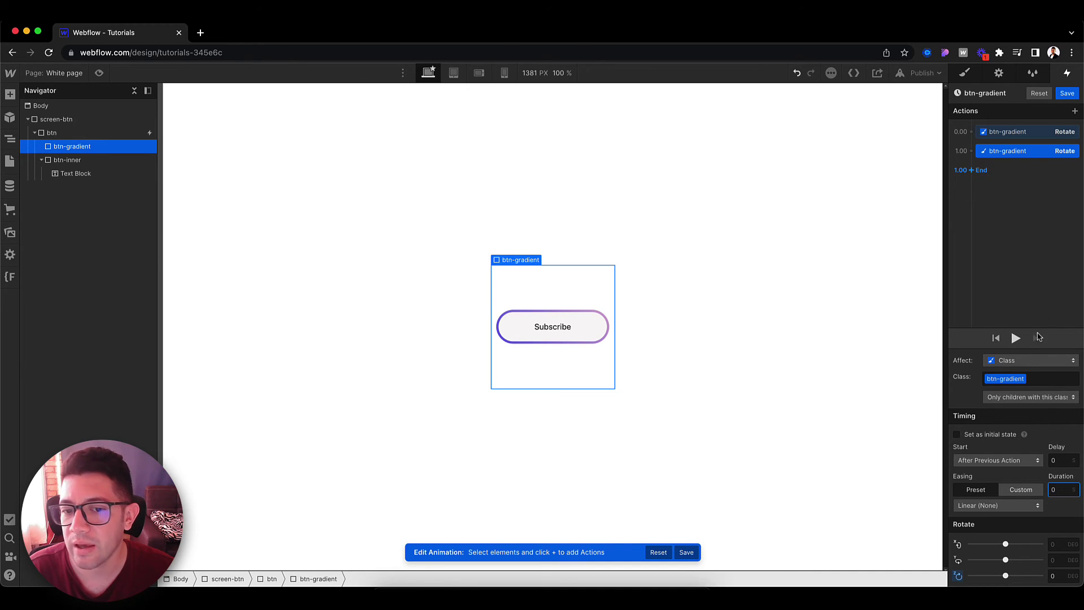
left_click(1012, 131)
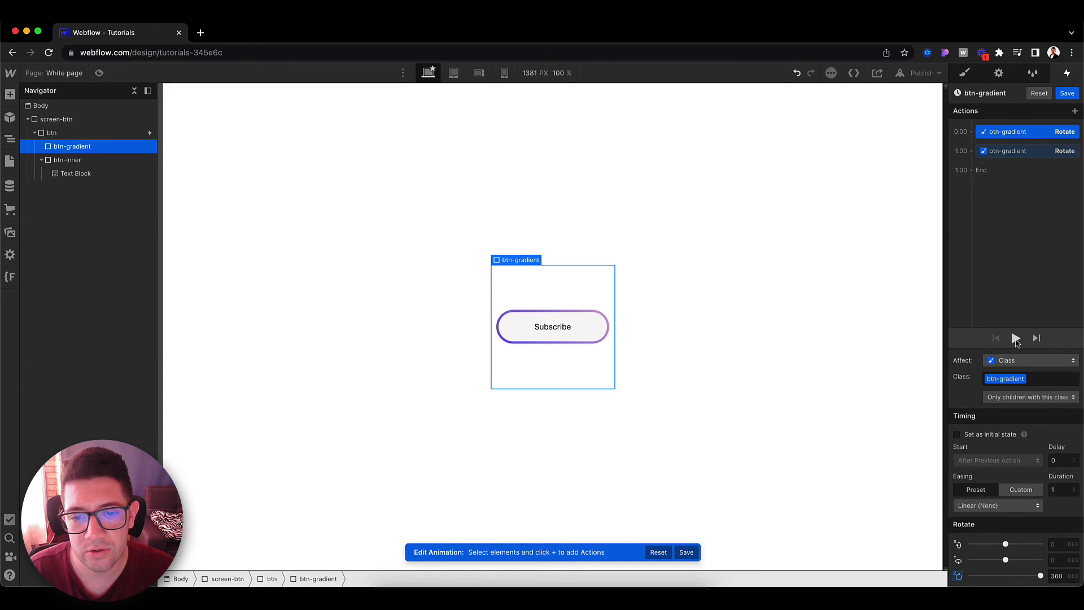
left_click(1016, 338)
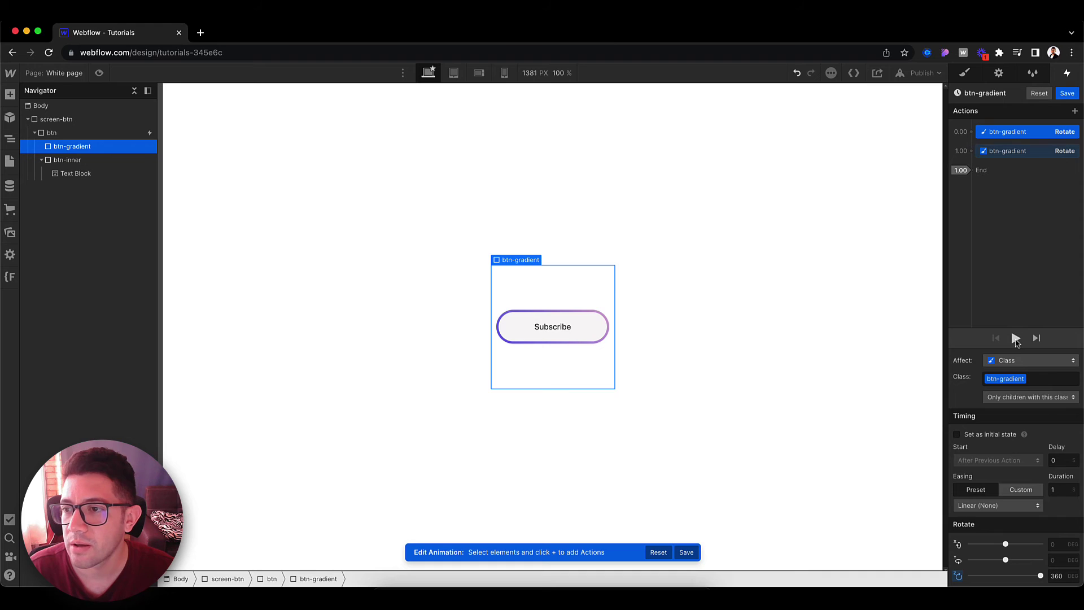
Step: Save btn-gradient and set the hover animation to loop
left_click(1067, 93)
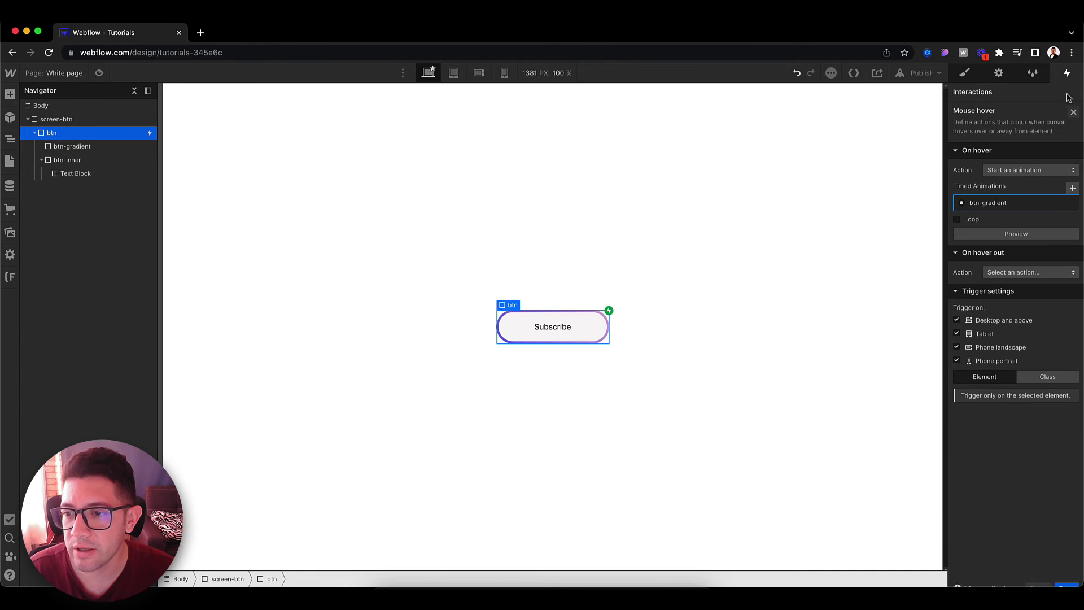
left_click(973, 219)
left_click(1000, 233)
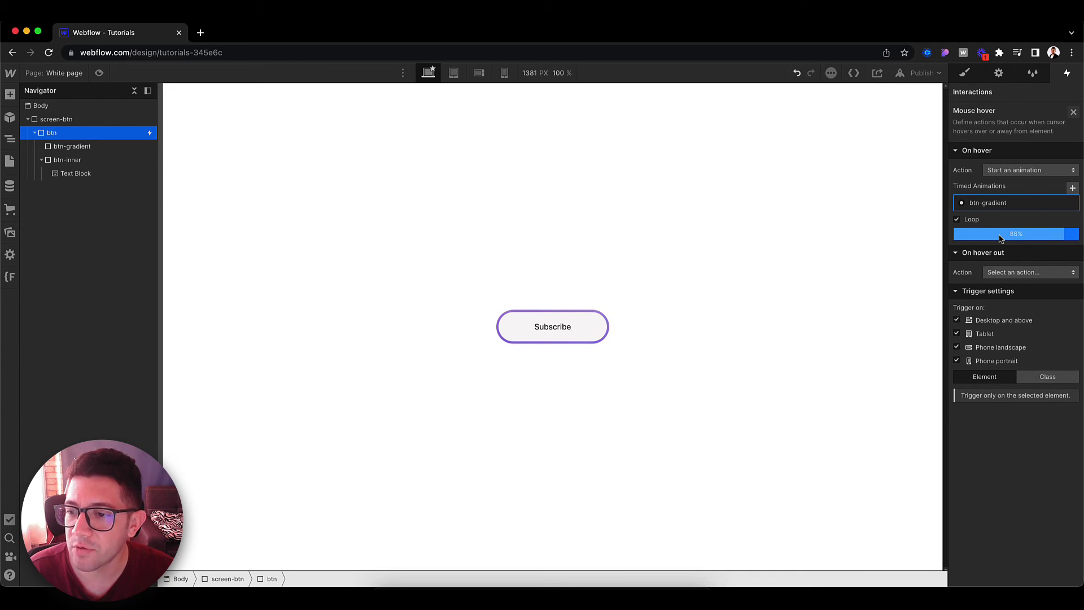
Step: Make hover-out start an animation and duplicate btn-gradient as btn-gradient 2 for editing
left_click(1017, 272)
left_click(1010, 291)
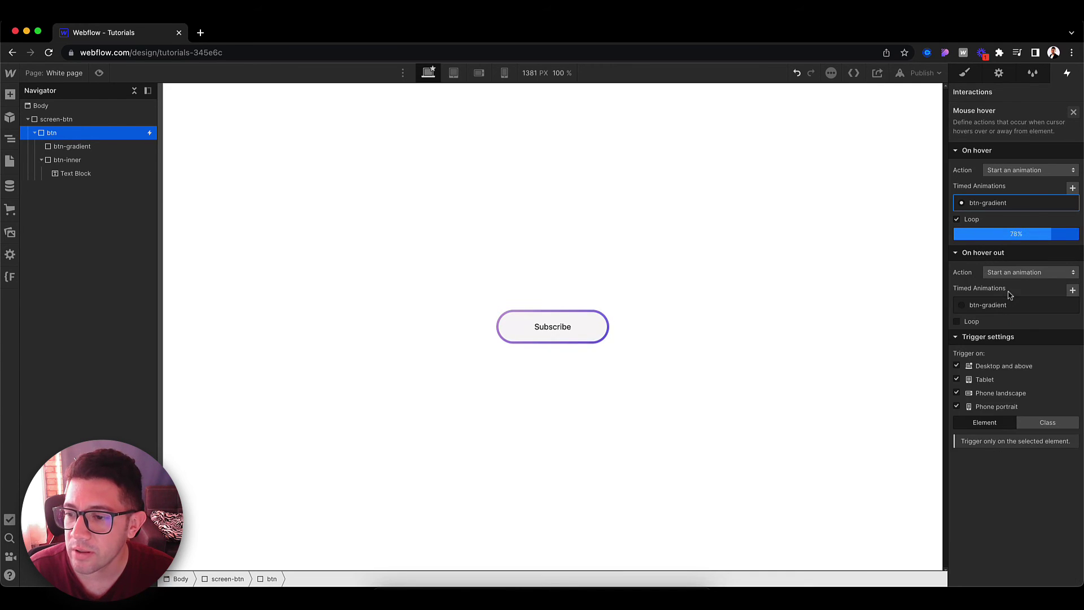
left_click(1070, 305)
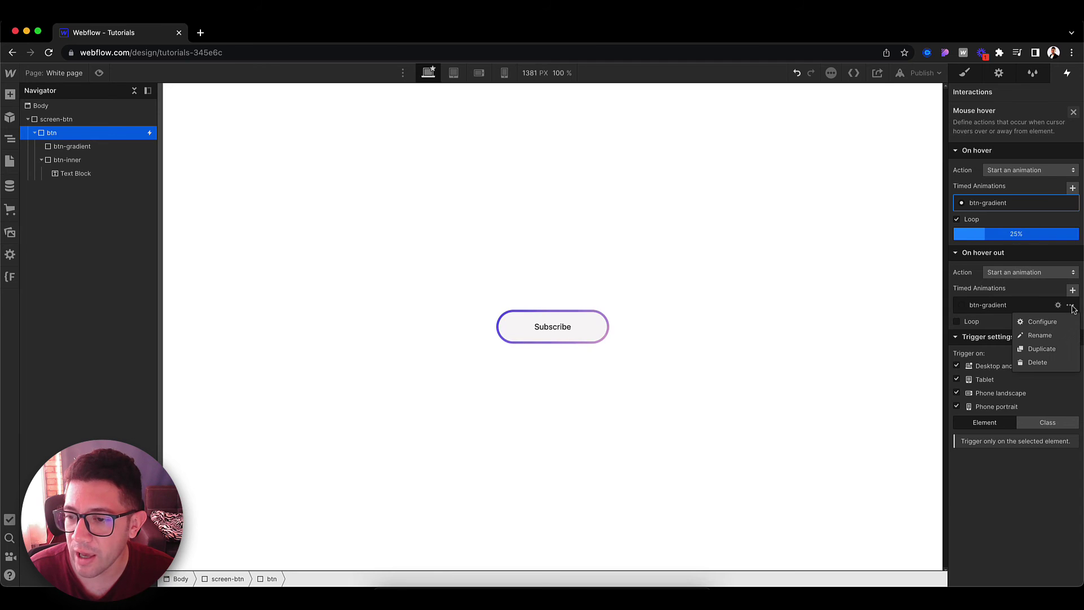
left_click(1051, 349)
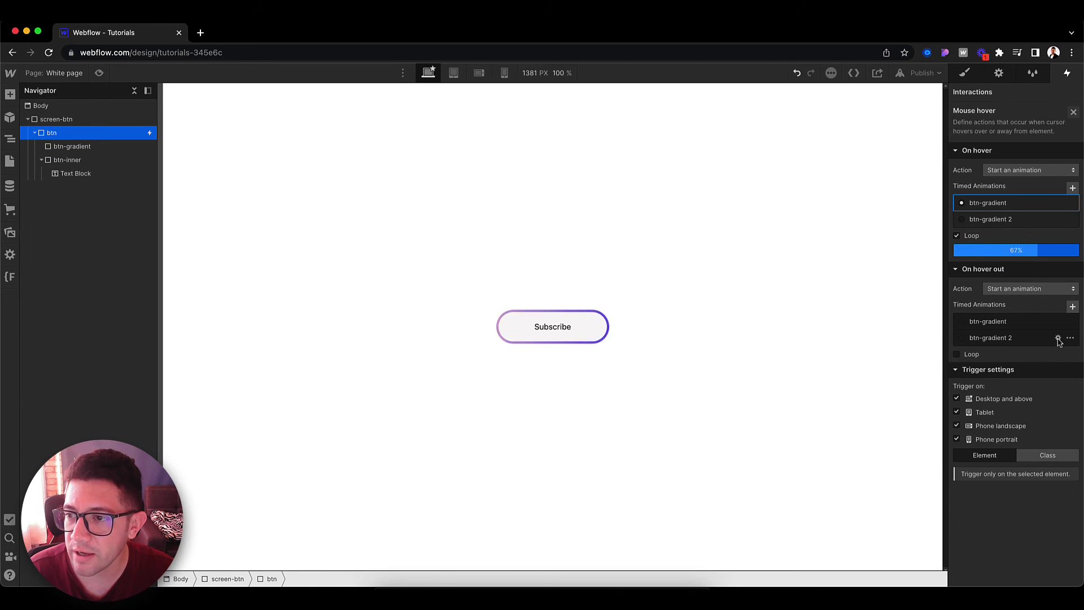
left_click(1058, 339)
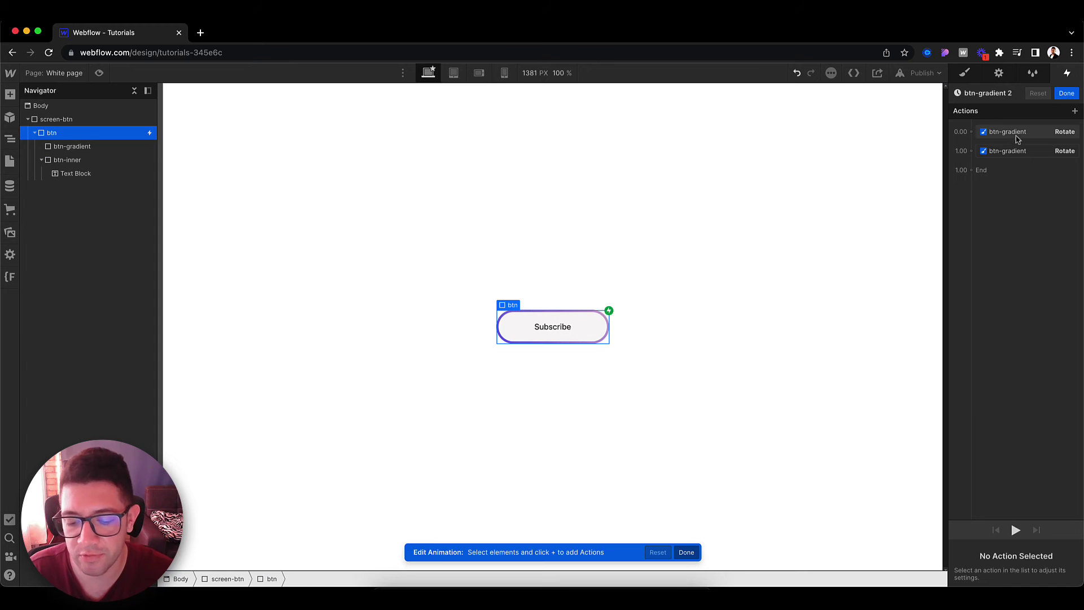
Step: Delete btn-gradient 2's first Rotate action, save, and assign it to On hover out
left_click(1016, 135)
key("Delete")
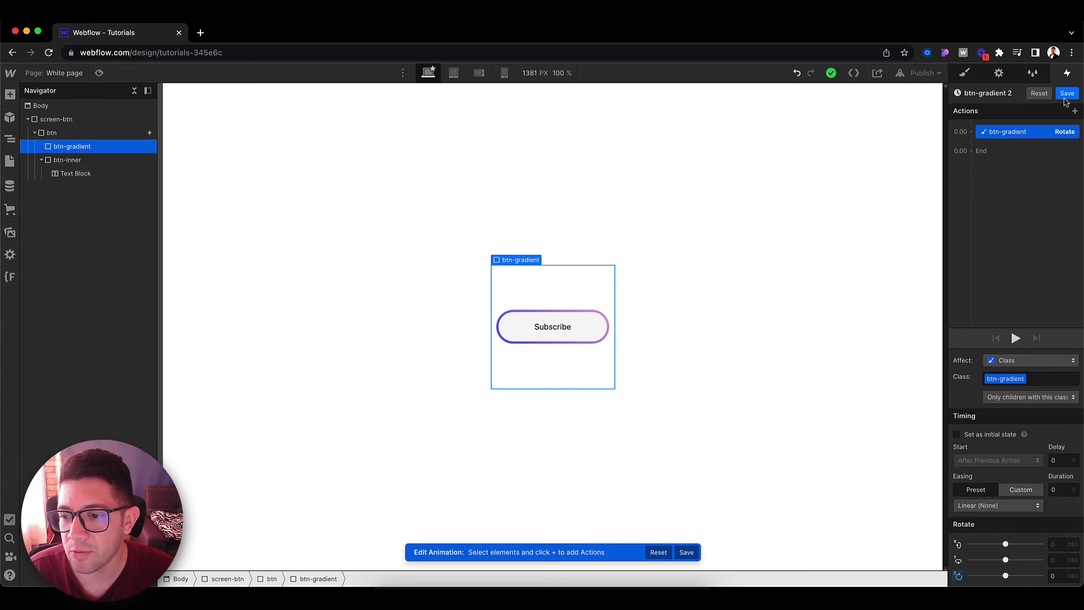
left_click(1066, 94)
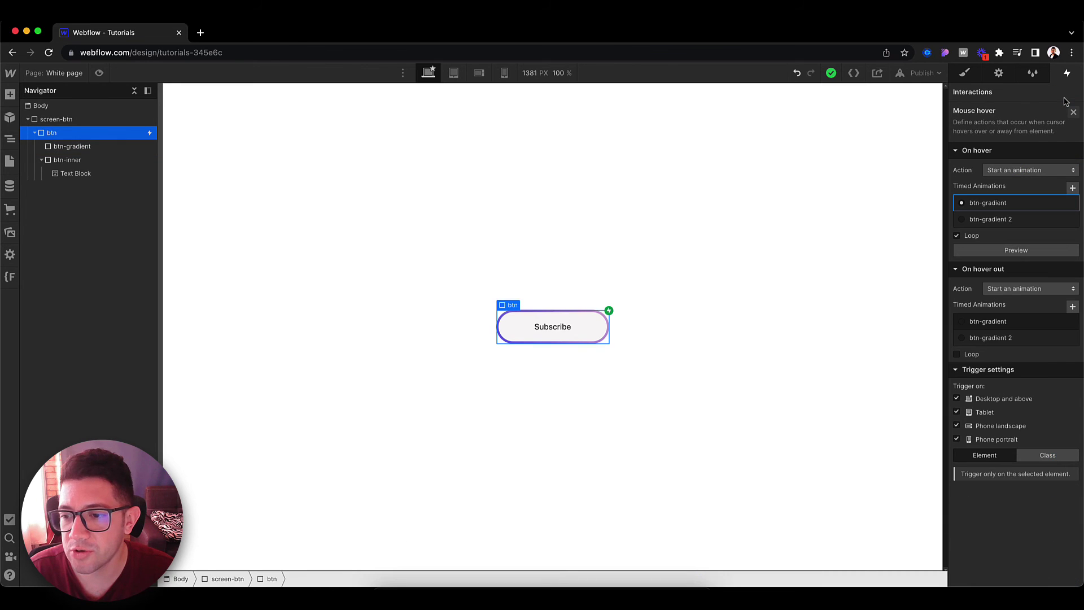
left_click(1000, 339)
left_click(100, 74)
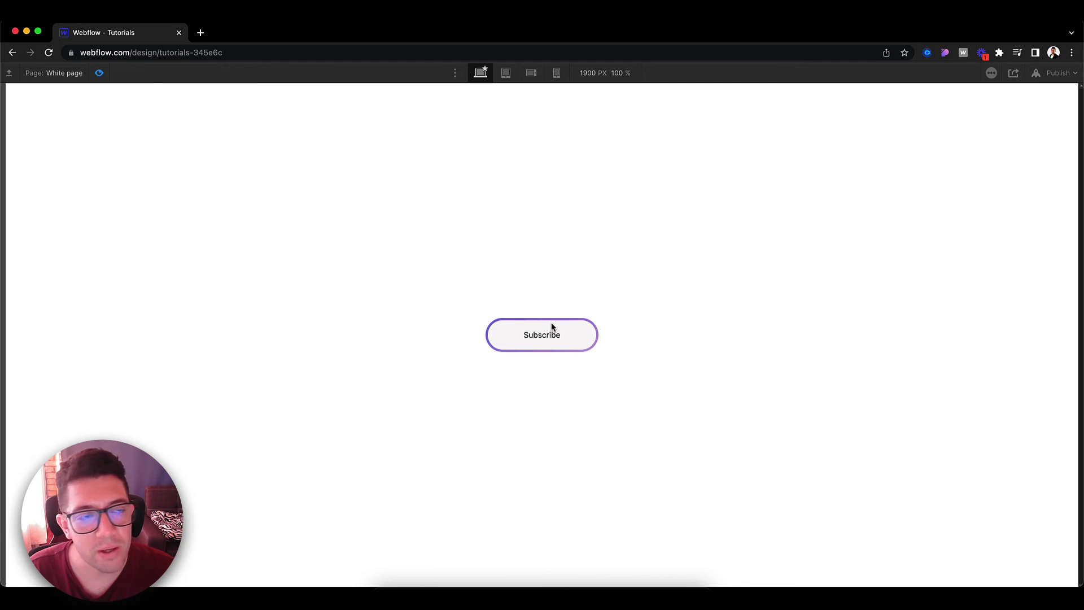
left_click(105, 74)
Step: Set the remaining 0° Rotate action's duration to 1 second, save, and preview
left_click(1058, 338)
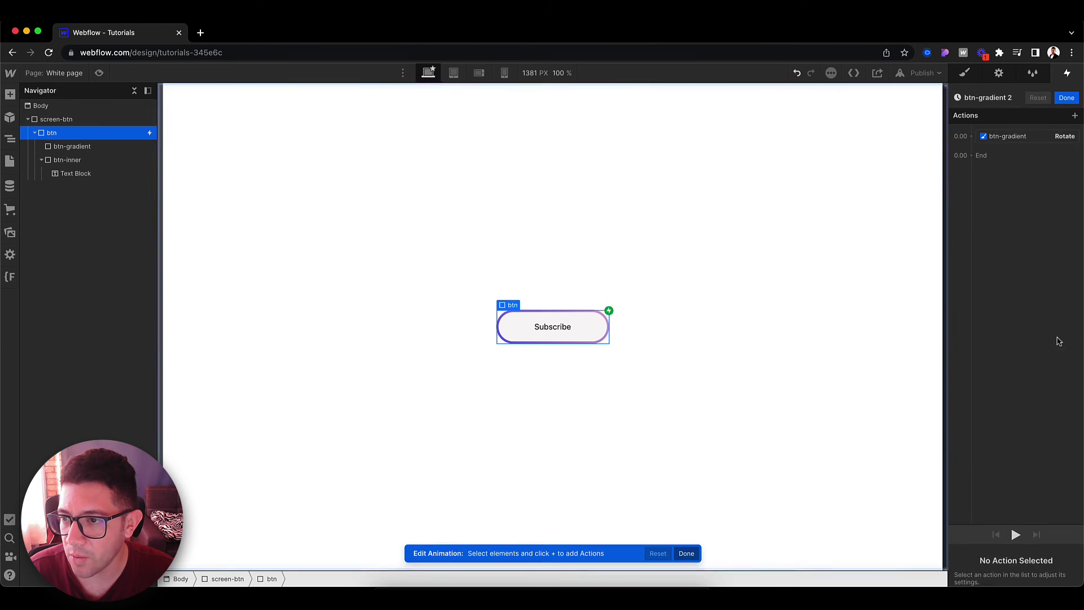
left_click(1028, 133)
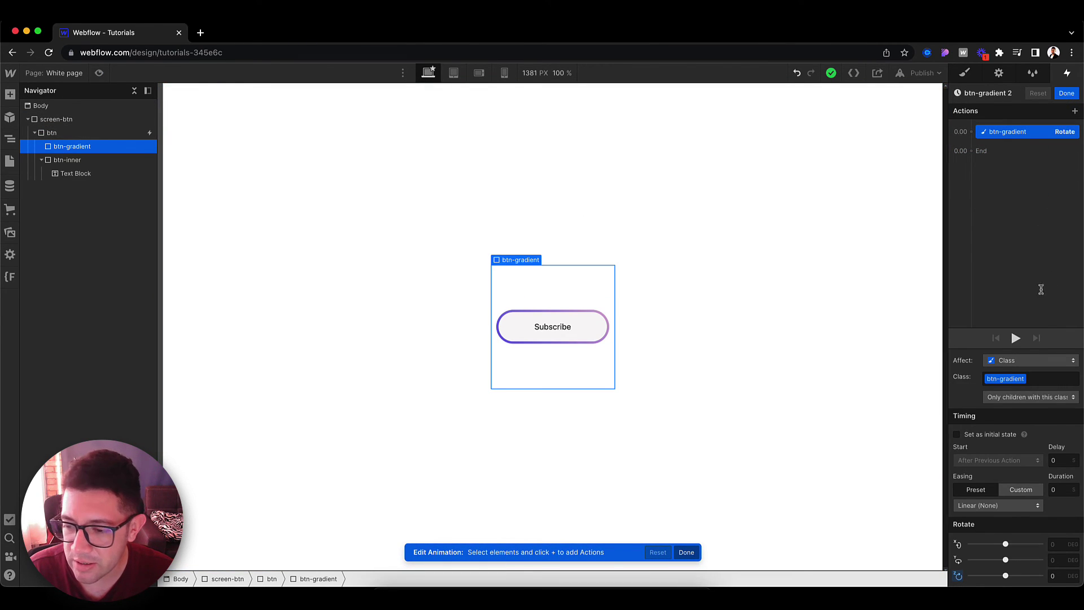
left_click(1056, 490)
type("1")
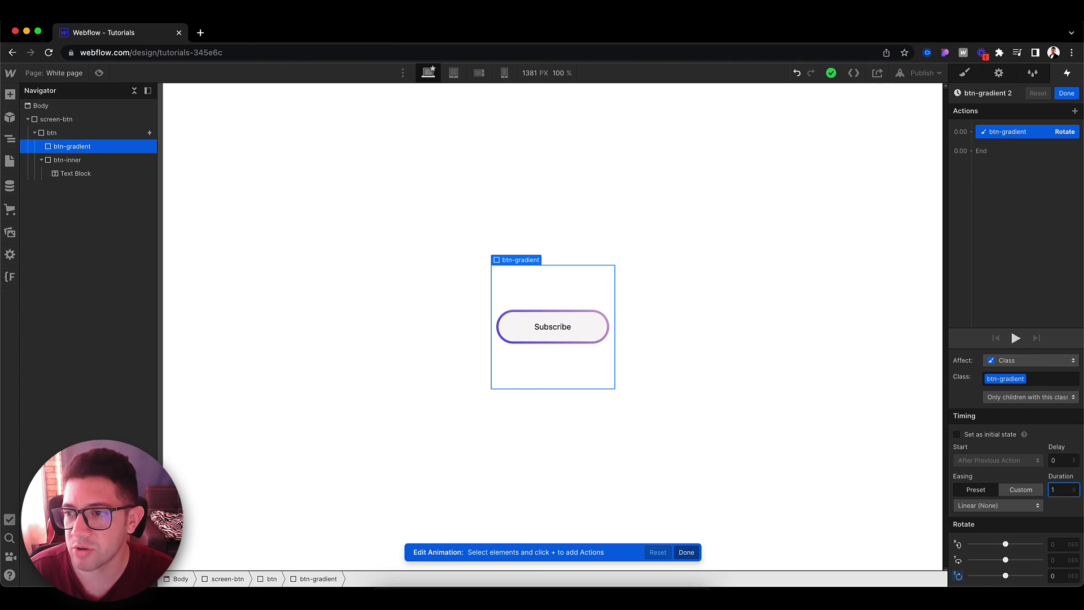
key("Return")
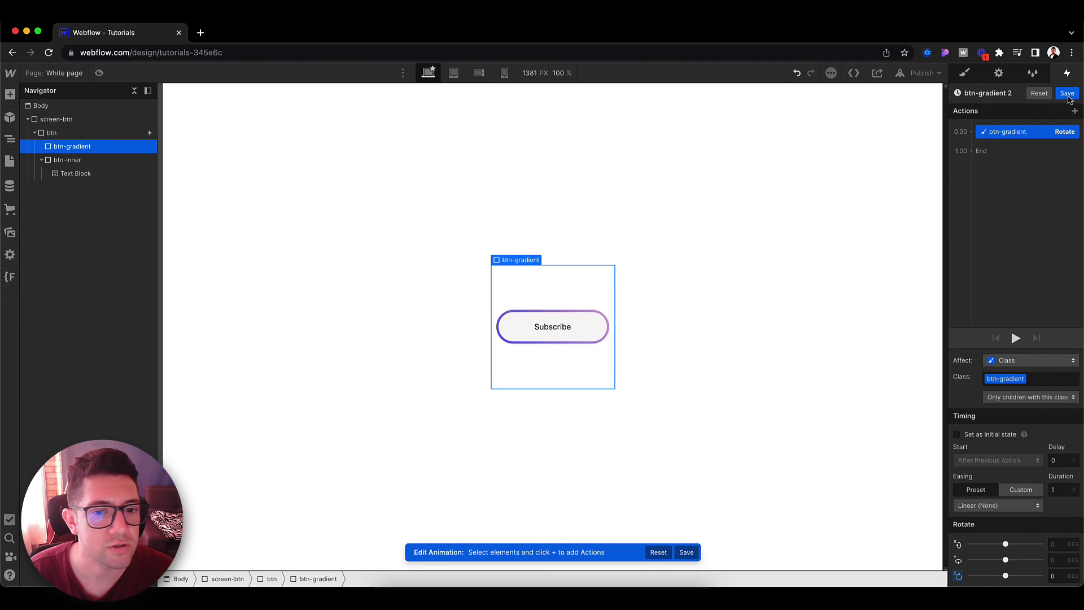
left_click(1068, 95)
left_click(99, 72)
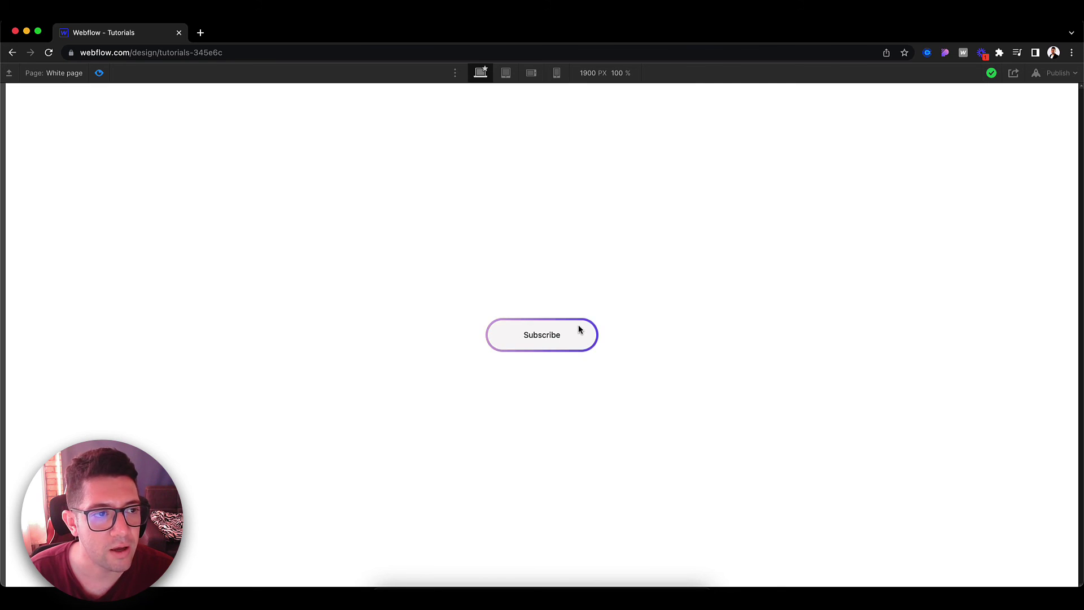
Step: Convert btn to a Link Block and check it in preview
left_click(100, 73)
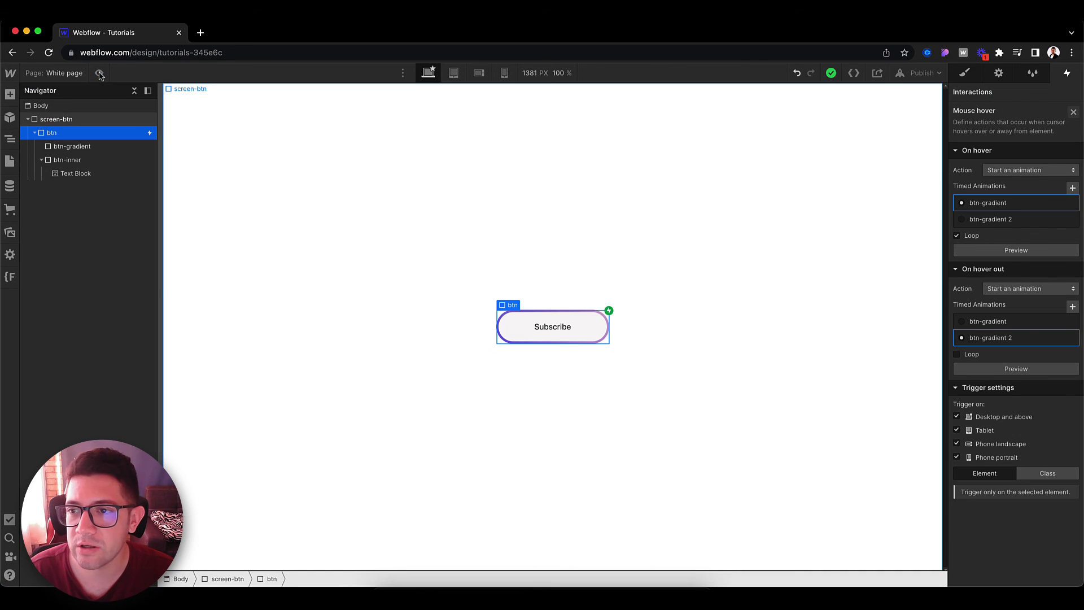
left_click(966, 74)
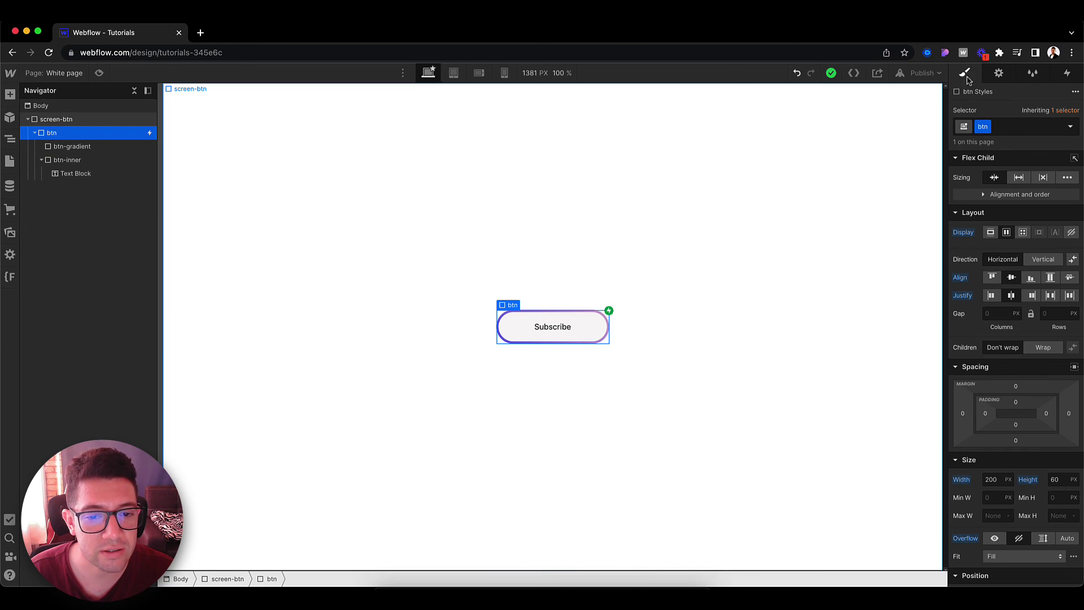
right_click(518, 309)
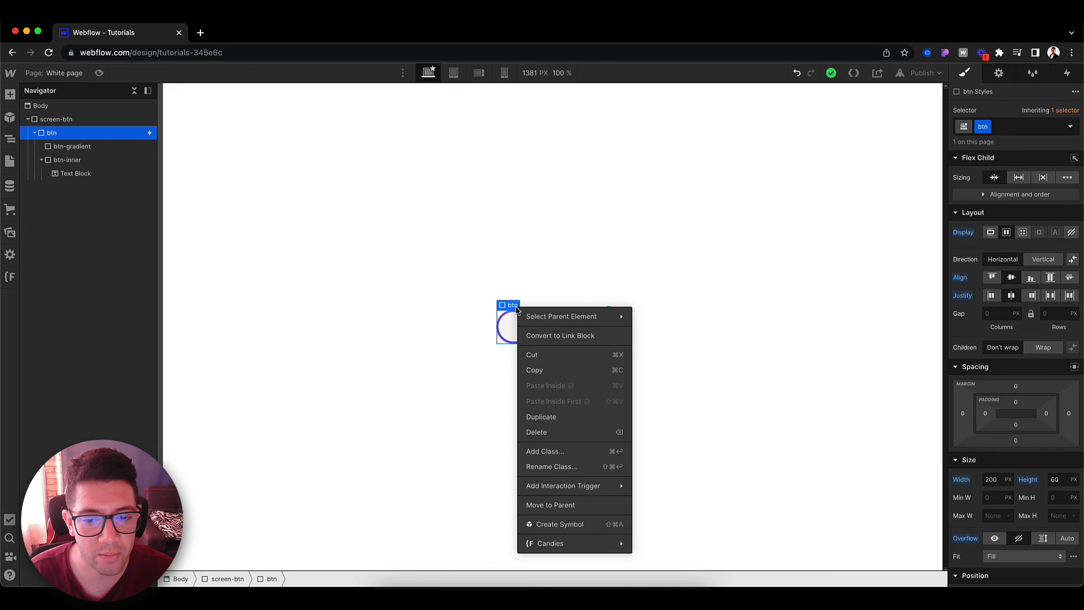
left_click(552, 336)
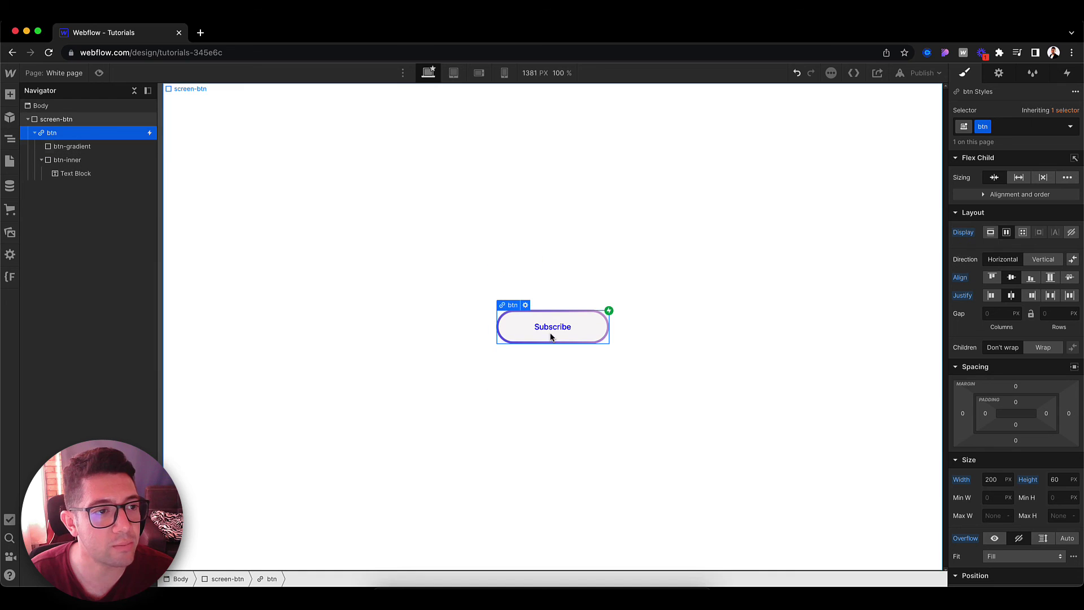
left_click(98, 72)
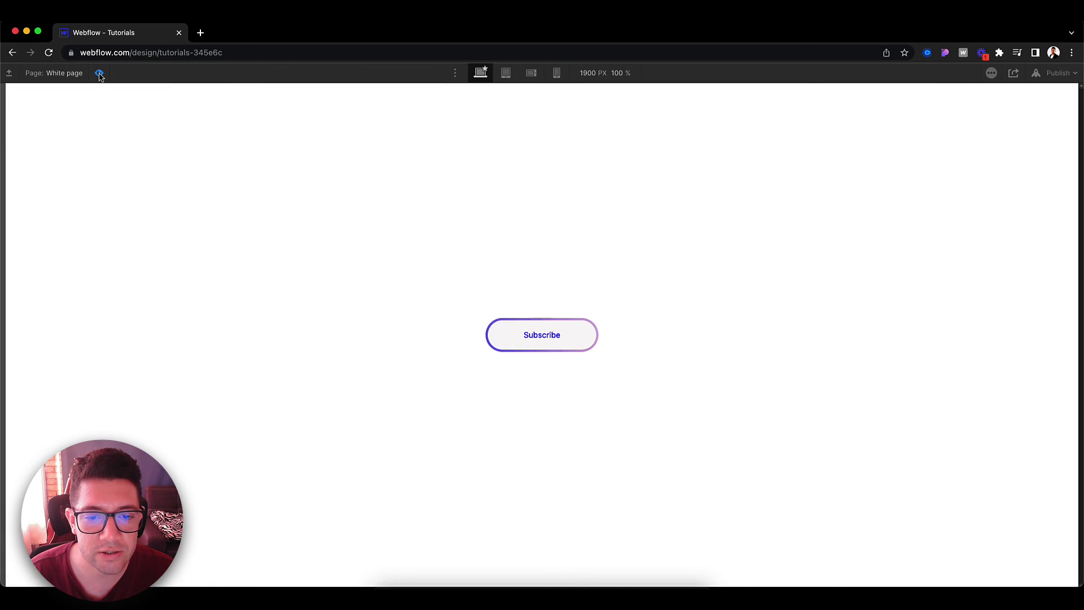
left_click(99, 73)
Step: Set the Subscribe label on btn-inner to 18 px, 500 Medium weight
left_click(507, 321)
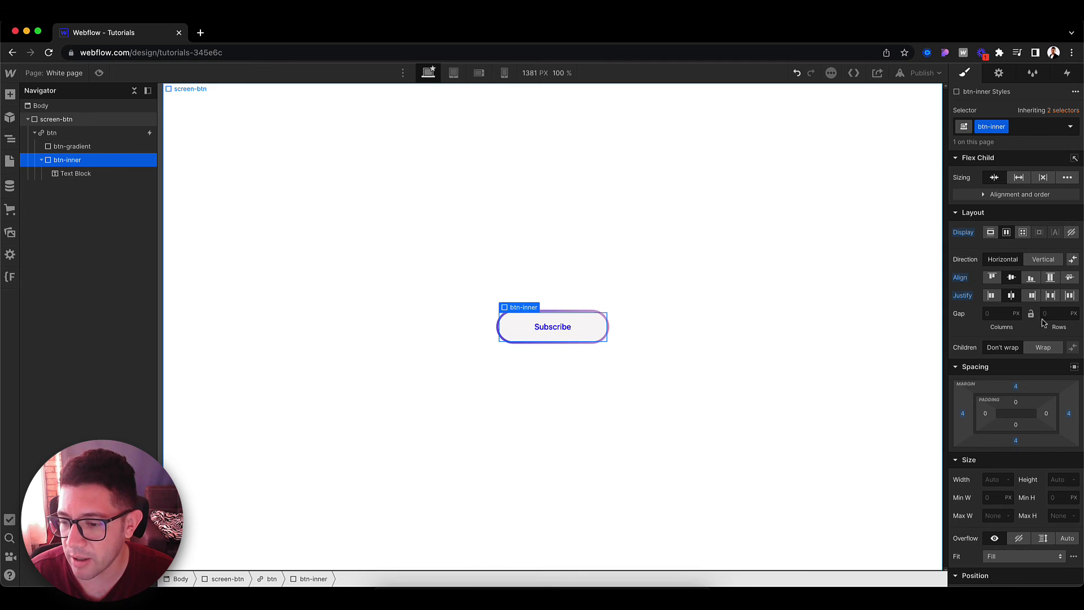
scroll(1037, 315, "down", 10)
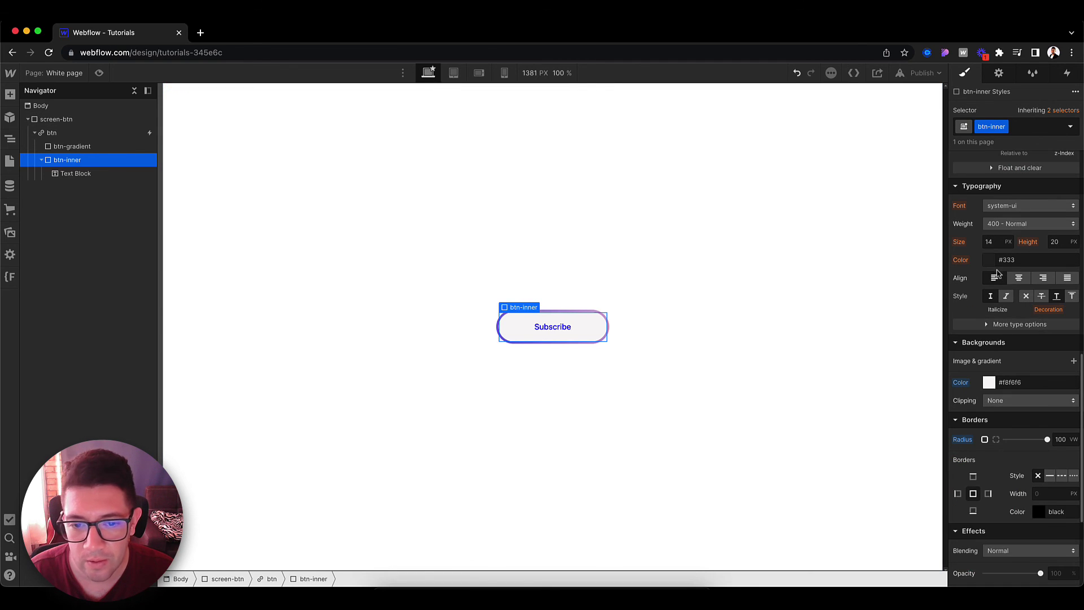
left_click(991, 263)
left_click_drag(960, 339, 937, 375)
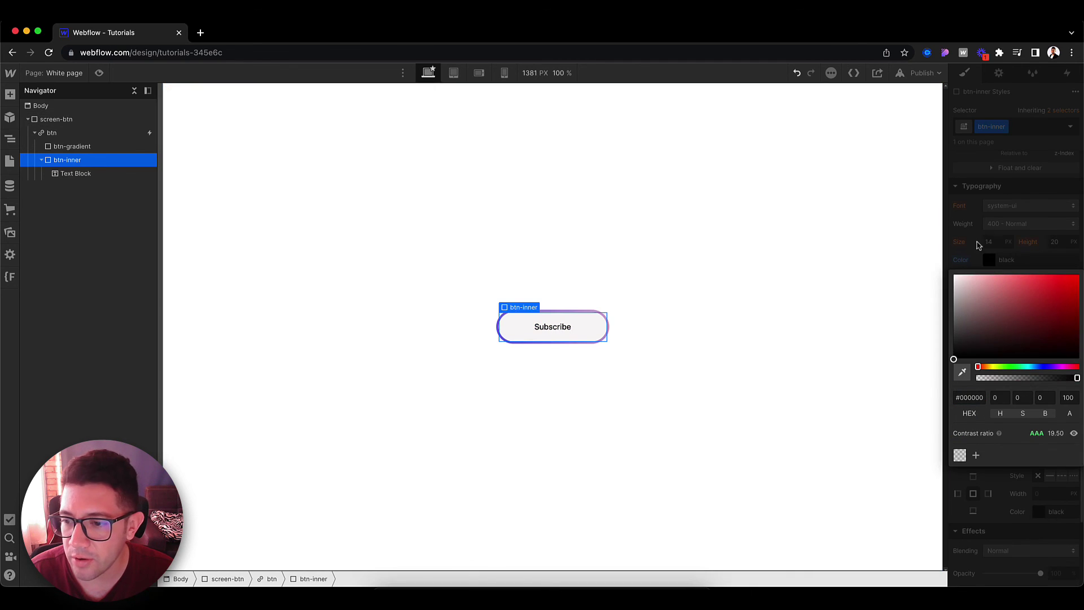
left_click(988, 214)
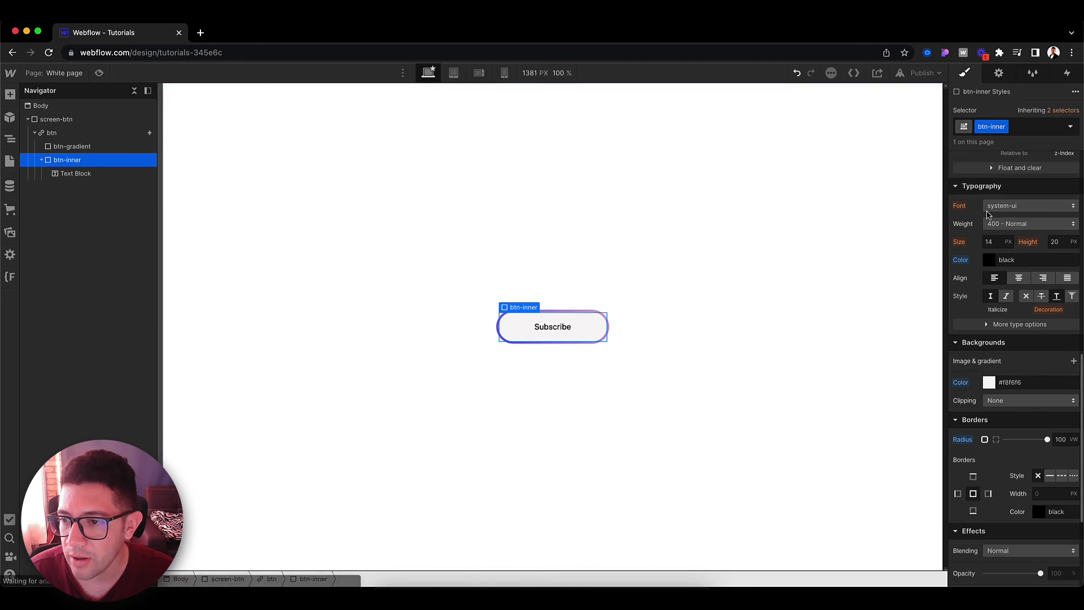
left_click(995, 244)
key("Up")
key("Up")
key("Up")
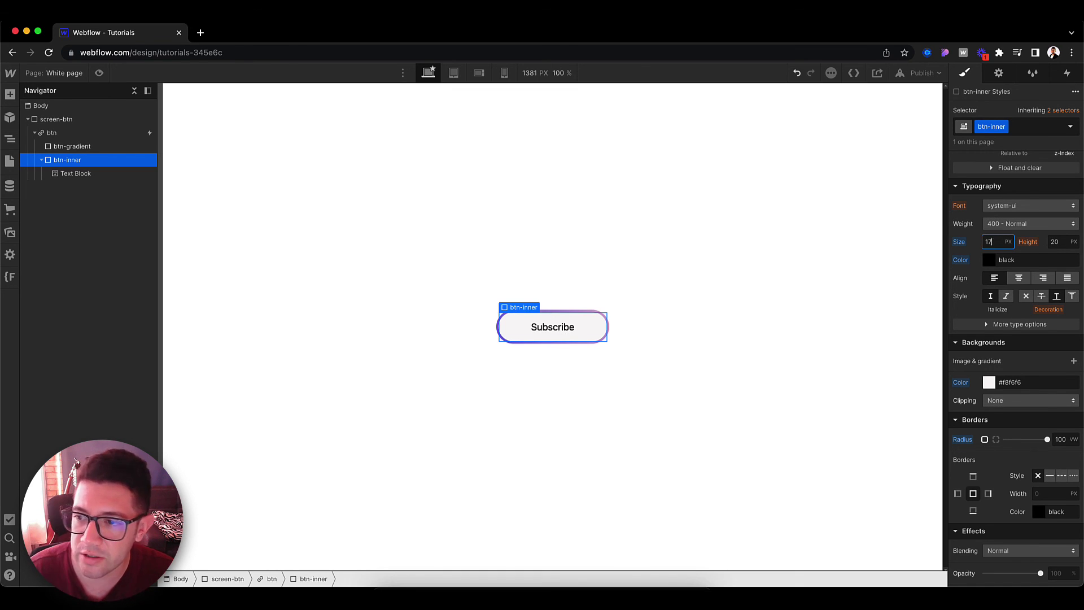
key("Up")
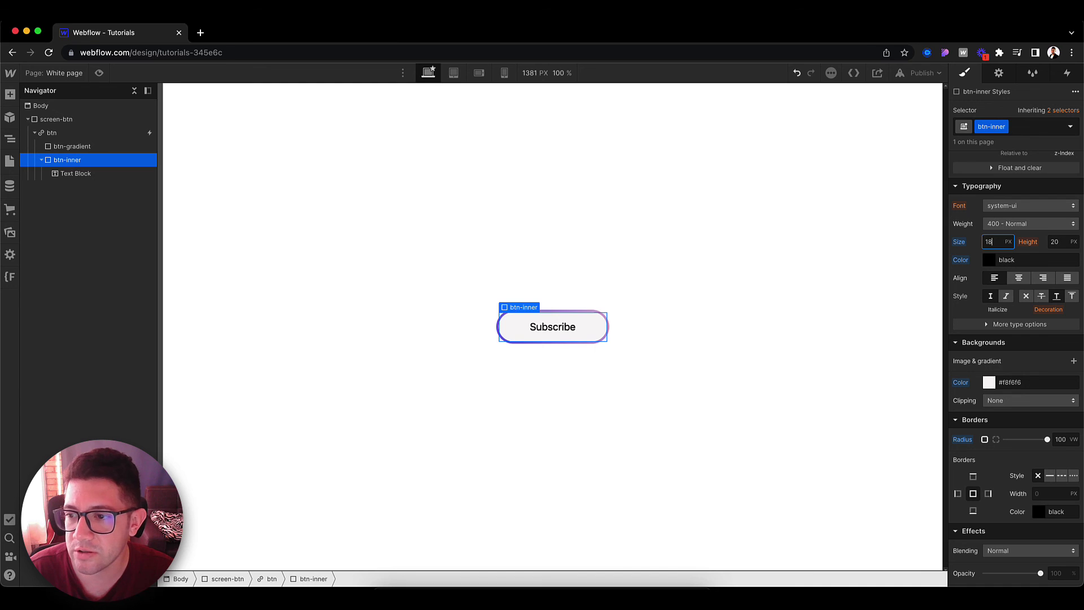
left_click(1019, 224)
left_click(1023, 242)
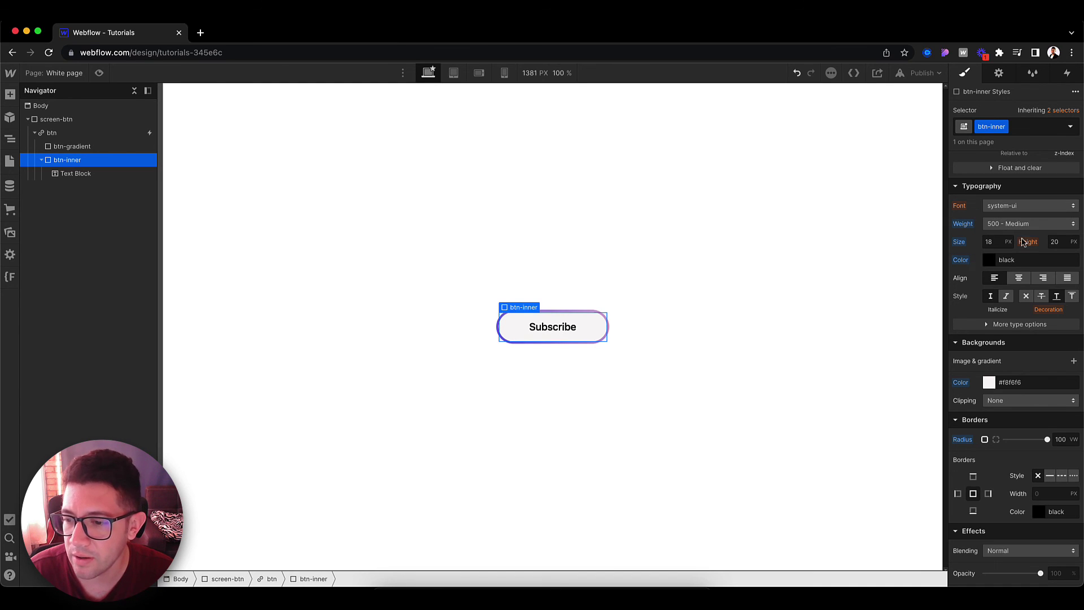
Step: Eyedrop the purple from the gradient border as the label colour, #443d97
left_click(989, 383)
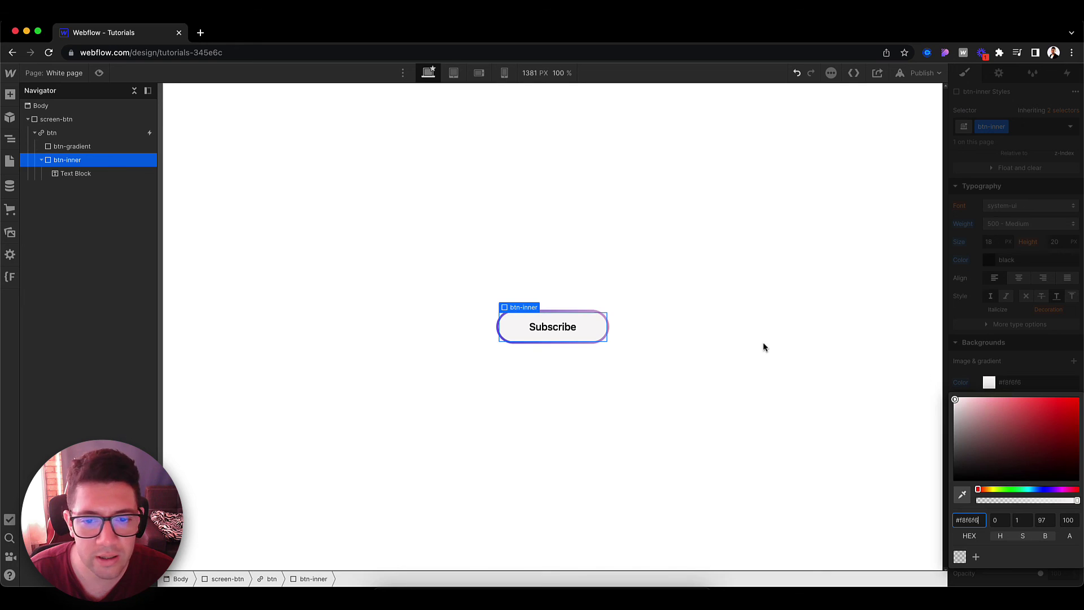
left_click(618, 320)
left_click(576, 318)
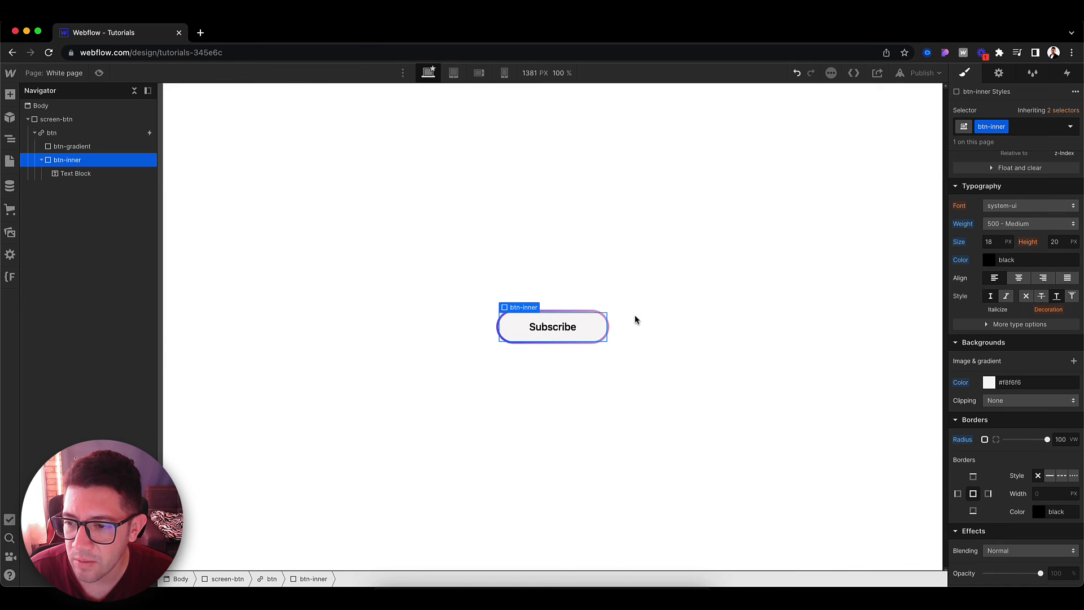
scroll(945, 296, "up", 1)
left_click(990, 289)
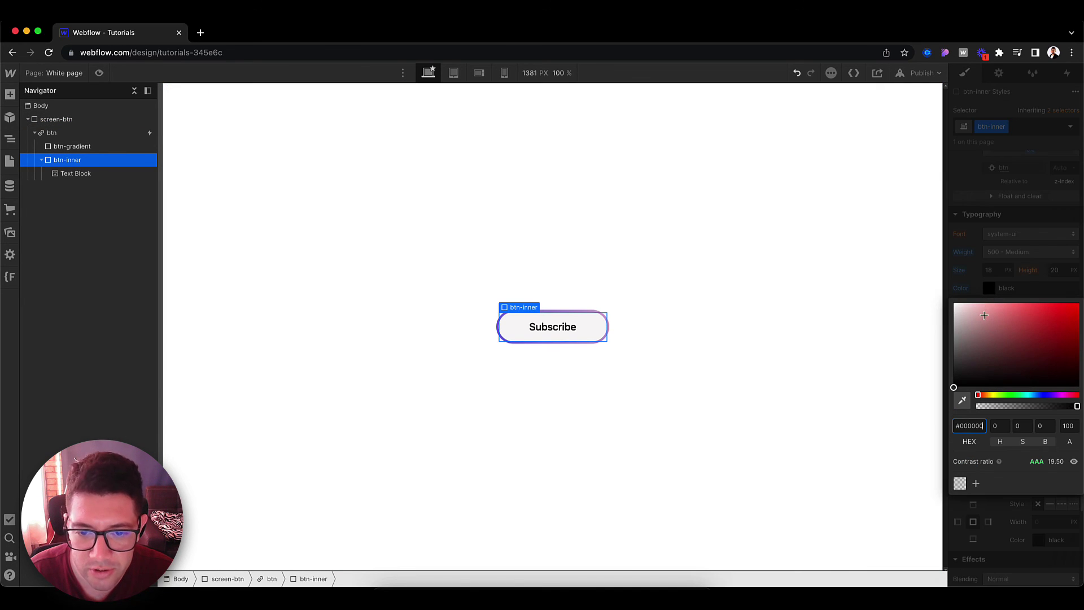
left_click(963, 400)
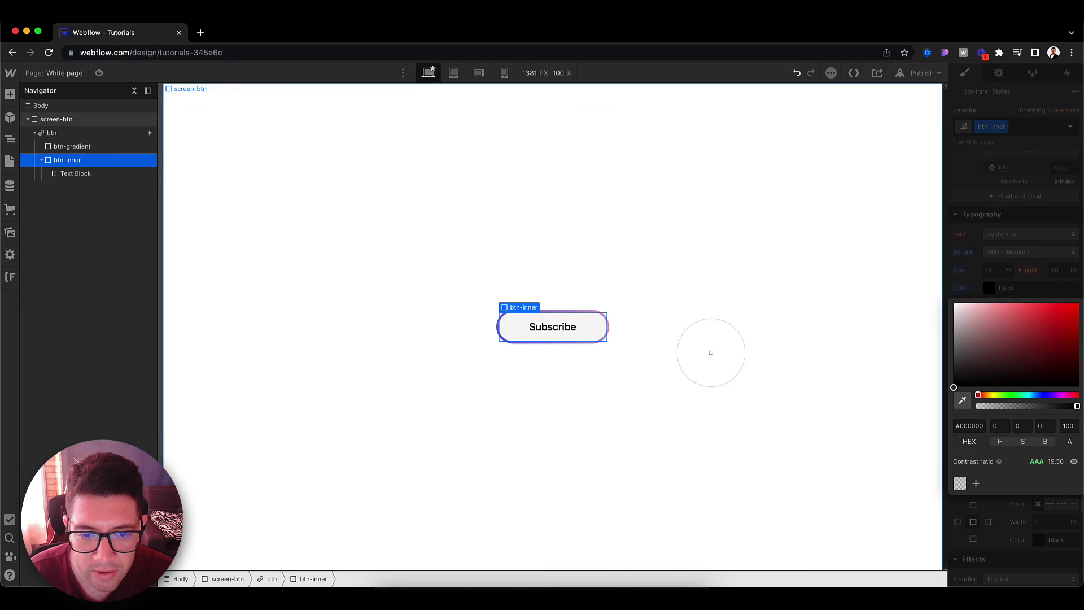
left_click(495, 326)
left_click(1029, 339)
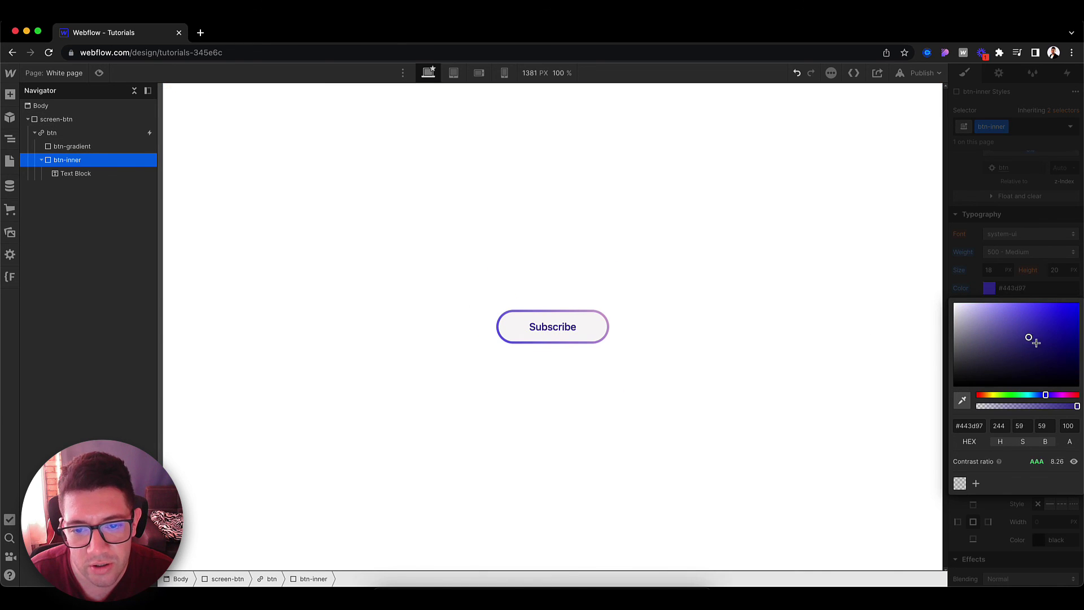
left_click_drag(1033, 341, 1013, 348)
Step: Close the colour picker and preview the finished Subscribe button
left_click(774, 291)
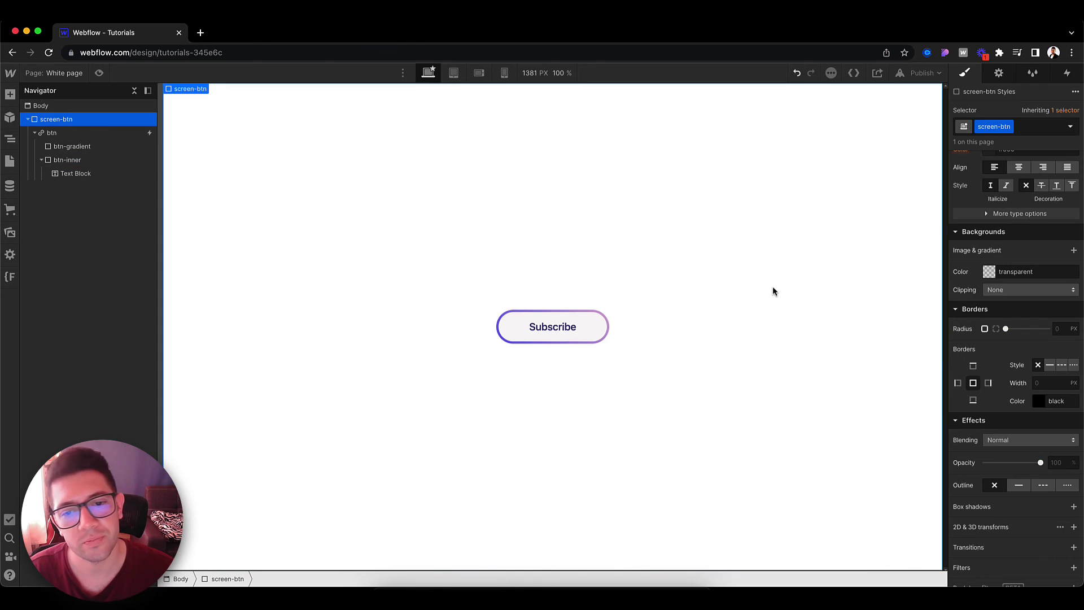
left_click(98, 72)
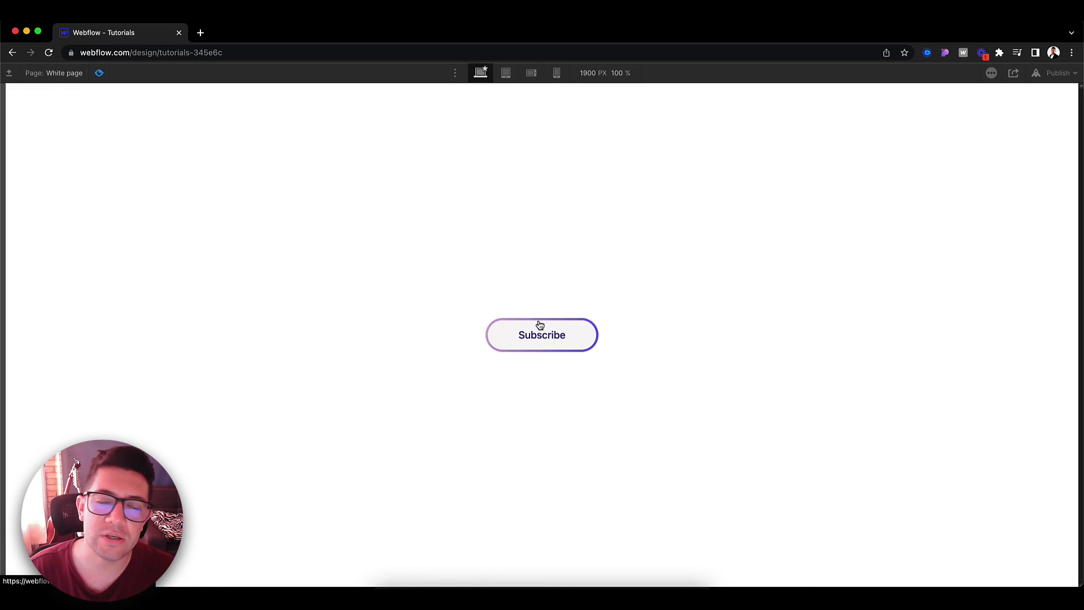